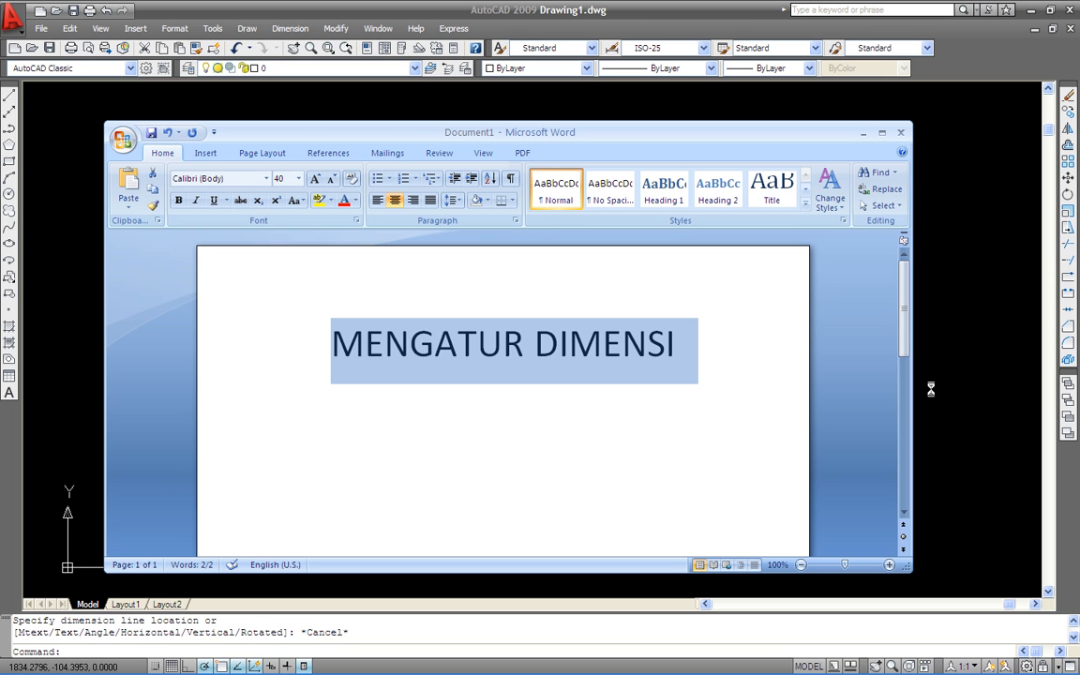
# Switch to AutoCAD and place a horizontal linear dimension about 807 units long in the empty drawing.
pyautogui.click(963, 383)
pyautogui.write('DLI')
pyautogui.press('Return')
pyautogui.click(401, 361)
pyautogui.click(607, 362)
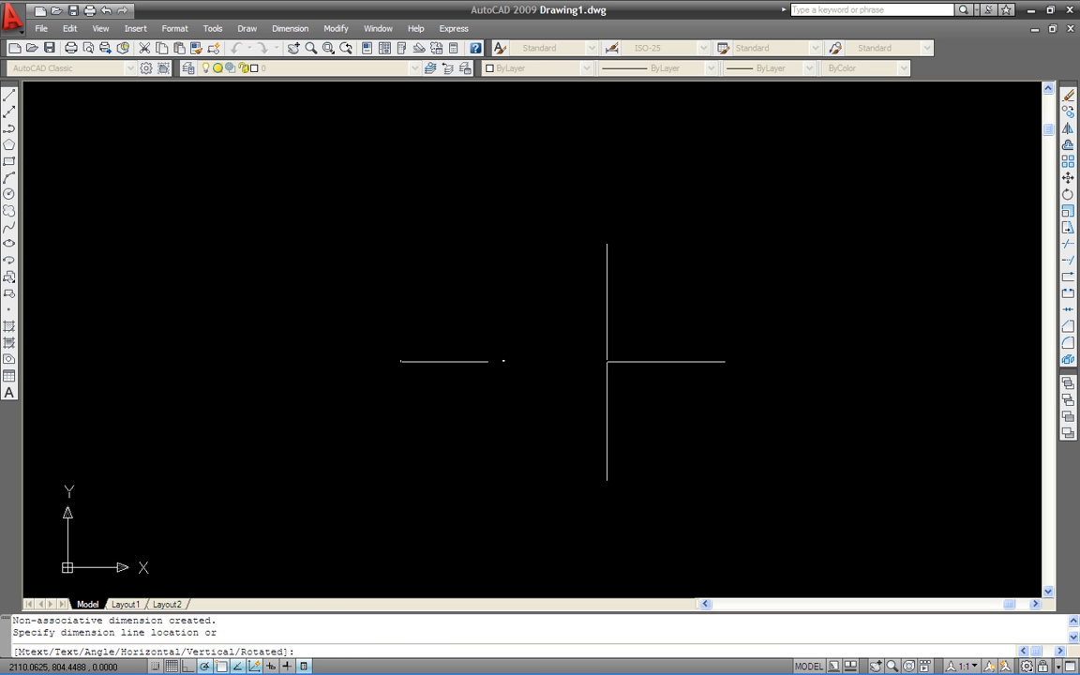
pyautogui.click(599, 335)
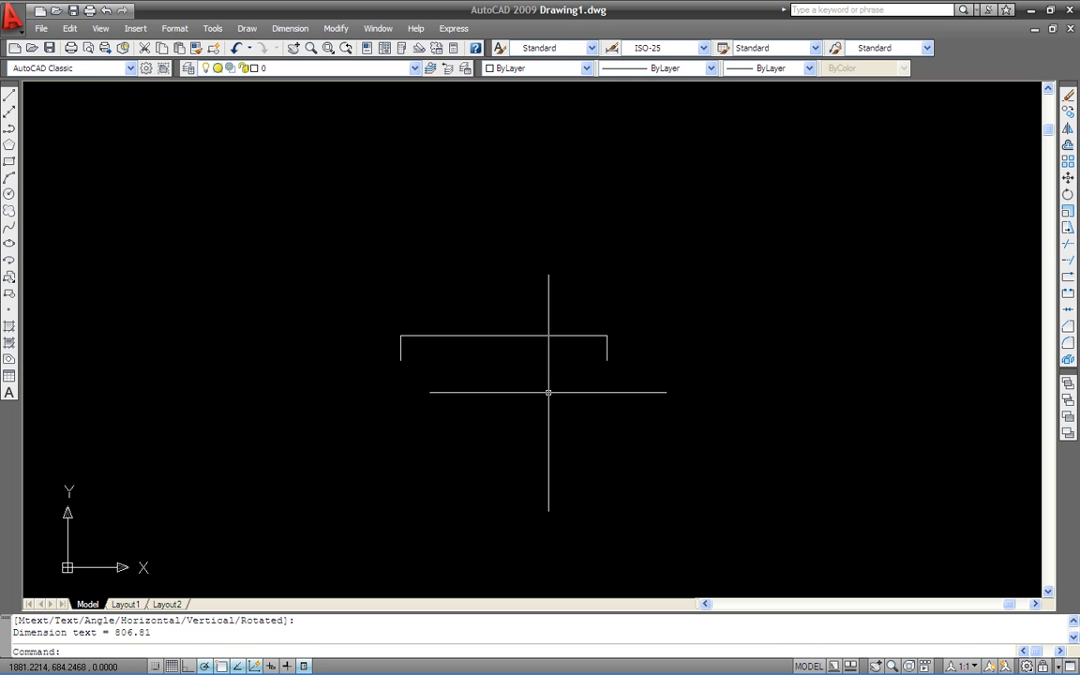
# Delete the horizontal linear dimension from the drawing.
pyautogui.click(506, 322)
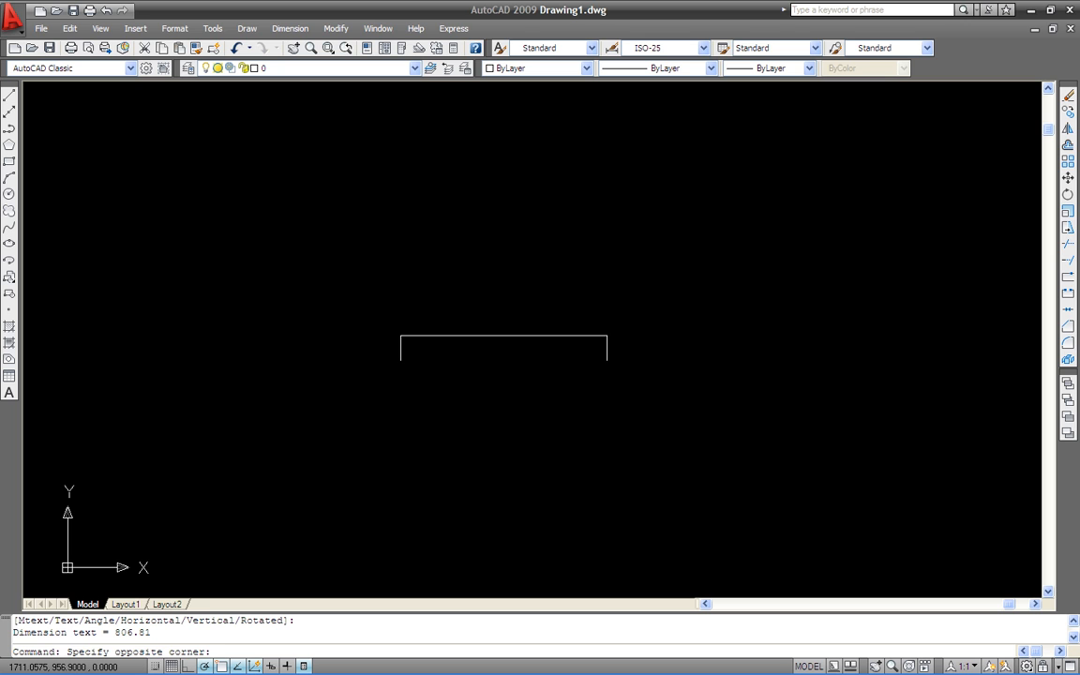
pyautogui.click(502, 336)
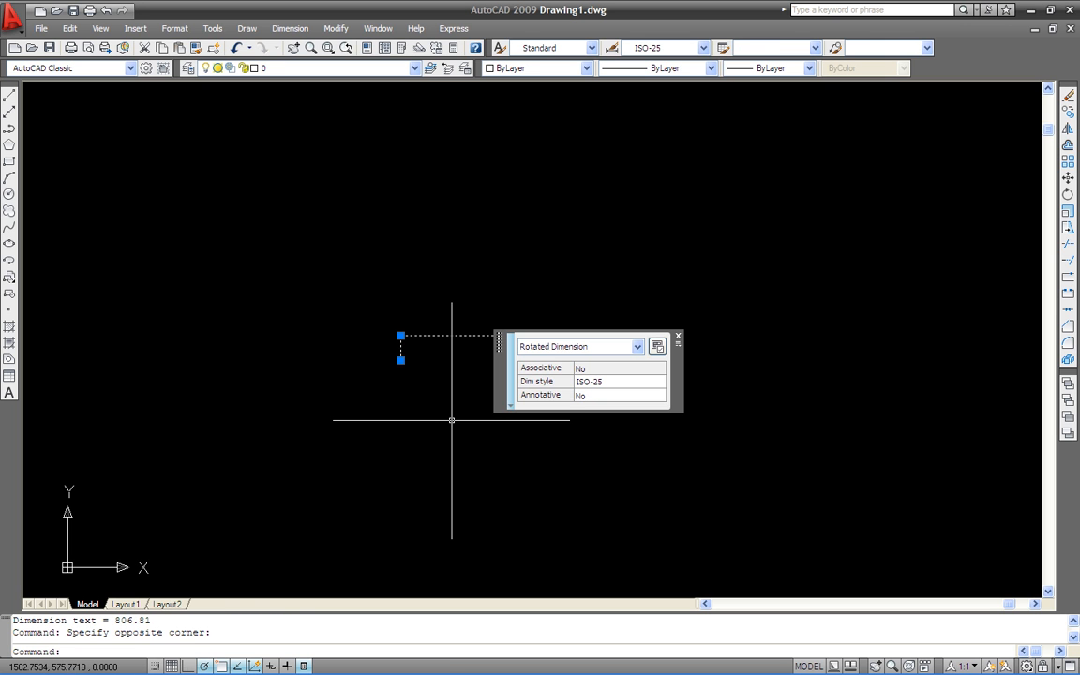
pyautogui.press('Delete')
# Place a horizontal linear dimension about 275 units long in an empty area of the drawing.
pyautogui.moveTo(413, 497)
pyautogui.mouseDown(button='middle')
pyautogui.moveTo(384, 511)
pyautogui.moveTo(574, 362)
pyautogui.mouseUp(button='middle')
pyautogui.moveTo(332, 445); pyautogui.dragTo(593, 267, button='middle')
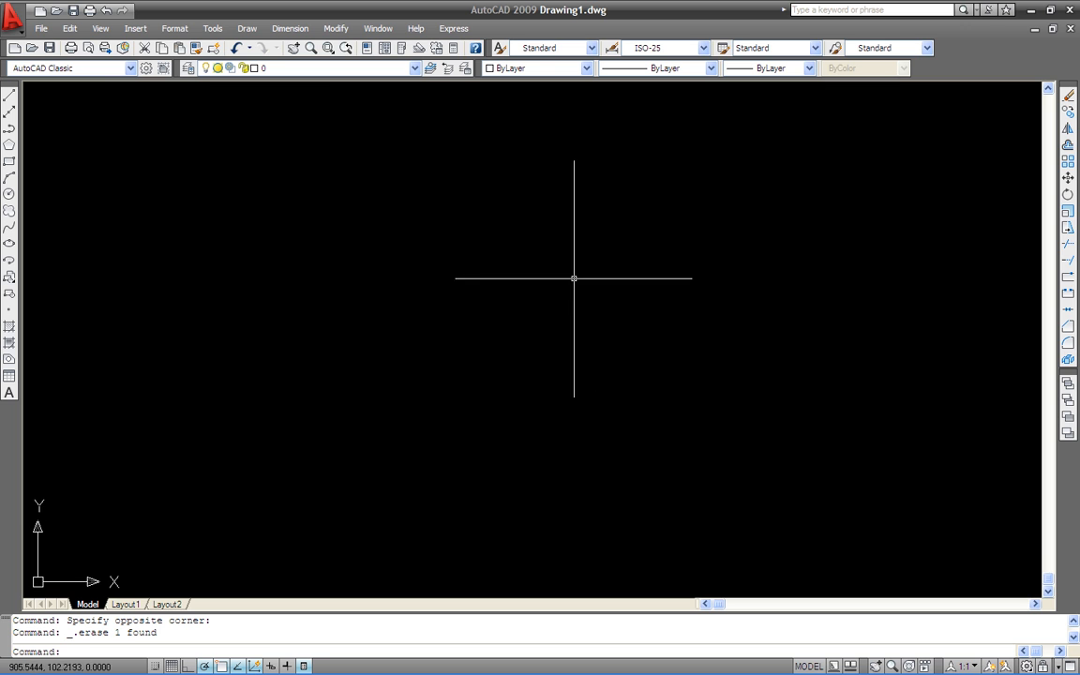
pyautogui.write('LI')
pyautogui.press('Return')
pyautogui.click(420, 447)
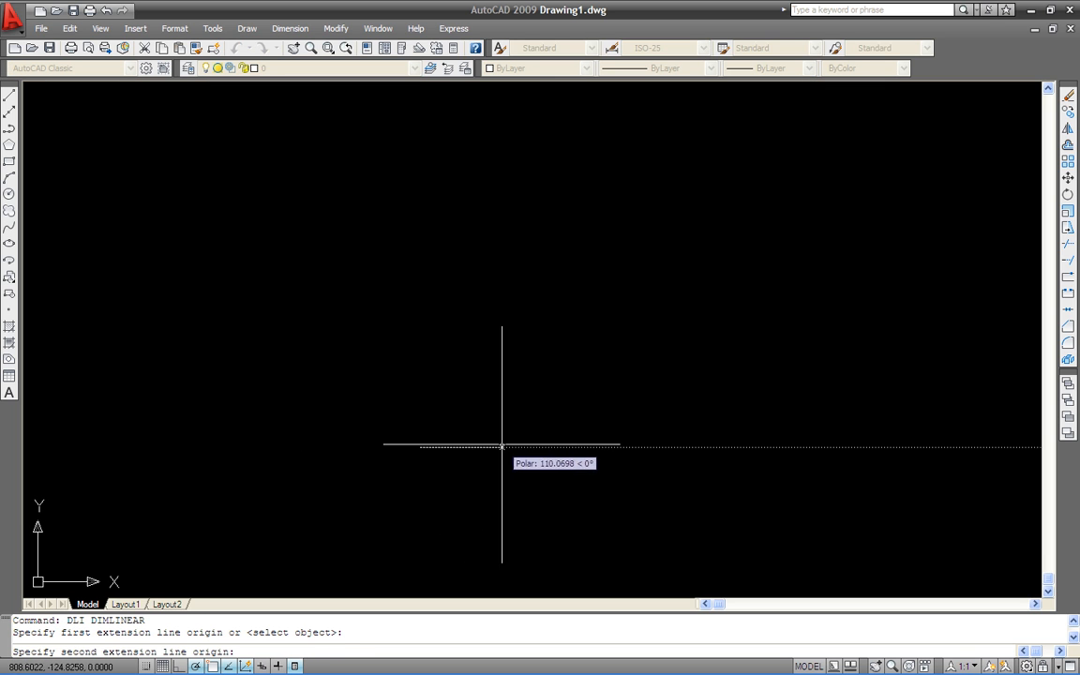
pyautogui.click(623, 447)
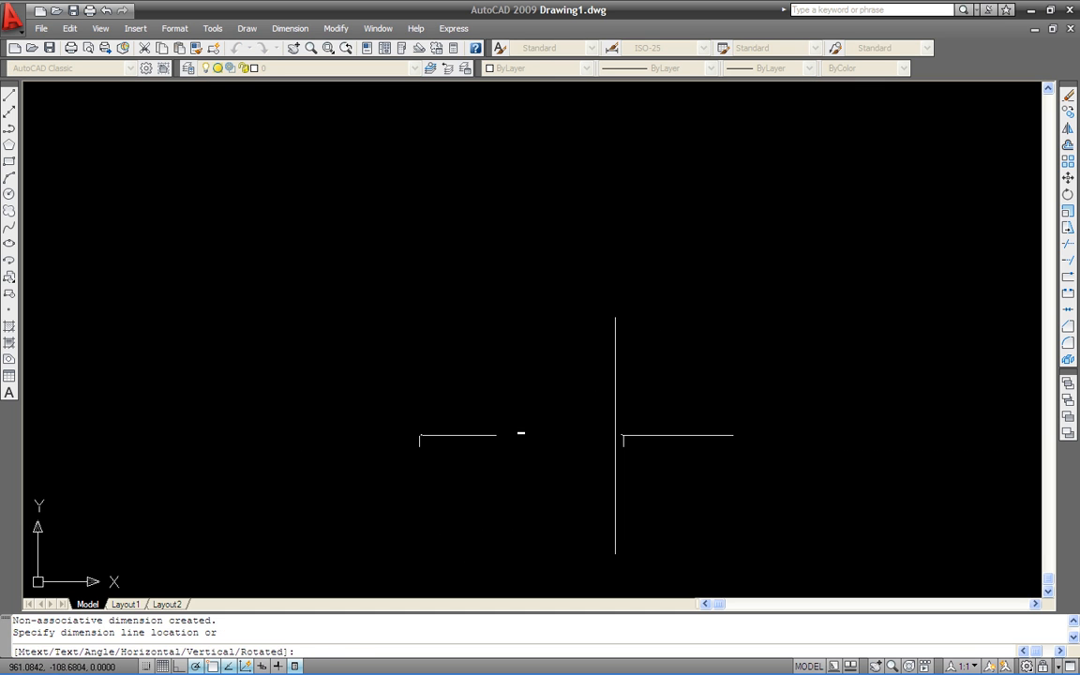
pyautogui.click(618, 435)
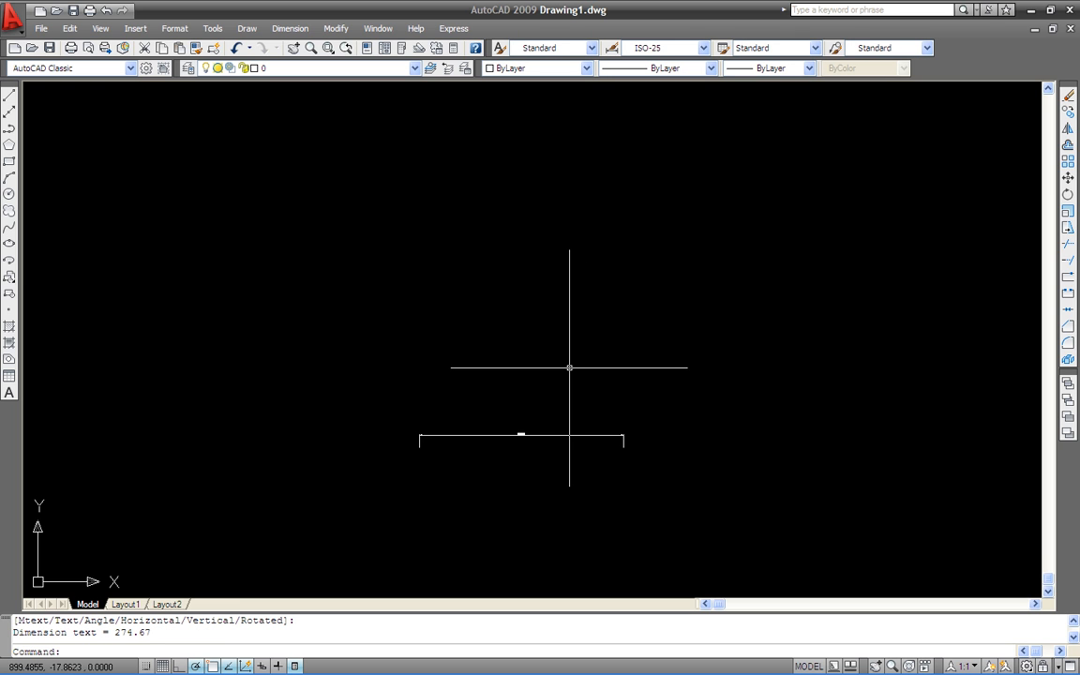
# Modify the ISO-25 dimension style to use an overall scale of 4 for dimension features.
pyautogui.write('D')
pyautogui.press('Return')
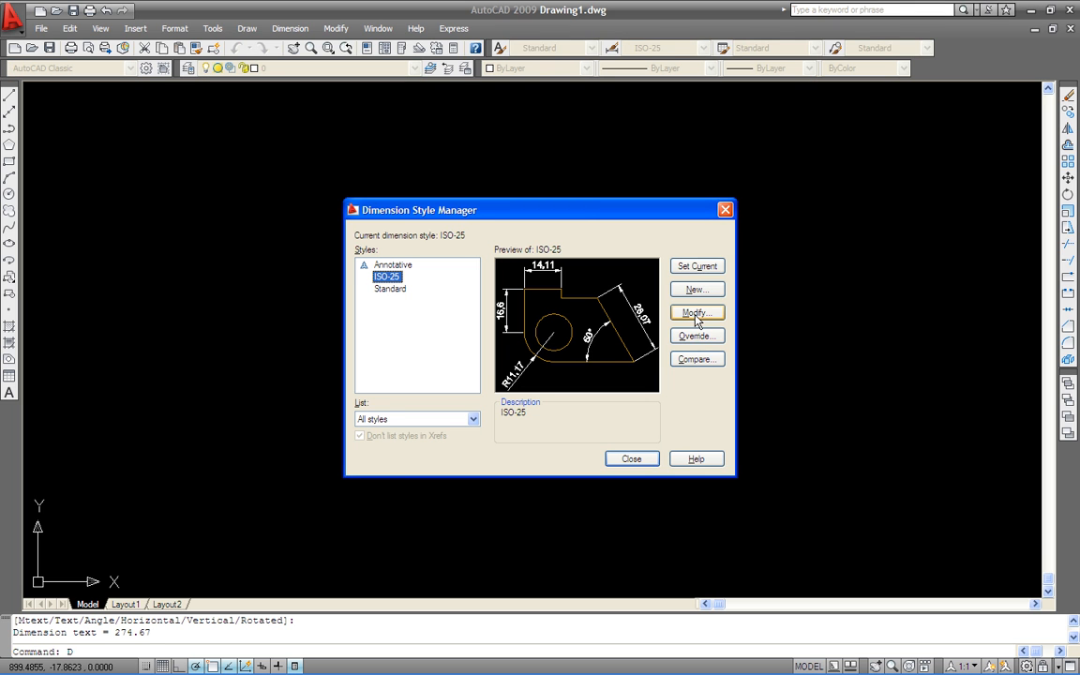
pyautogui.click(695, 313)
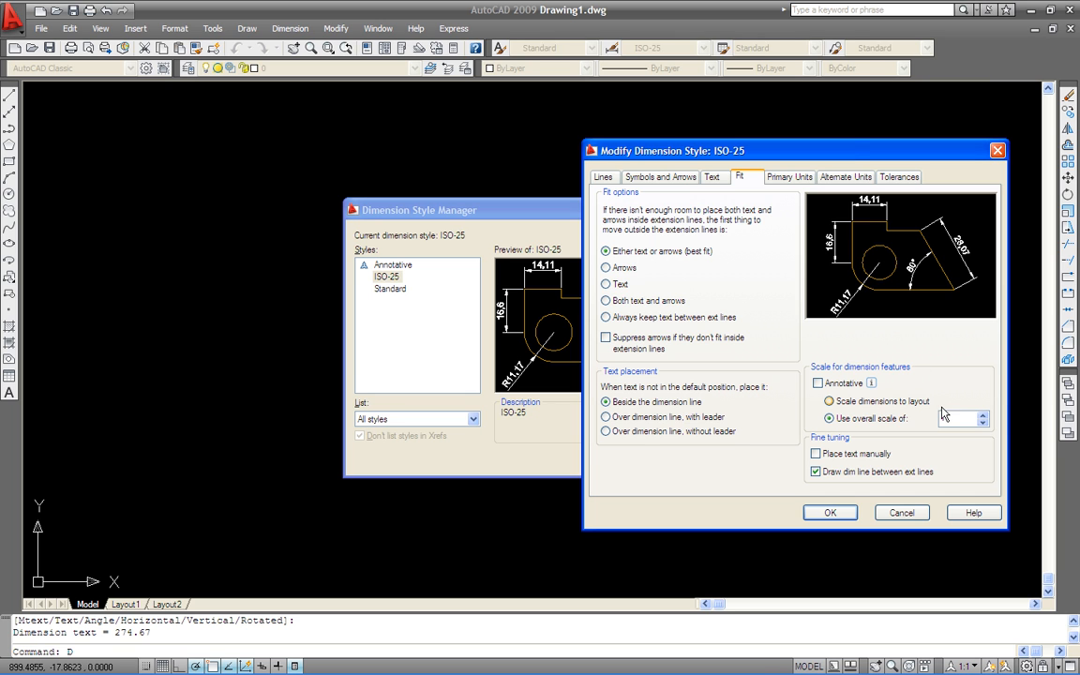
pyautogui.doubleClick(951, 417)
pyautogui.write('4')
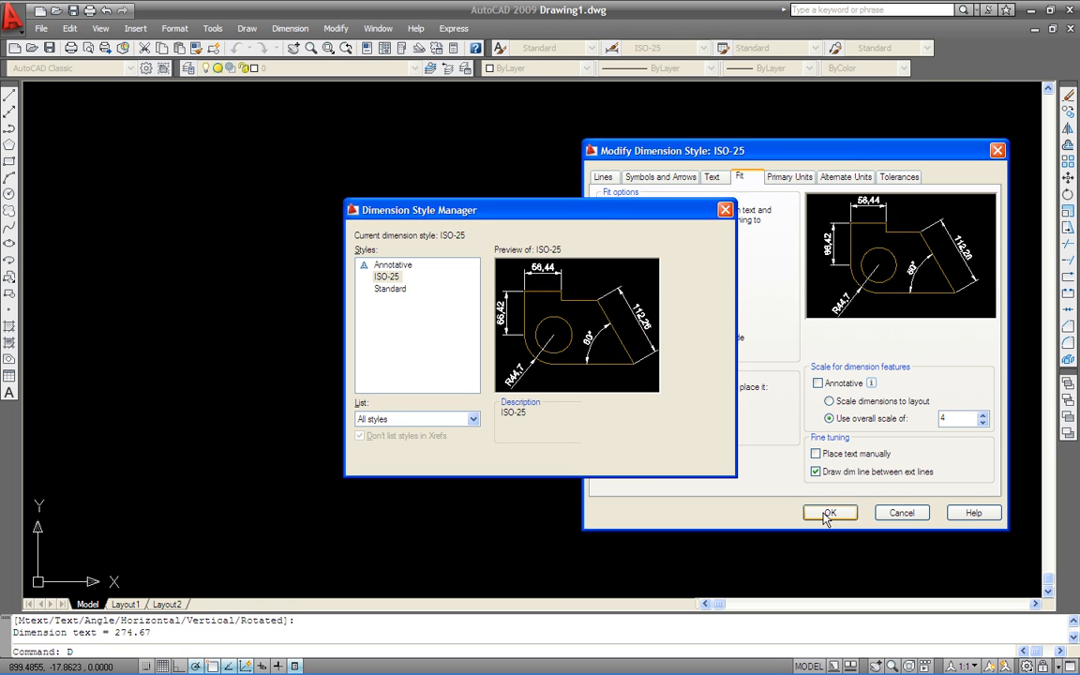
pyautogui.click(830, 512)
pyautogui.click(630, 459)
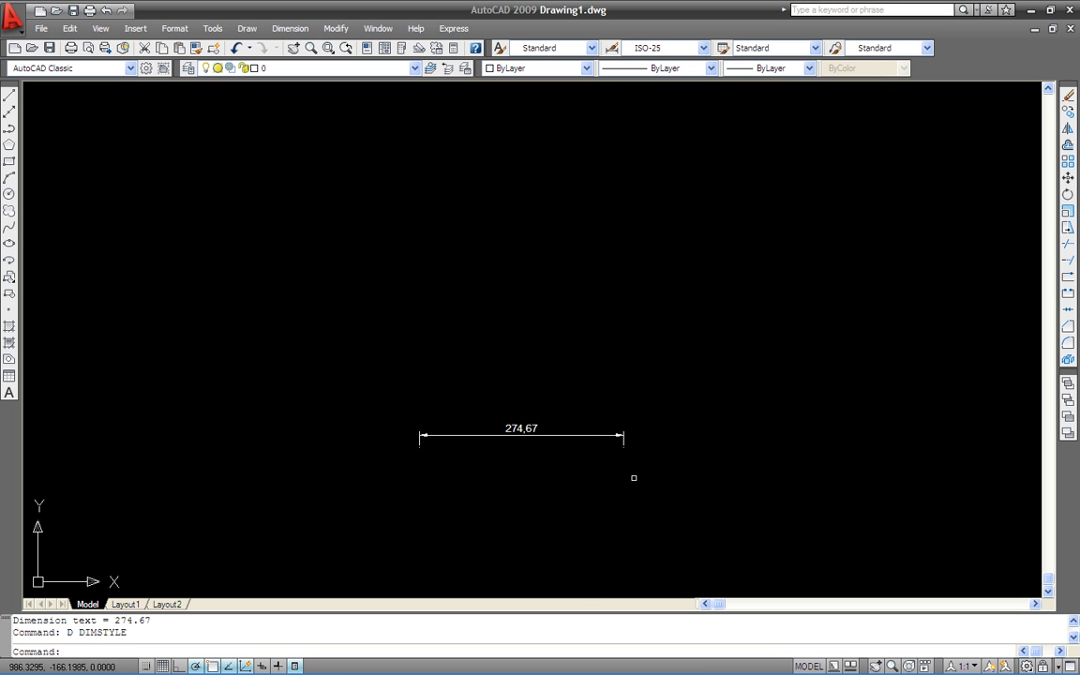
# Shorten the linear dimension by stretching its right end inward twice with the Stretch command.
pyautogui.scroll(3, 531, 489)
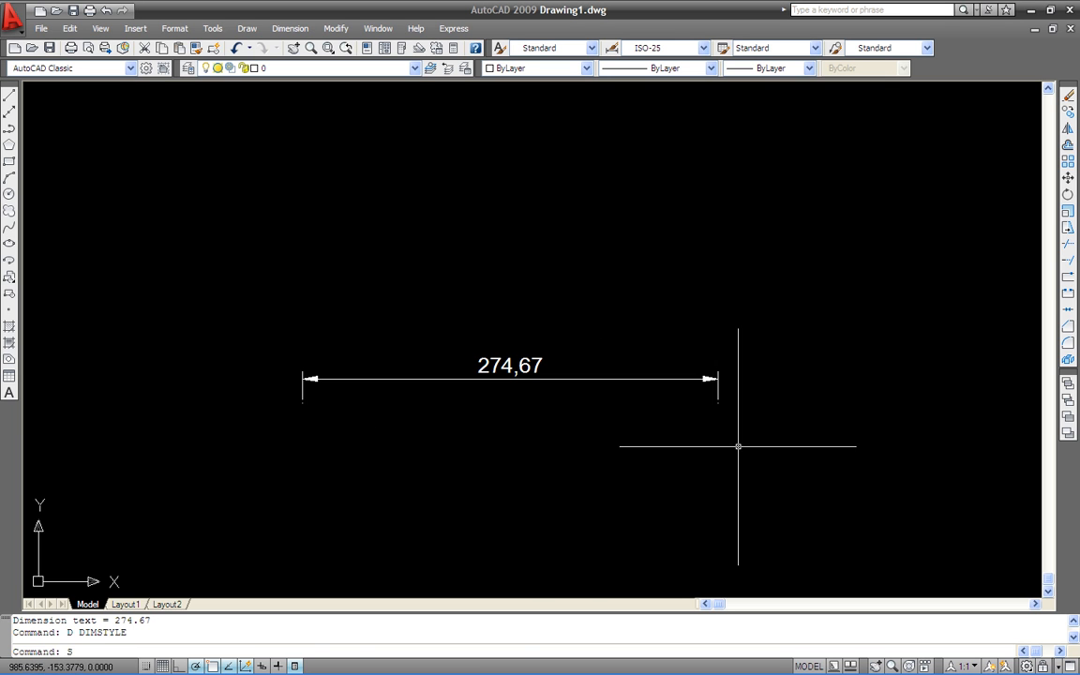
pyautogui.write('s')
pyautogui.press('Return')
pyautogui.click(761, 308)
pyautogui.click(636, 453)
pyautogui.press('Return')
pyautogui.click(639, 457)
pyautogui.click(515, 456)
pyautogui.press('Return')
pyautogui.click(647, 322)
pyautogui.click(525, 449)
pyautogui.press('Return')
pyautogui.click(566, 476)
pyautogui.click(497, 476)
# Lengthen the linear dimension to about 359 units by stretching its right end outward in two moves.
pyautogui.press('Return')
pyautogui.click(568, 457)
pyautogui.click(470, 323)
pyautogui.press('Return')
pyautogui.click(506, 474)
pyautogui.click(704, 475)
pyautogui.press('Return')
pyautogui.click(766, 456)
pyautogui.click(675, 324)
pyautogui.press('Return')
pyautogui.click(644, 461)
pyautogui.click(766, 462)
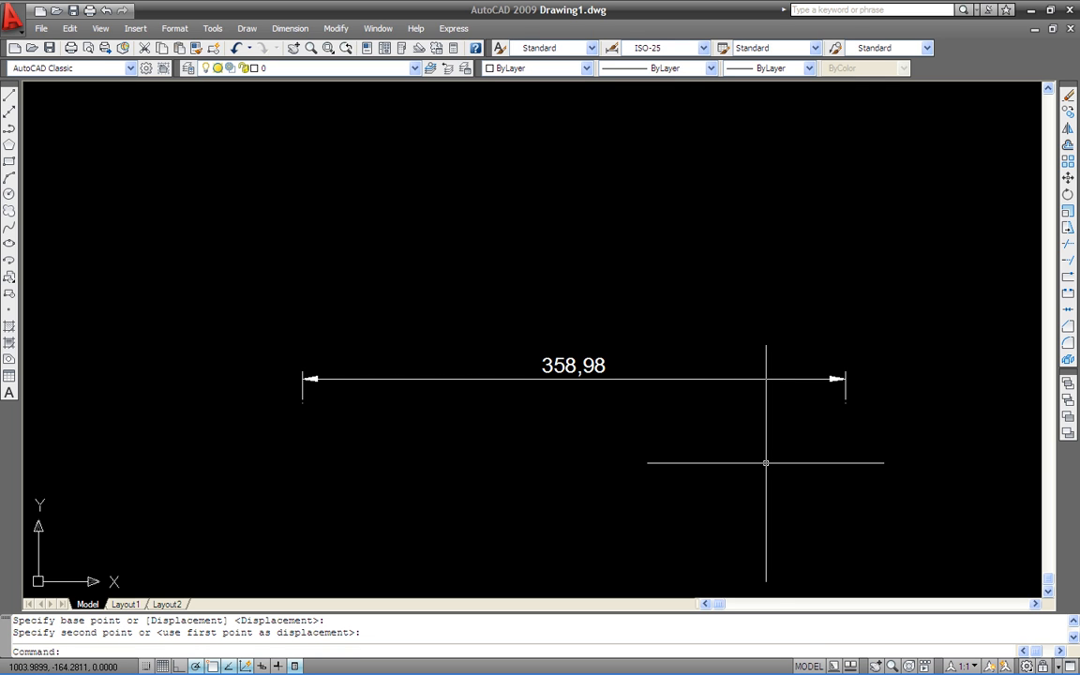
# Shorten the linear dimension to about 216 units by moving its right extension line origin inward with the grip.
pyautogui.moveTo(656, 422); pyautogui.dragTo(591, 405, button='middle')
pyautogui.click(590, 405)
pyautogui.click(554, 329)
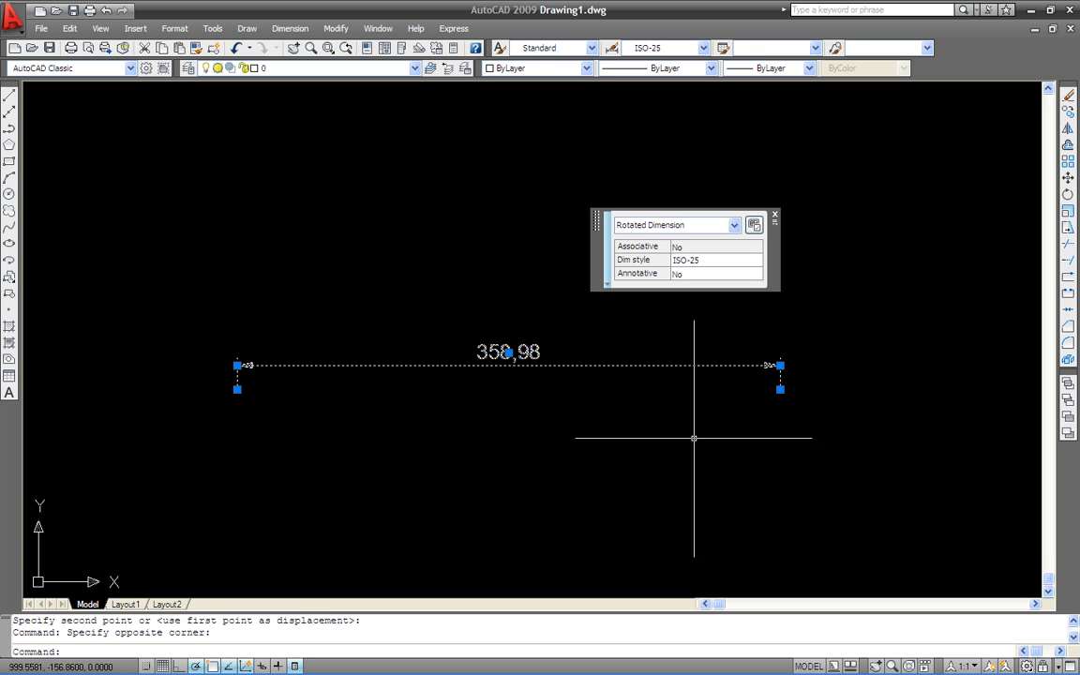
pyautogui.click(780, 389)
pyautogui.click(563, 389)
# Move the dimension line farther above its extension line origins using its grips, and deselect the dimension.
pyautogui.click(563, 366)
pyautogui.click(561, 301)
pyautogui.moveTo(441, 434)
pyautogui.mouseDown(button='middle')
pyautogui.moveTo(473, 451)
pyautogui.moveTo(436, 456)
pyautogui.mouseUp(button='middle')
pyautogui.scroll(2, 460, 422)
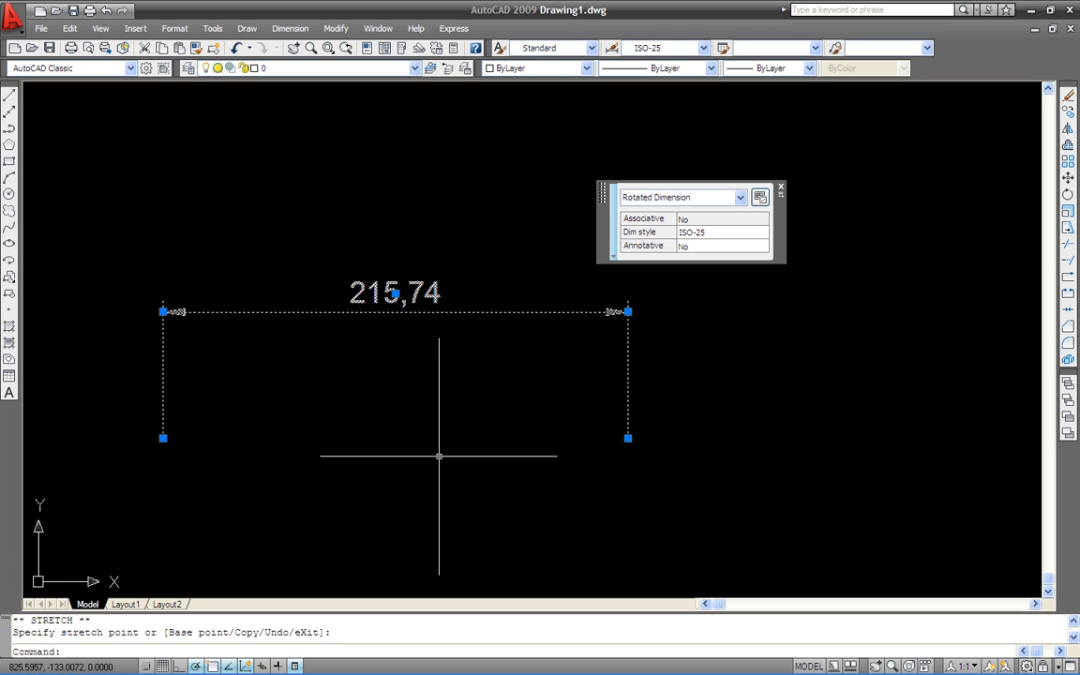
pyautogui.click(628, 311)
pyautogui.click(628, 351)
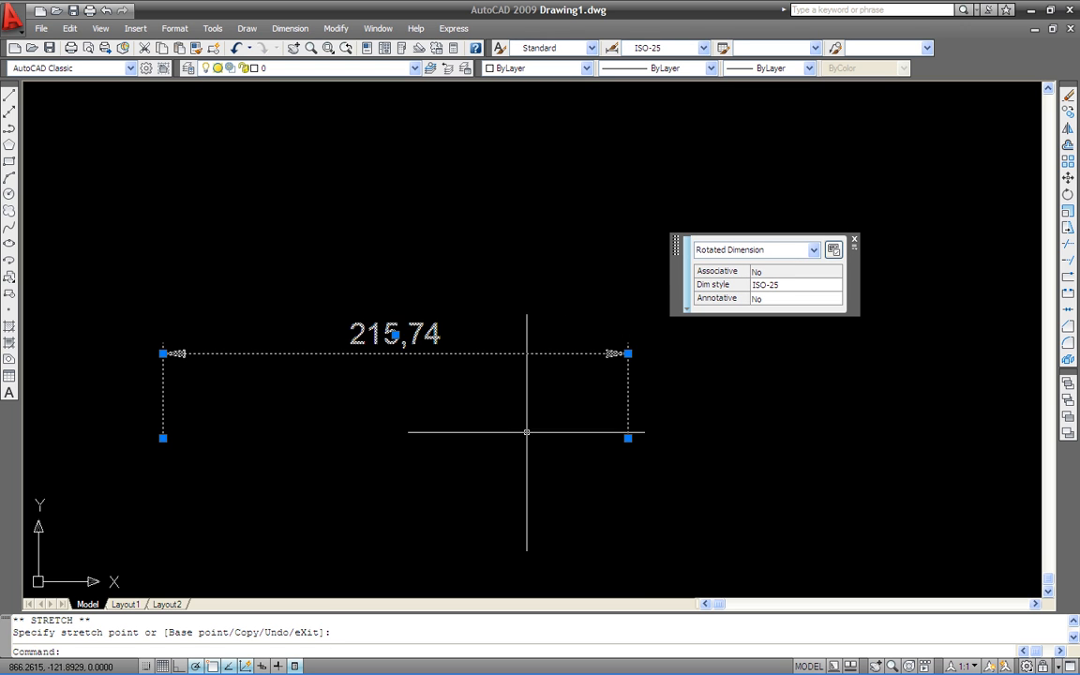
pyautogui.moveTo(445, 463); pyautogui.dragTo(361, 435, button='middle')
pyautogui.press('Escape')
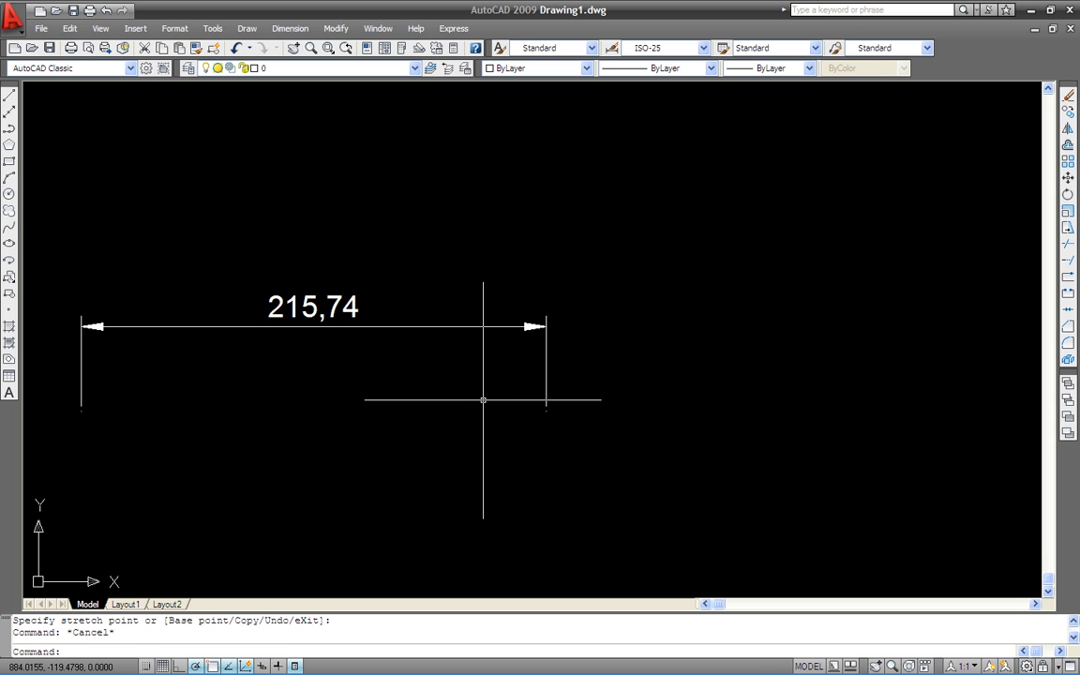
pyautogui.press('Return')
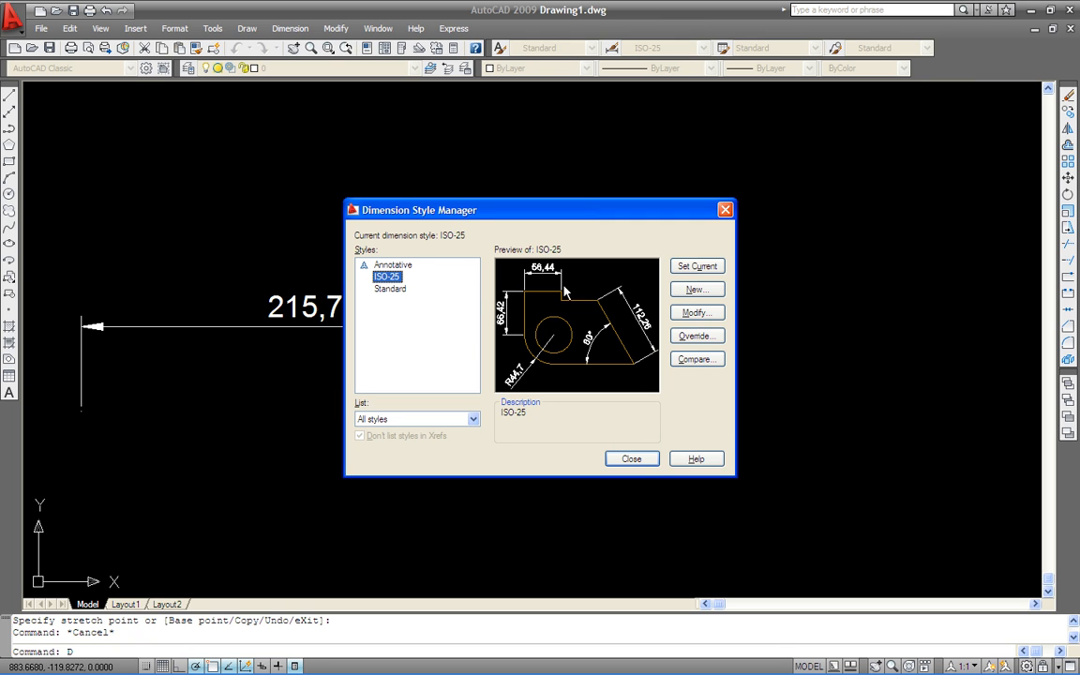
pyautogui.click(694, 291)
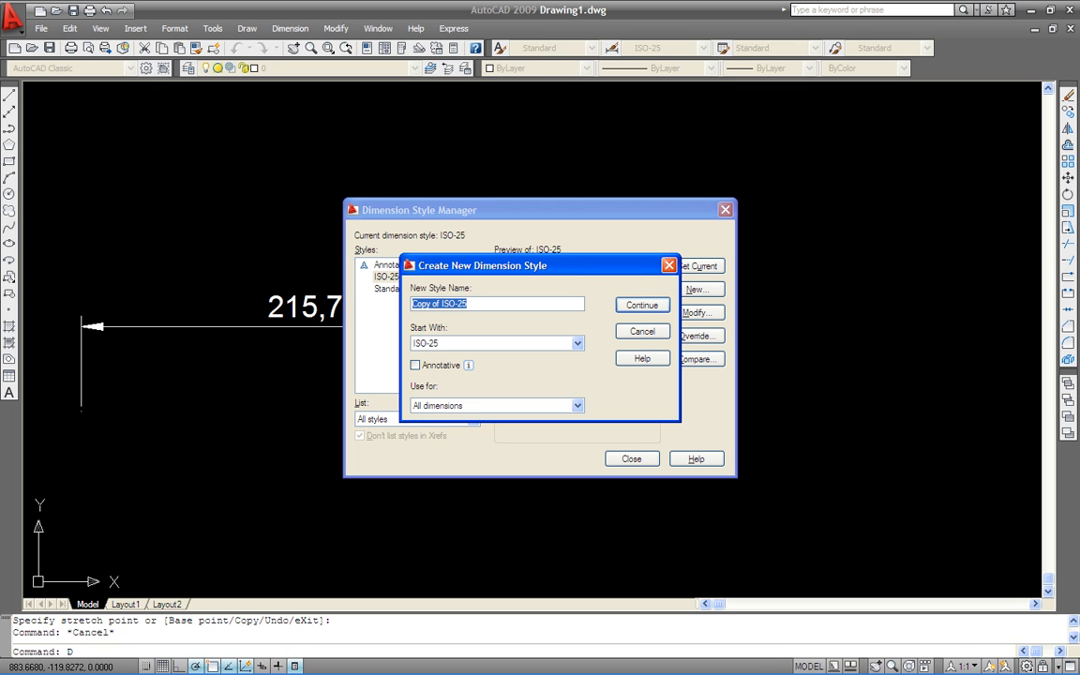
pyautogui.write('STYLE 1')
pyautogui.click(643, 305)
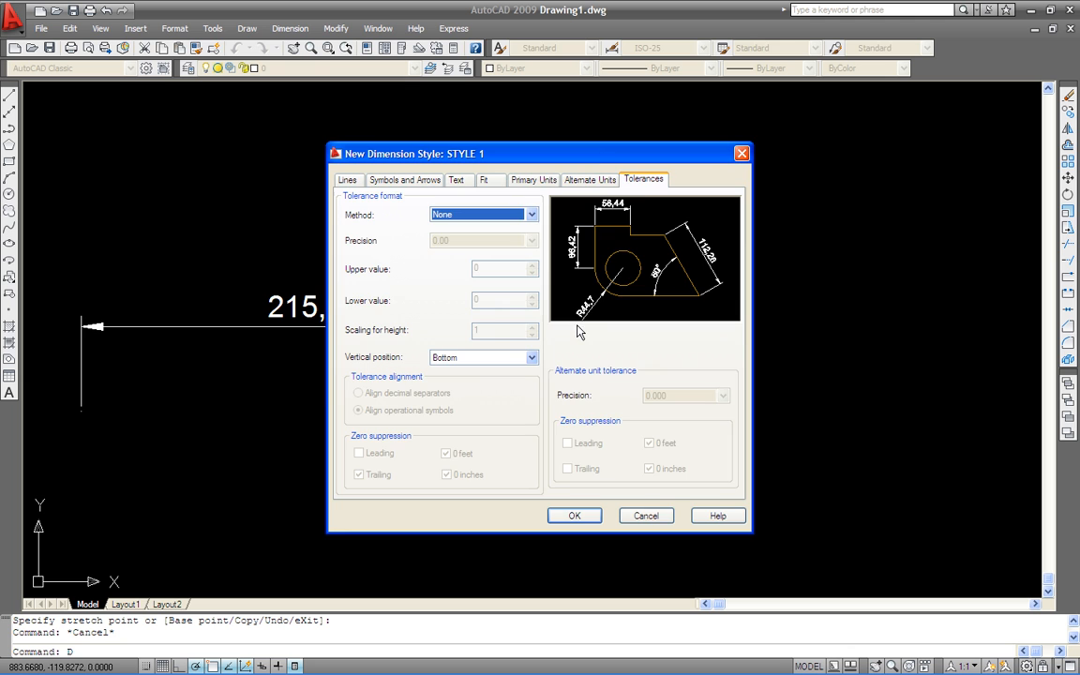
pyautogui.click(347, 180)
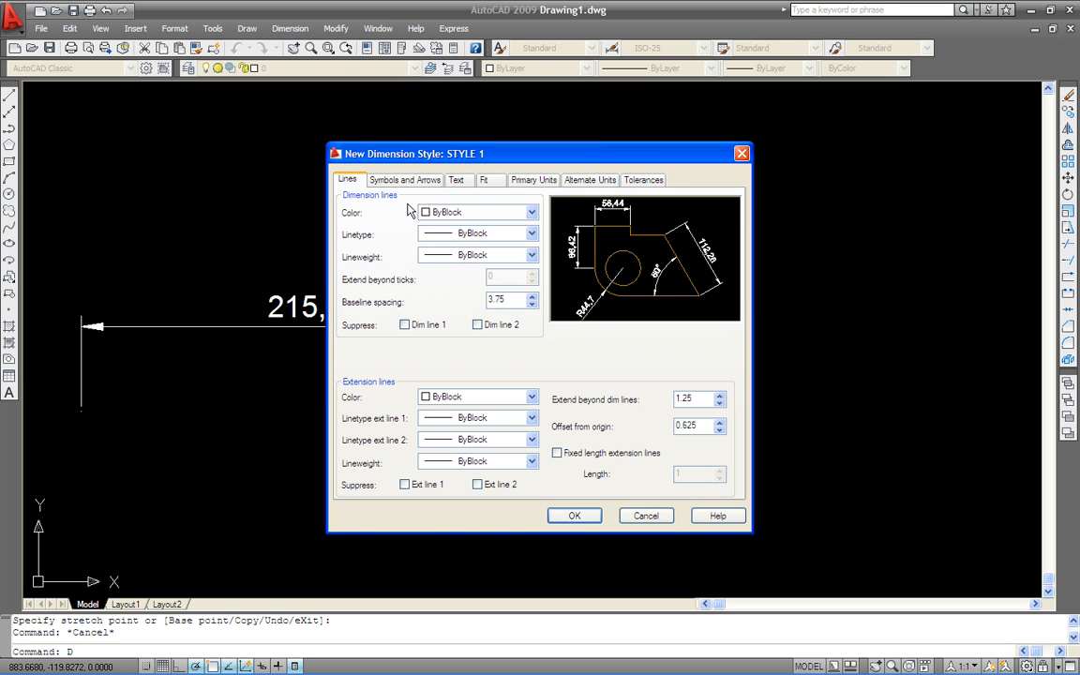
pyautogui.moveTo(458, 153); pyautogui.dragTo(687, 151)
pyautogui.click(878, 513)
# Modify the ISO-25 style so its dimension lines use ByLayer color and a 0.09 mm lineweight.
pyautogui.moveTo(601, 211); pyautogui.dragTo(843, 208)
pyautogui.click(934, 308)
pyautogui.click(604, 177)
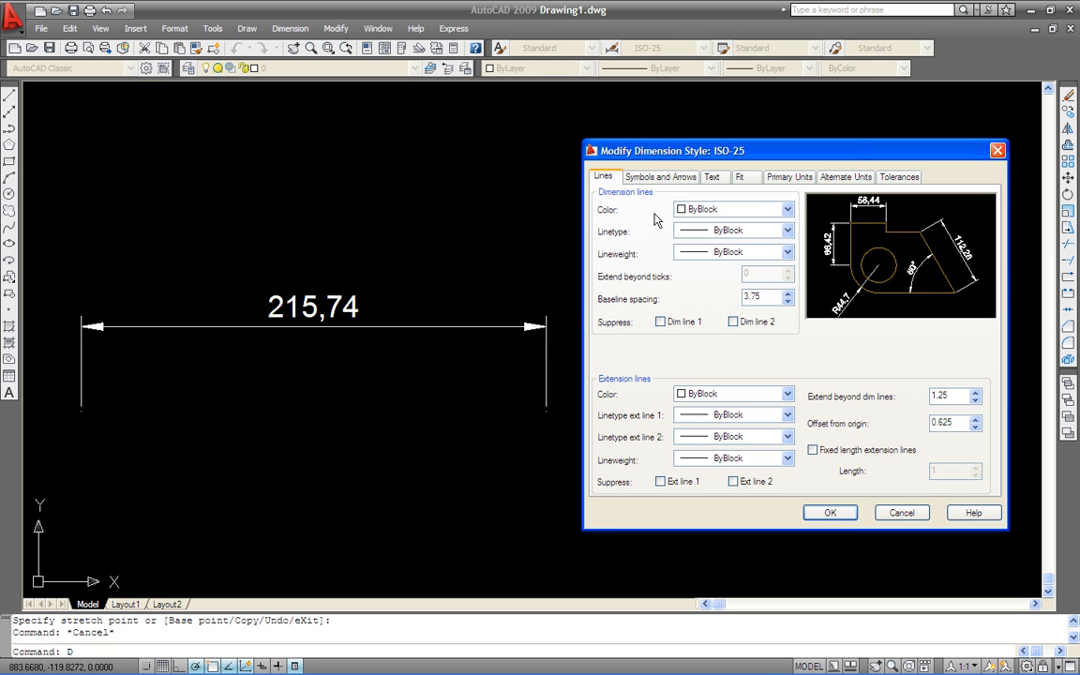
pyautogui.click(703, 209)
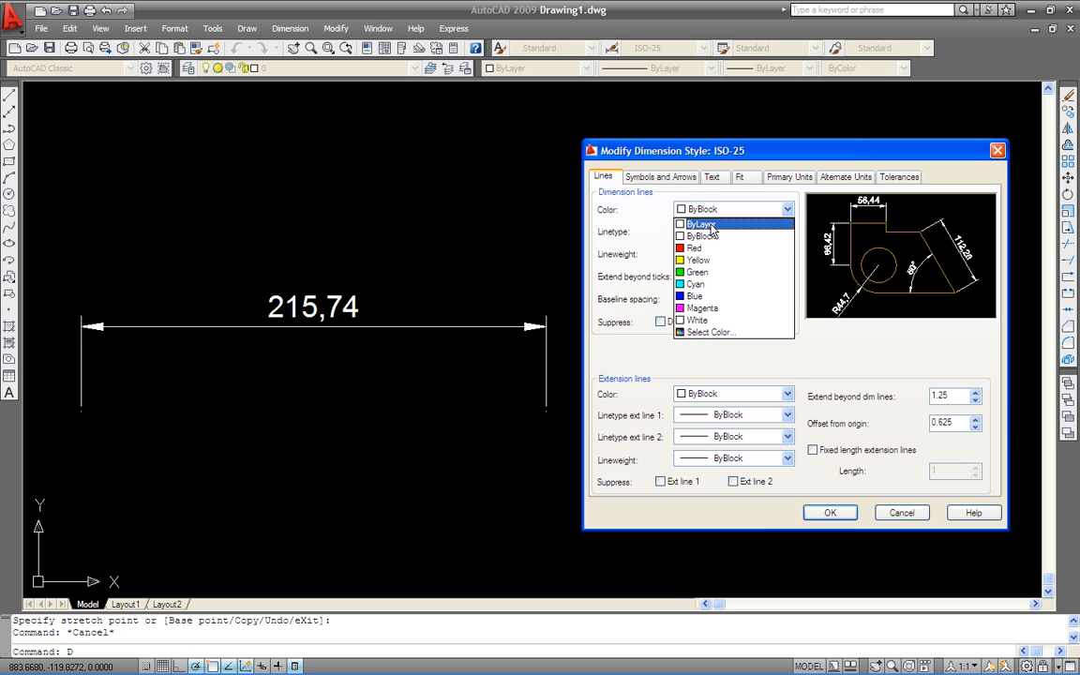
pyautogui.click(711, 226)
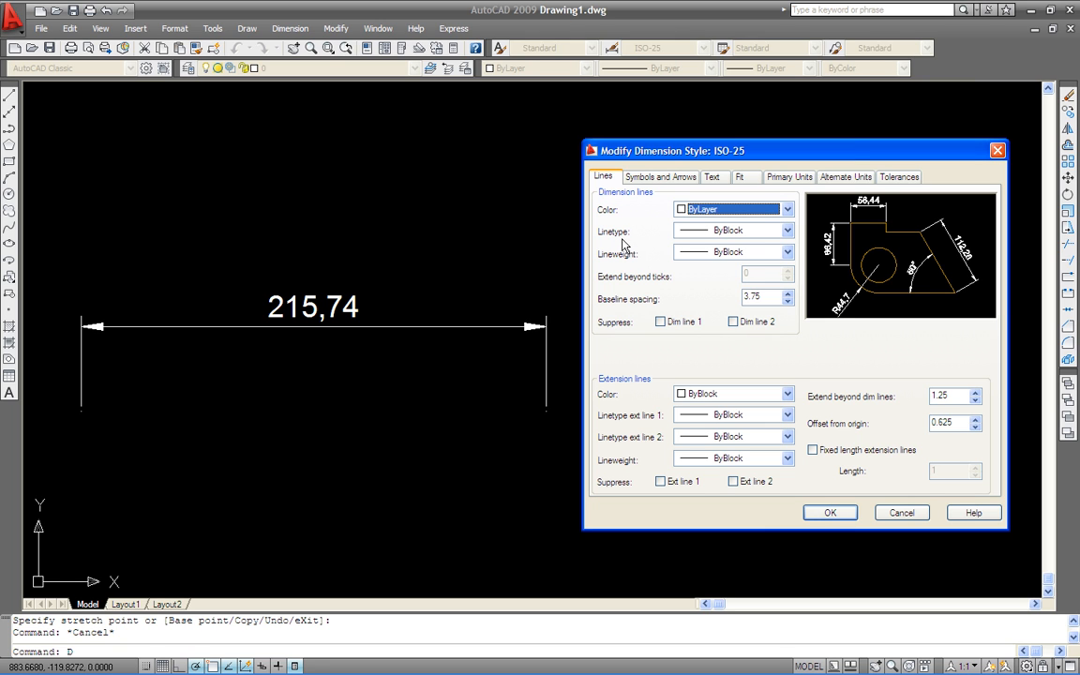
pyautogui.click(709, 253)
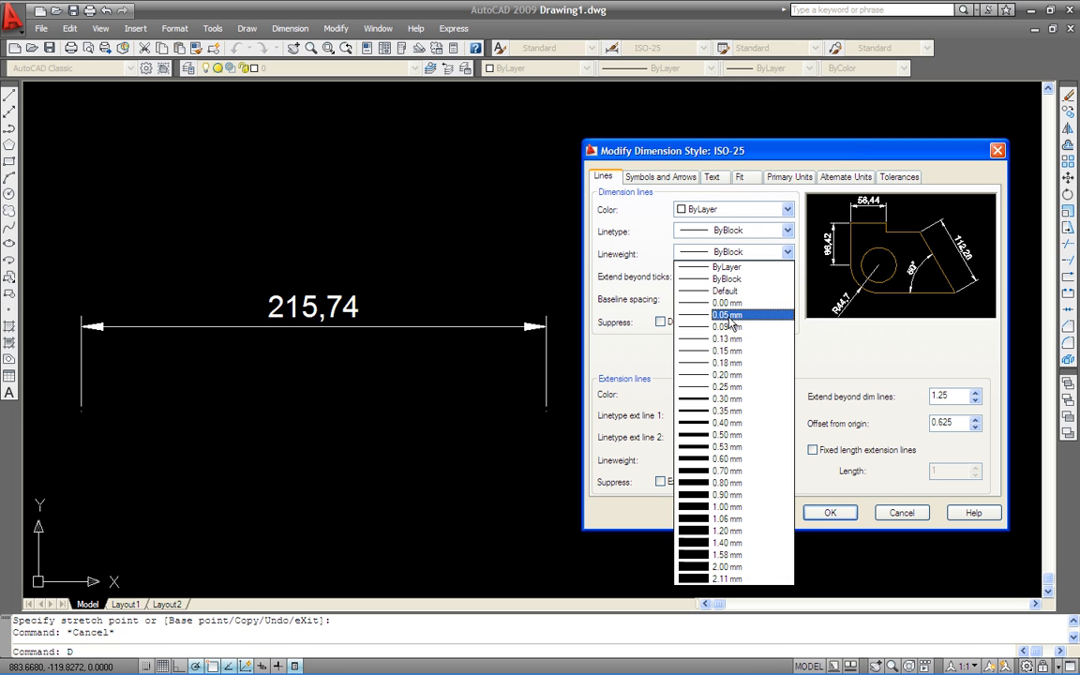
pyautogui.click(727, 326)
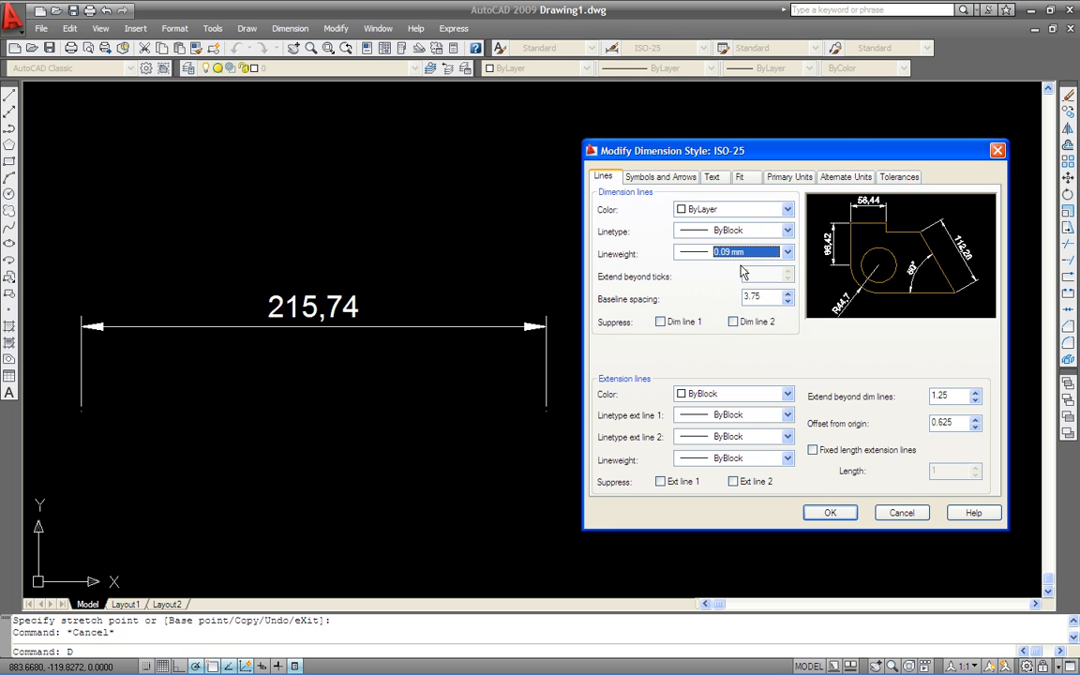
# Set the first arrowhead of the ISO-25 style to Architectural tick.
pyautogui.click(666, 177)
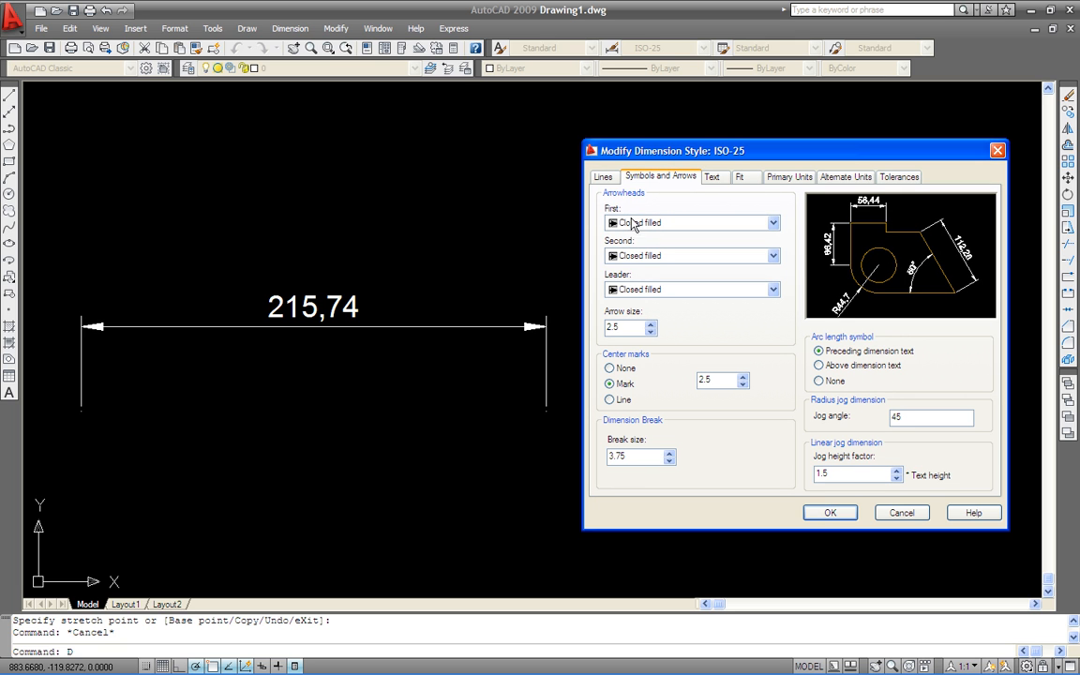
pyautogui.click(642, 225)
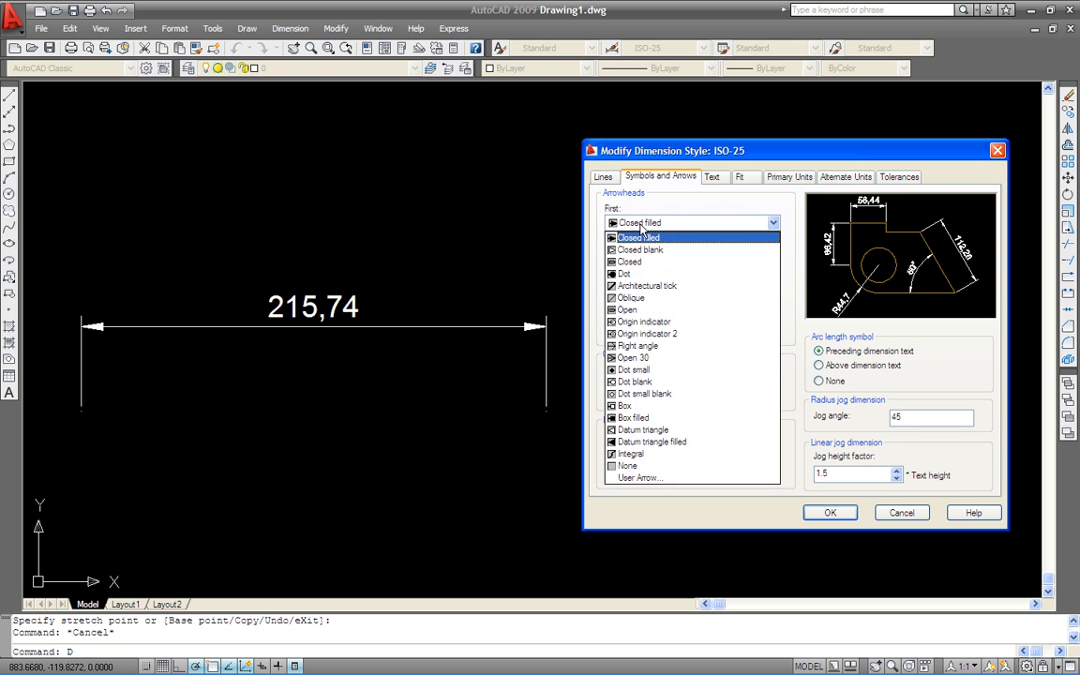
pyautogui.click(641, 286)
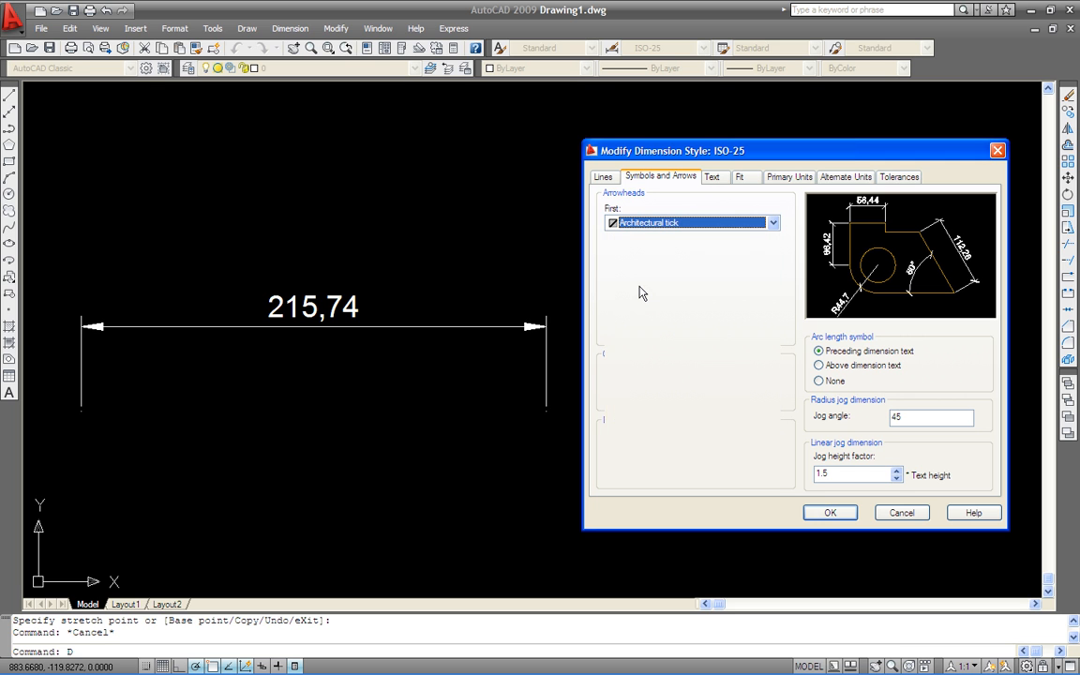
# Set the distance that dimension lines extend beyond ticks to 1.25.
pyautogui.click(605, 182)
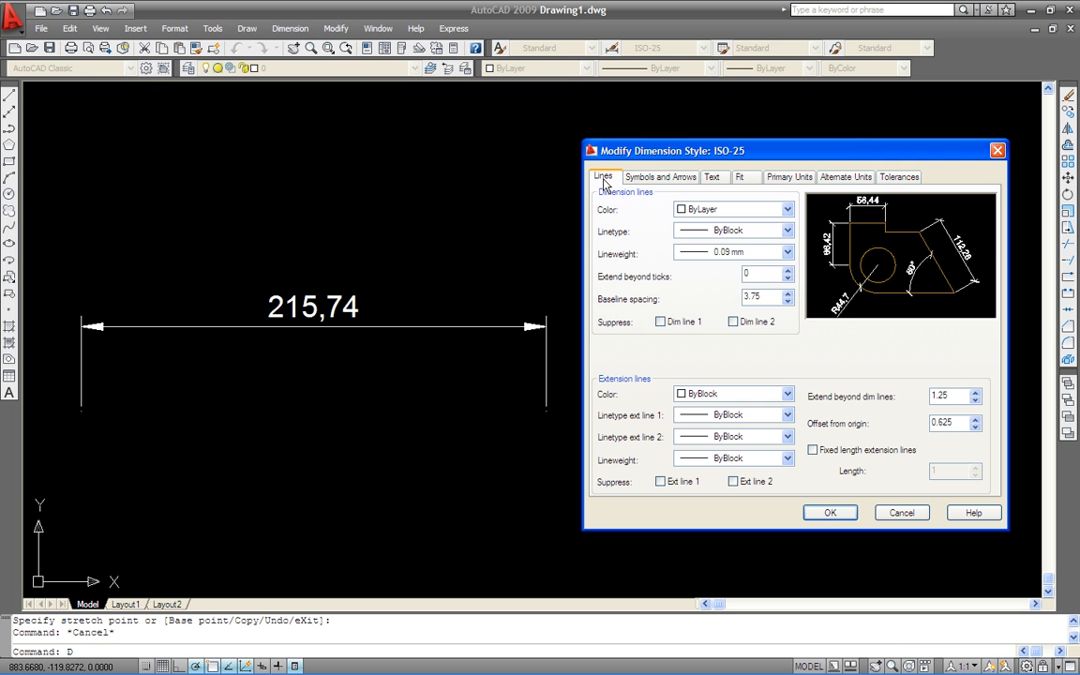
pyautogui.doubleClick(945, 395)
pyautogui.doubleClick(750, 273)
pyautogui.write('1.25')
# Try suppressing Dim line 1 and Dim line 2, and turn both suppressions back off.
pyautogui.click(662, 322)
pyautogui.click(734, 323)
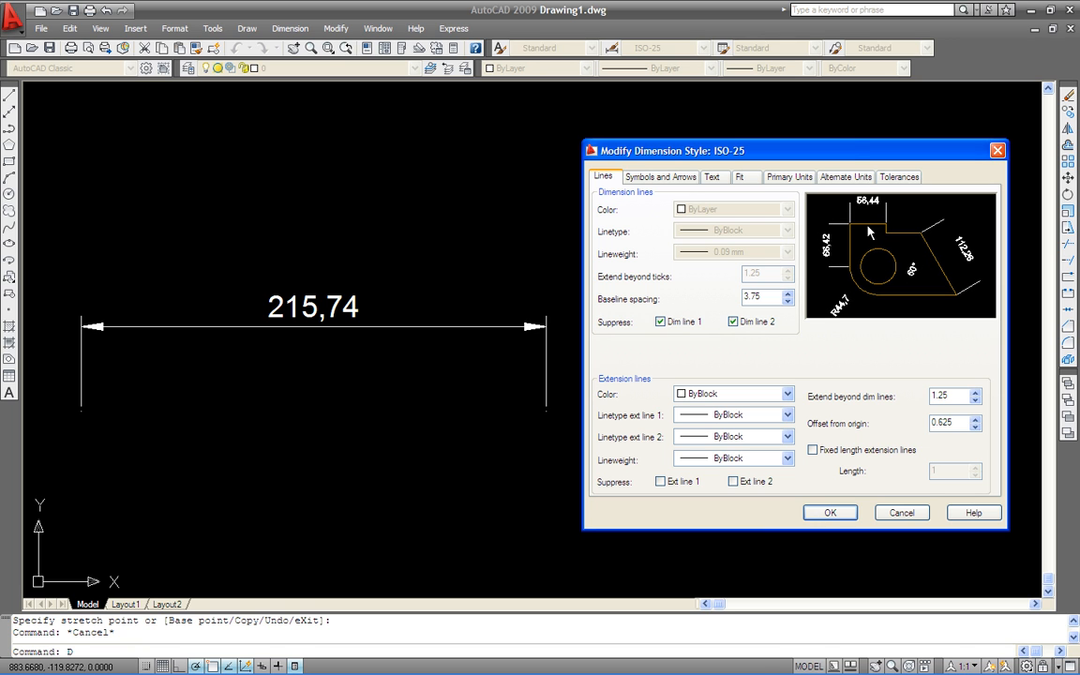
pyautogui.click(733, 323)
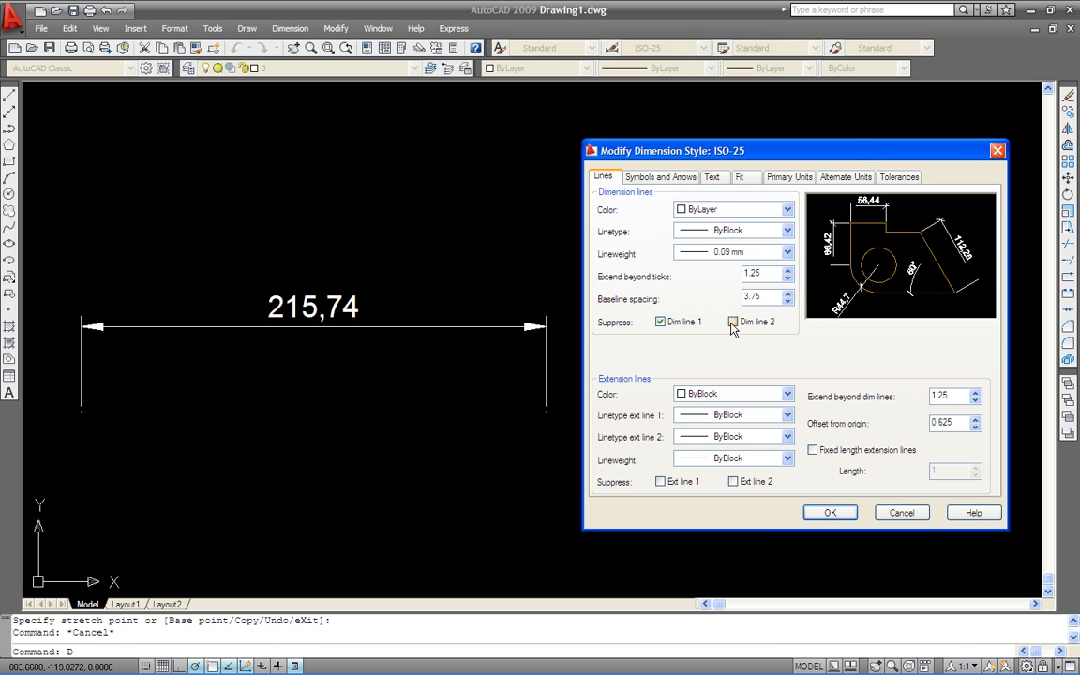
pyautogui.click(661, 322)
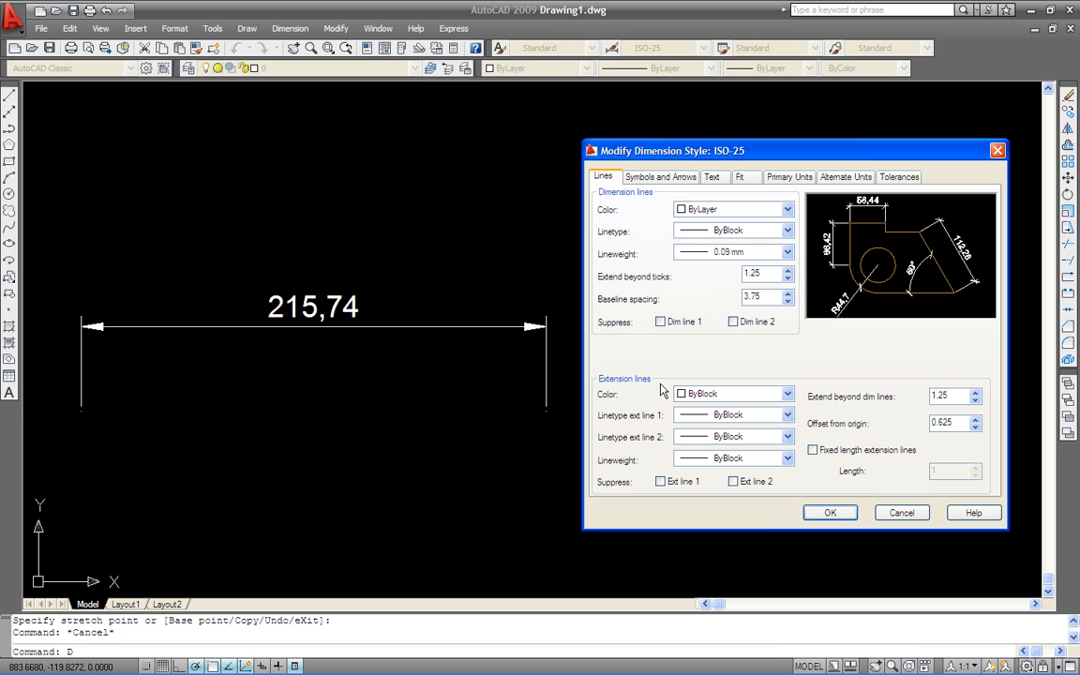
# Set the extension line color of the ISO-25 style to ByLayer.
pyautogui.click(705, 394)
pyautogui.click(709, 409)
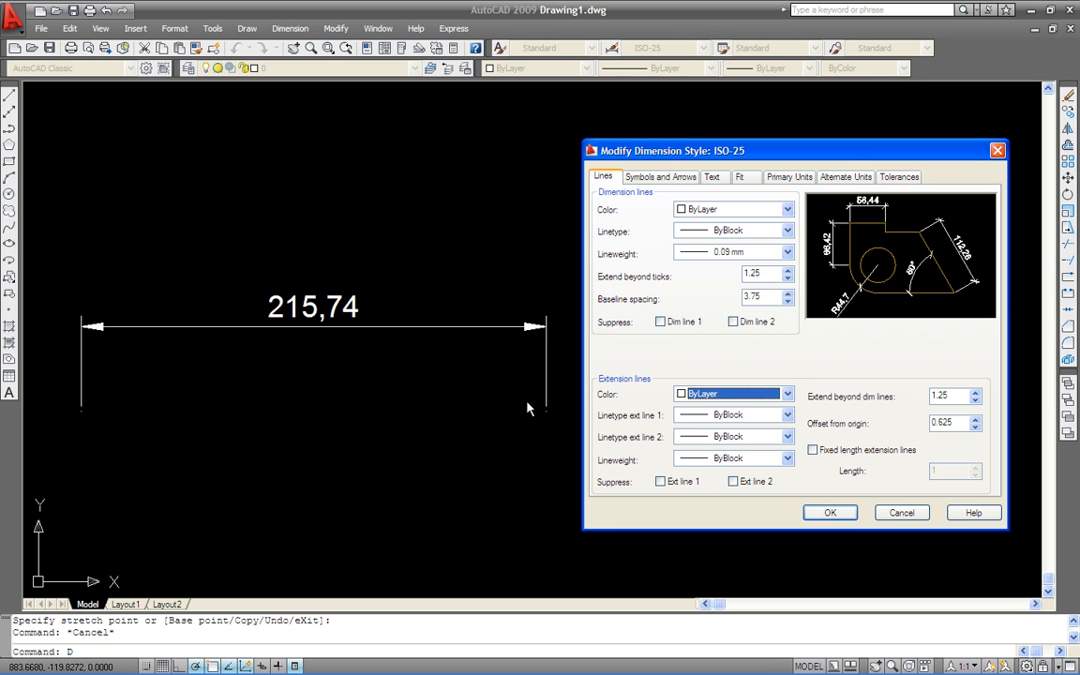
# Set the extension line lineweight of the ISO-25 style to 0.09 mm.
pyautogui.click(703, 459)
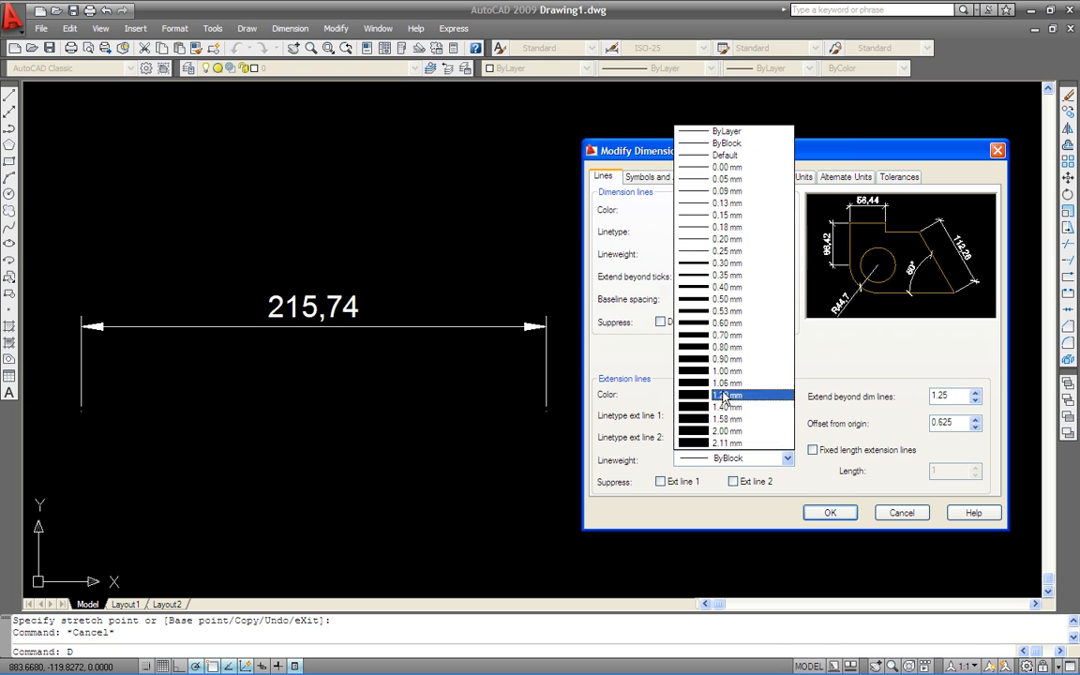
pyautogui.click(738, 192)
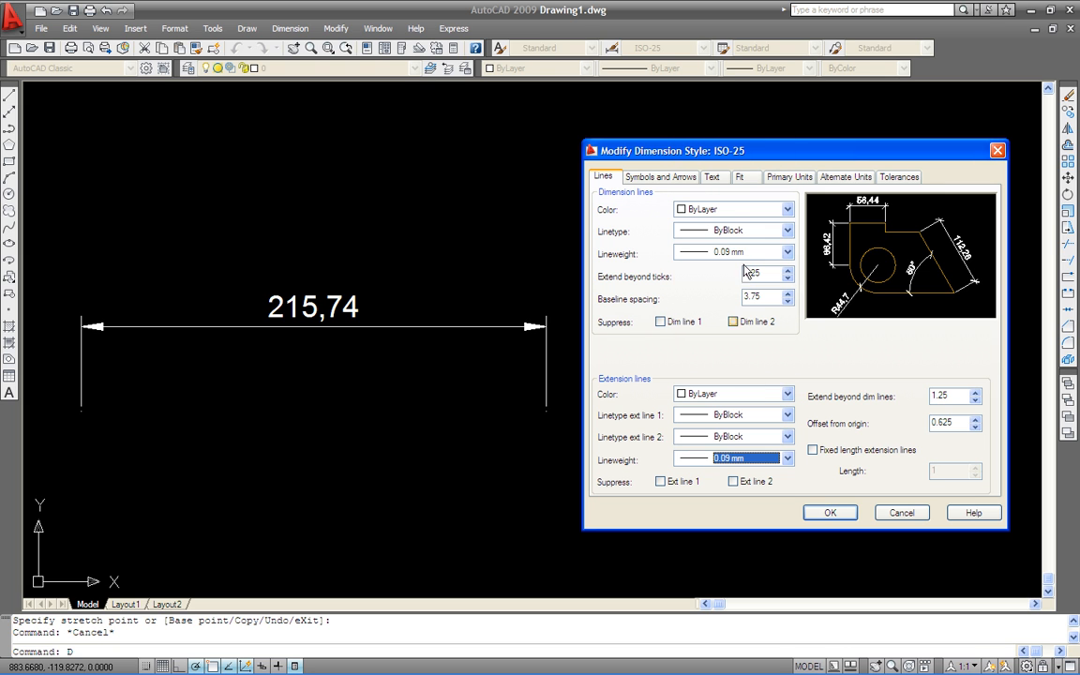
# Try suppressing Ext line 1 and Ext line 2, and turn both suppressions back off.
pyautogui.click(660, 482)
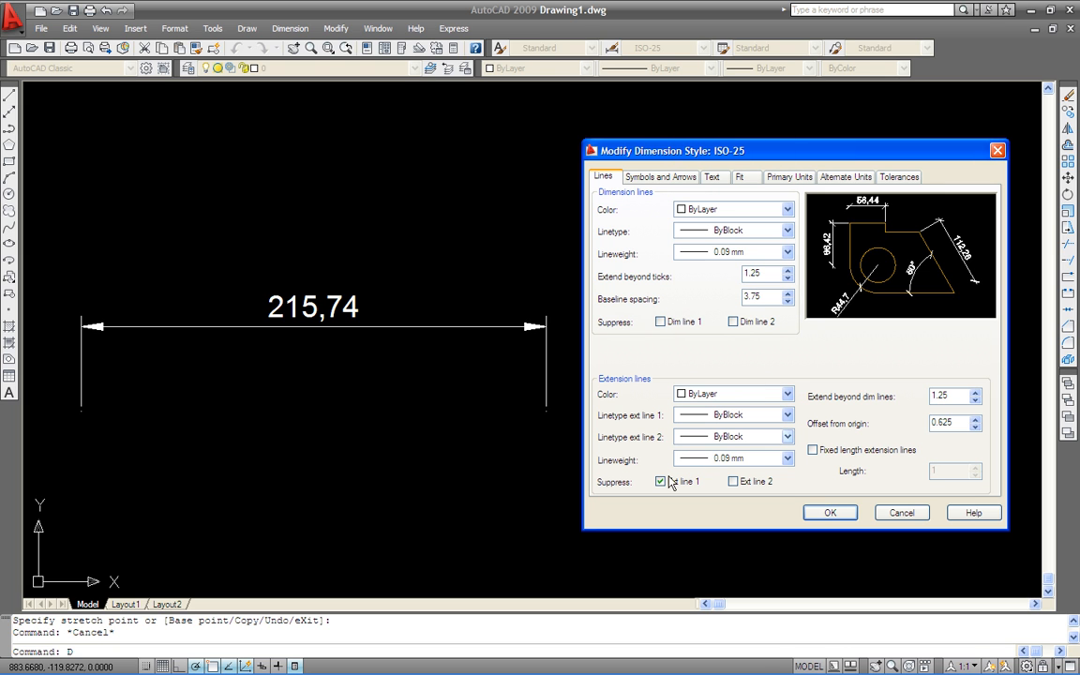
pyautogui.click(733, 481)
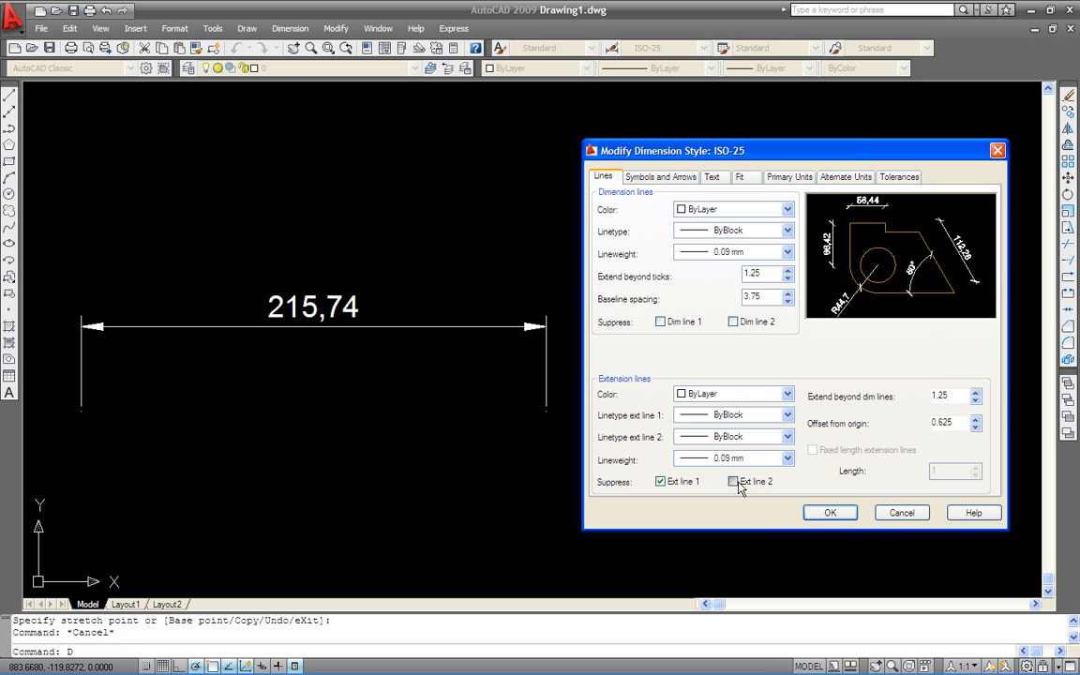
pyautogui.click(733, 481)
pyautogui.click(660, 481)
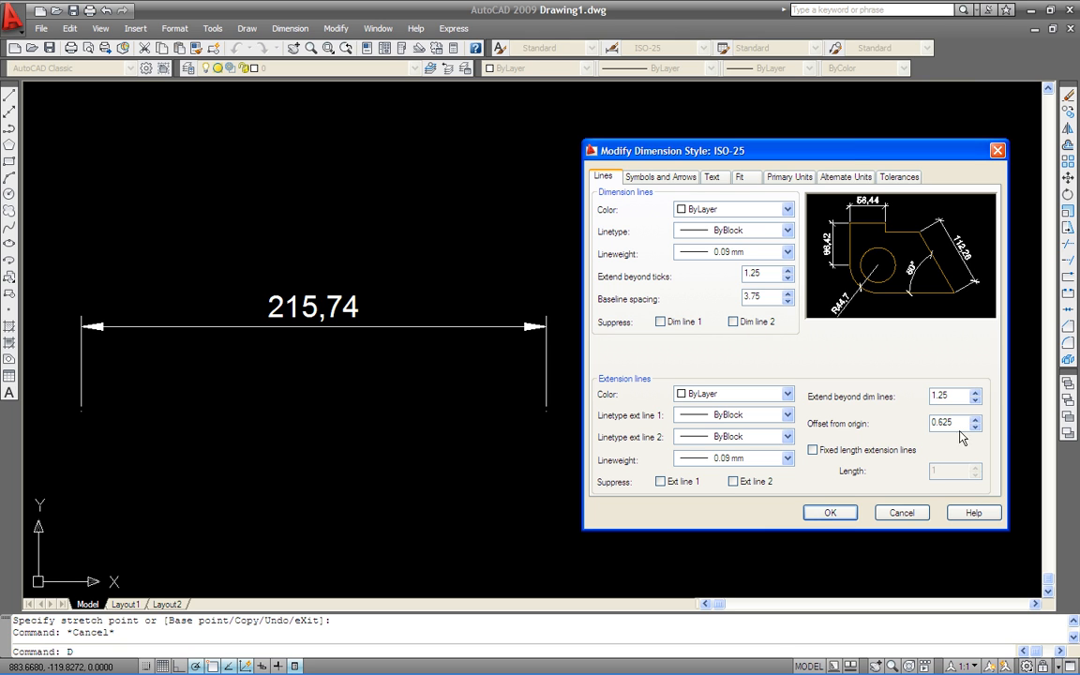
# Set the extension lines' offset from origin to 2 and the arrow size to 2.0.
pyautogui.moveTo(962, 424); pyautogui.dragTo(866, 428)
pyautogui.write('2')
pyautogui.click(662, 177)
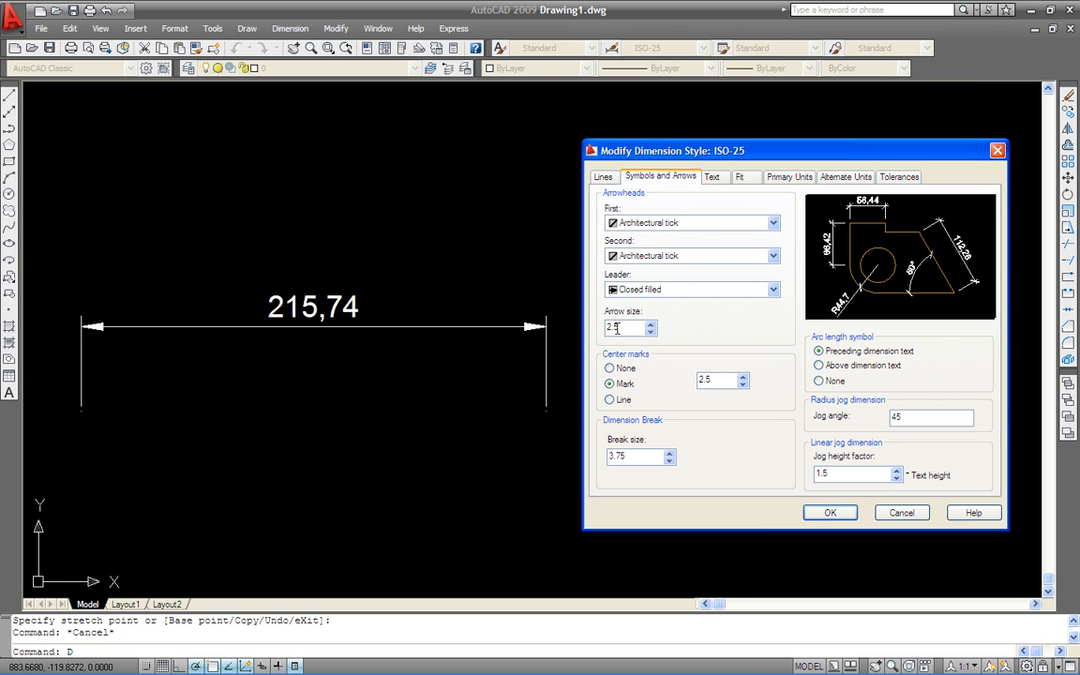
pyautogui.moveTo(615, 326); pyautogui.dragTo(619, 326)
pyautogui.write('0')
# Examine the available text styles and the height setting of the Standard text style, leaving them as they are.
pyautogui.click(712, 177)
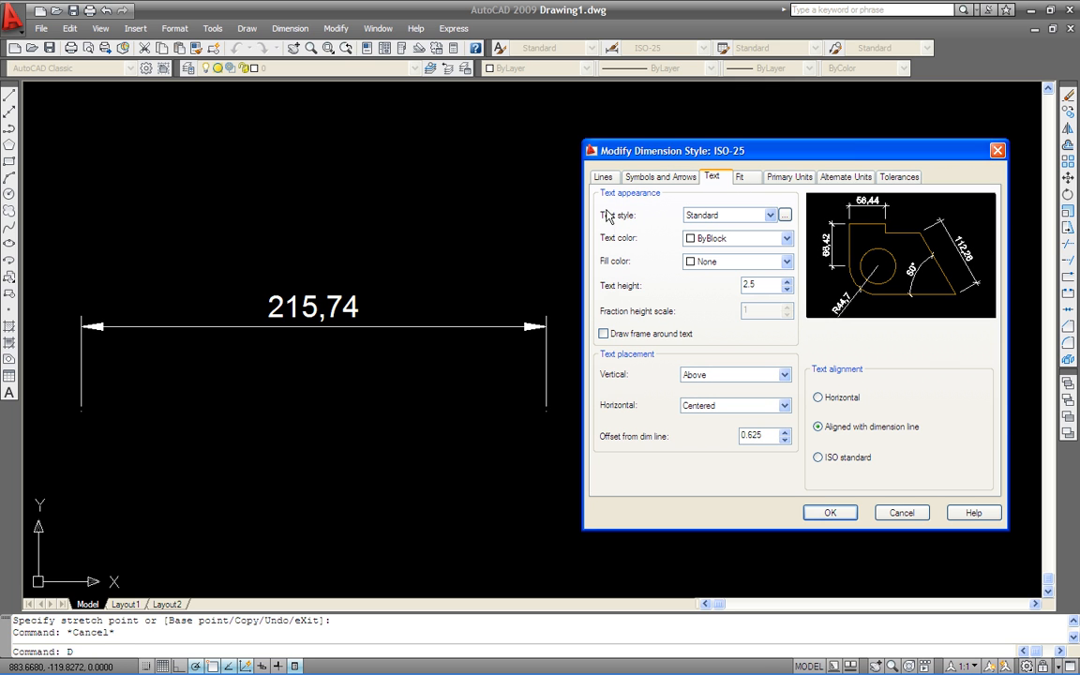
pyautogui.click(747, 217)
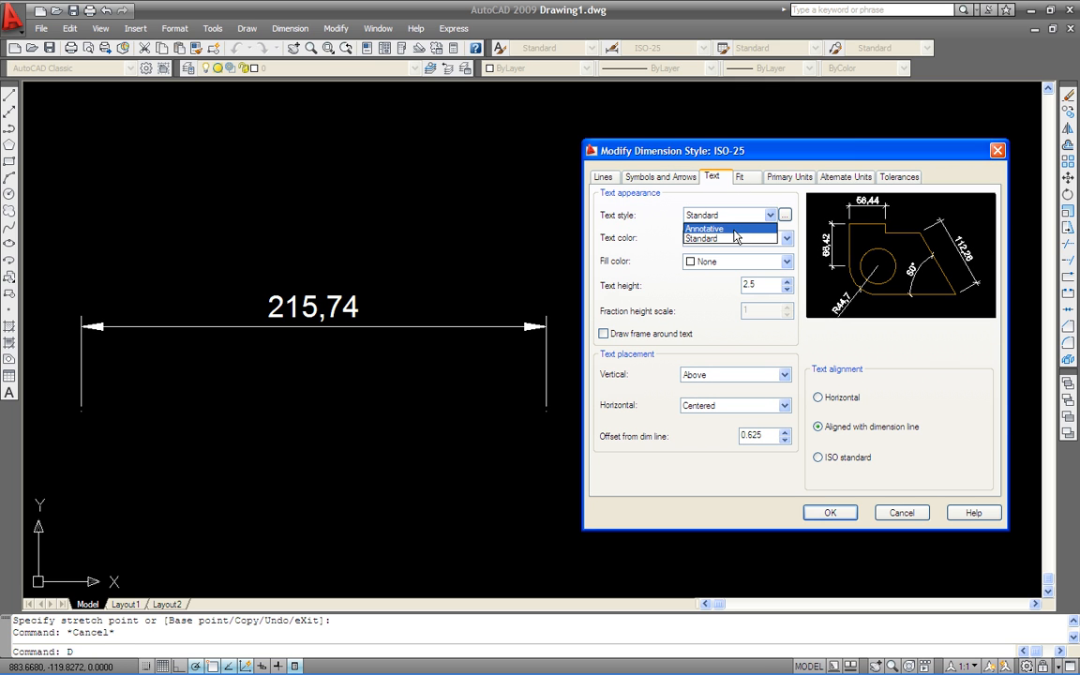
pyautogui.click(725, 197)
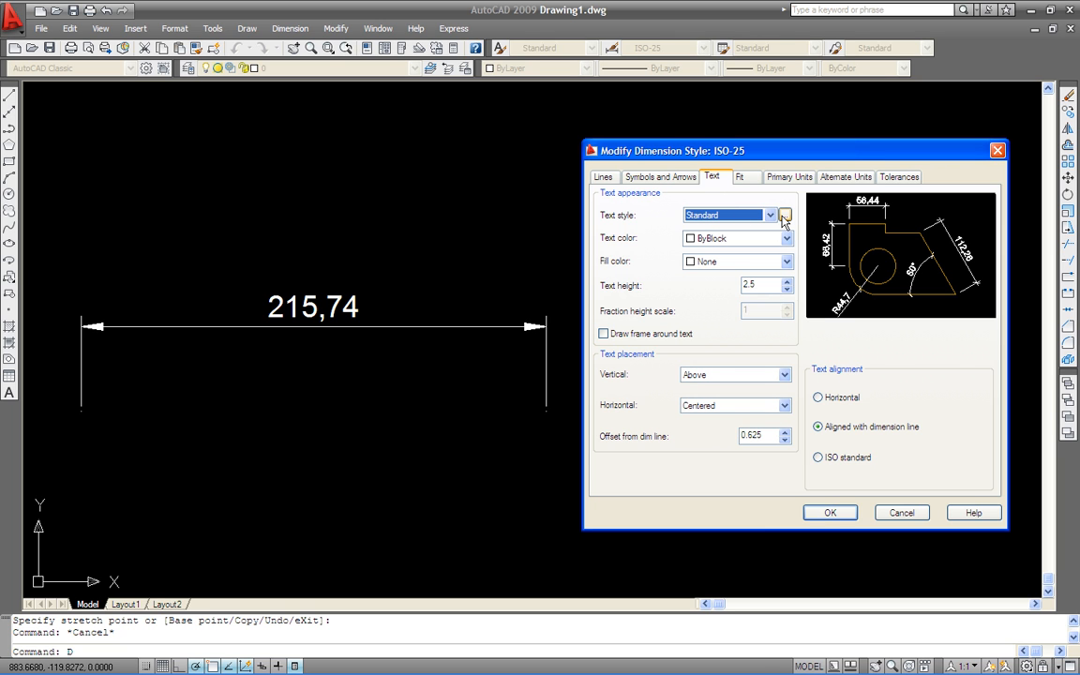
pyautogui.click(784, 216)
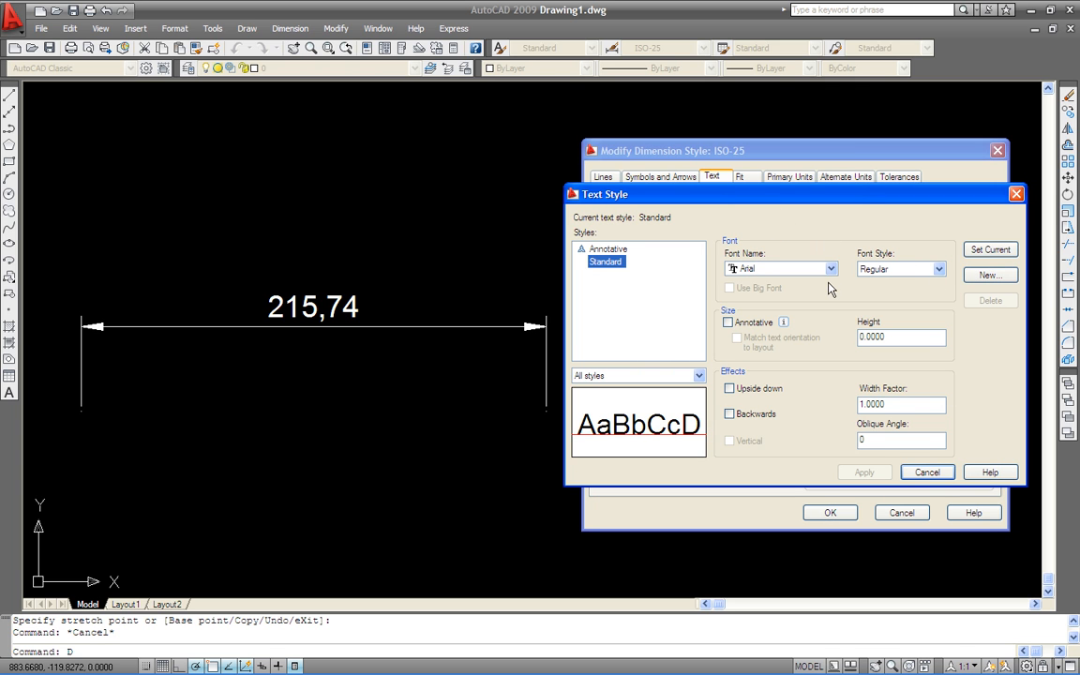
pyautogui.doubleClick(871, 335)
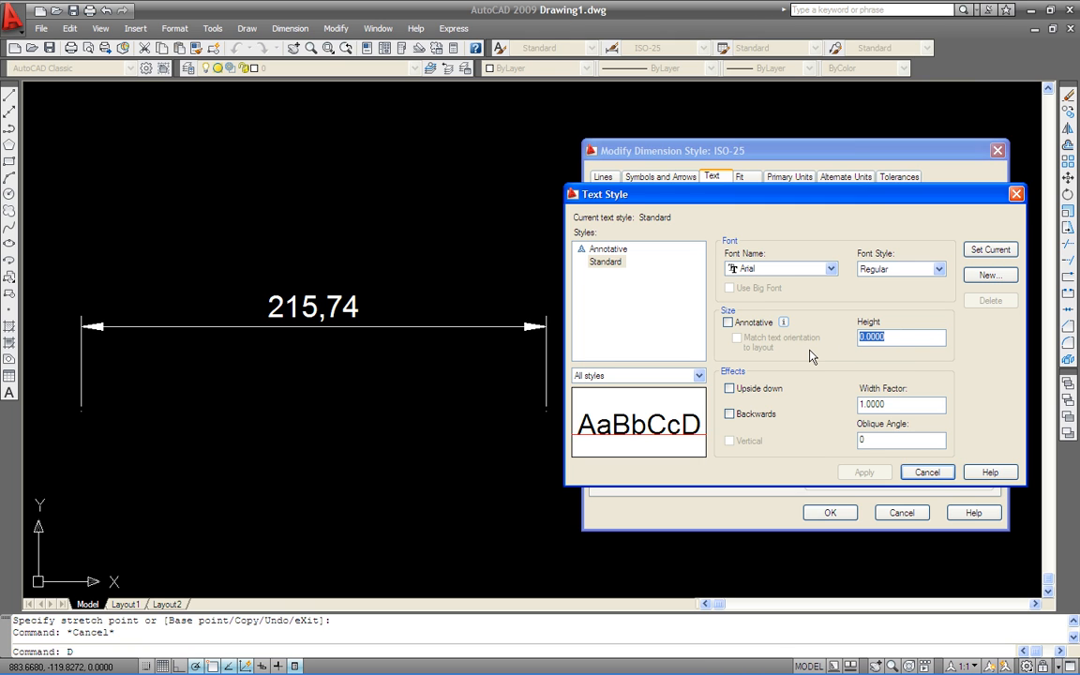
pyautogui.click(927, 472)
# Try a fixed height of 100 for the Standard text style used by the dimension text.
pyautogui.moveTo(761, 284); pyautogui.dragTo(698, 293)
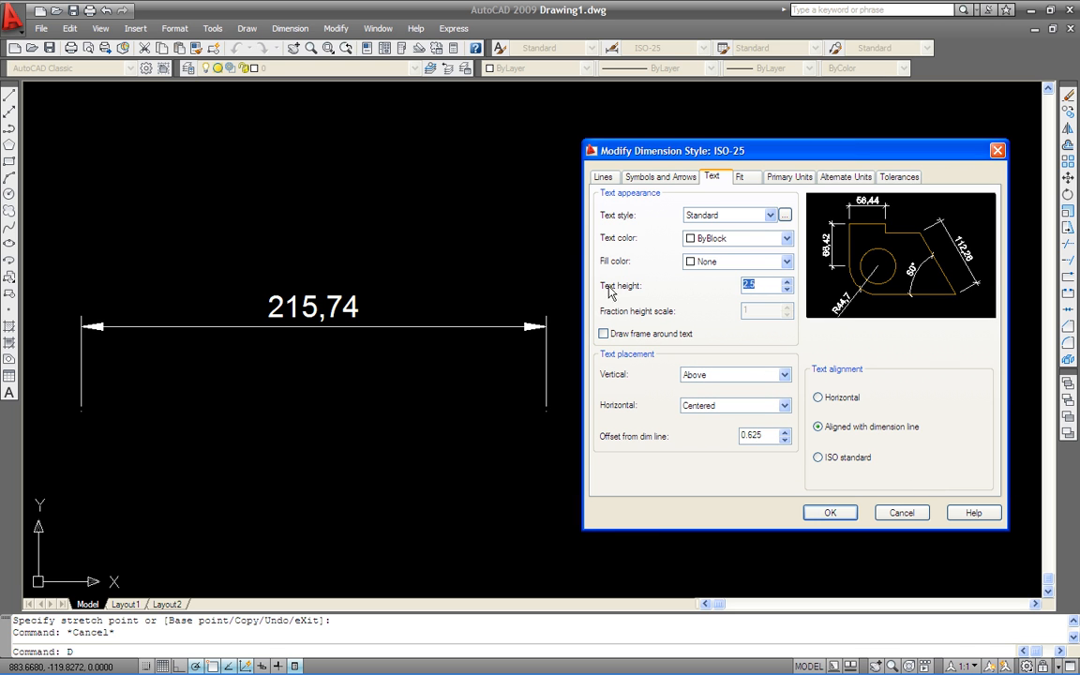
pyautogui.click(785, 215)
pyautogui.moveTo(898, 336); pyautogui.dragTo(812, 339)
pyautogui.write('1')
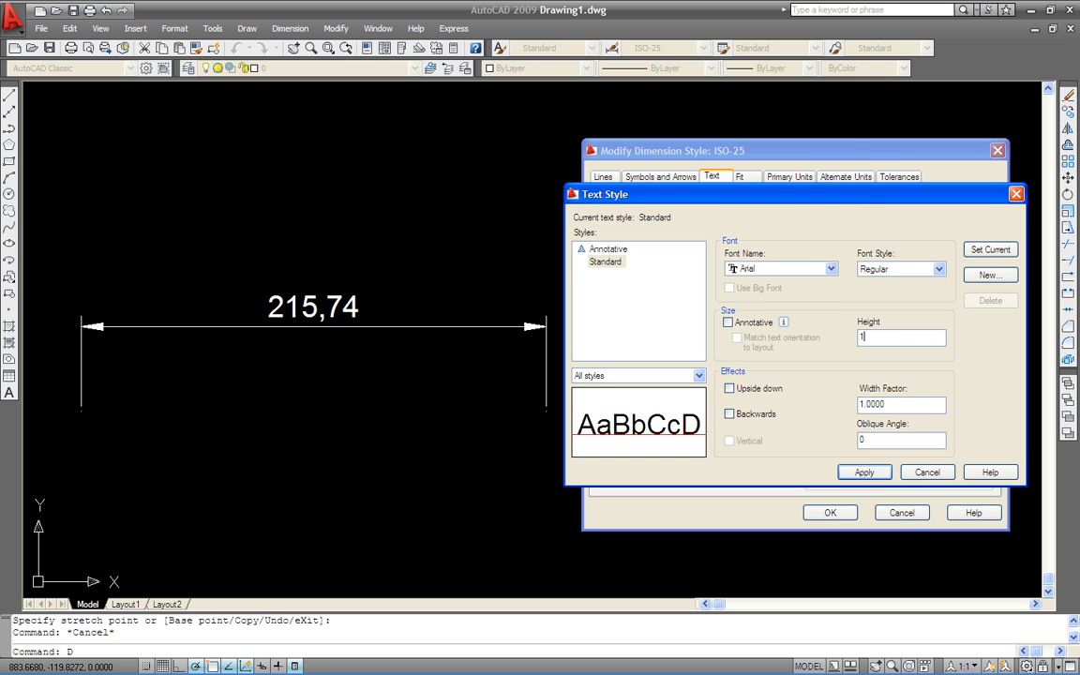
pyautogui.click(864, 472)
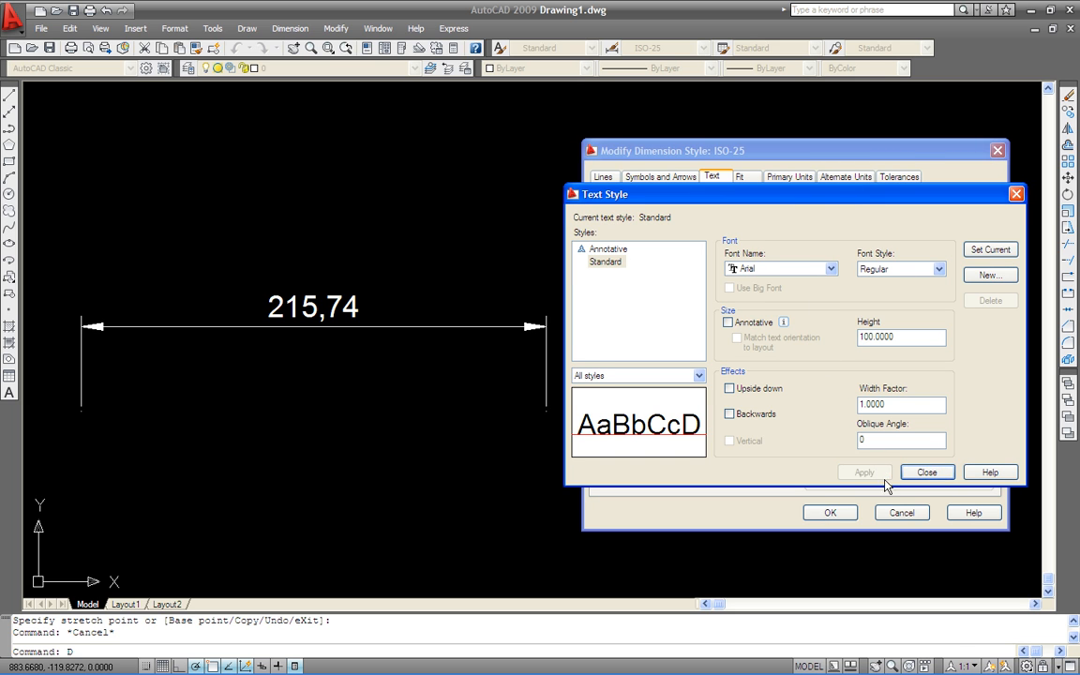
pyautogui.click(927, 473)
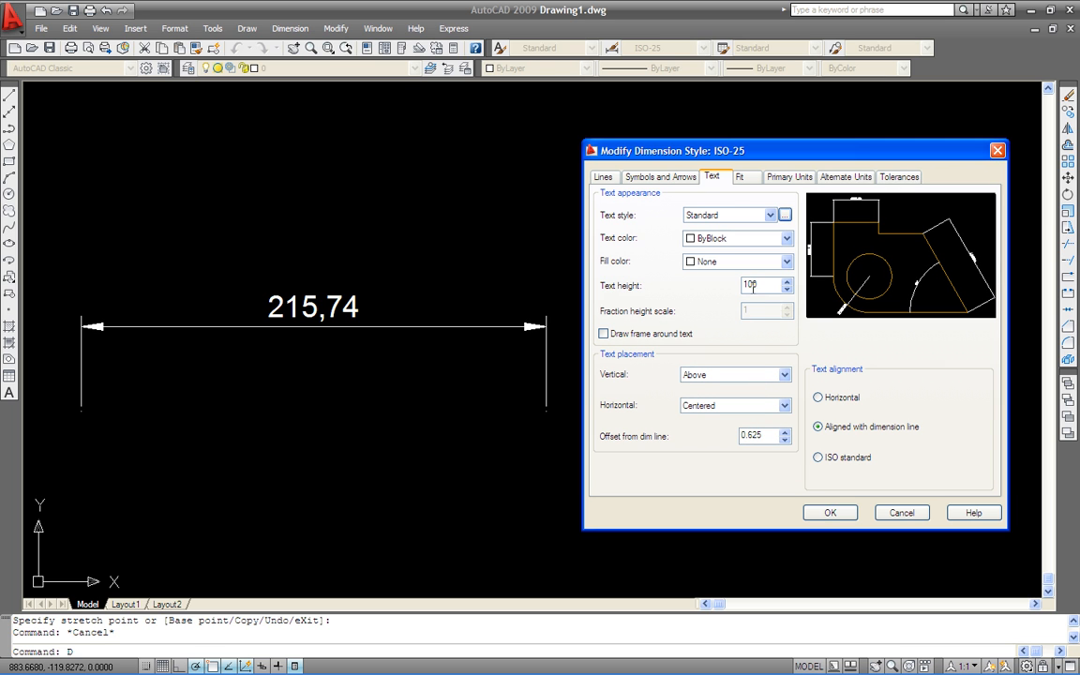
# Reset the Standard text style's height to 0 and set the dimension text height to 2.5.
pyautogui.moveTo(763, 284); pyautogui.dragTo(727, 290)
pyautogui.click(785, 215)
pyautogui.moveTo(888, 339); pyautogui.dragTo(814, 342)
pyautogui.write('0')
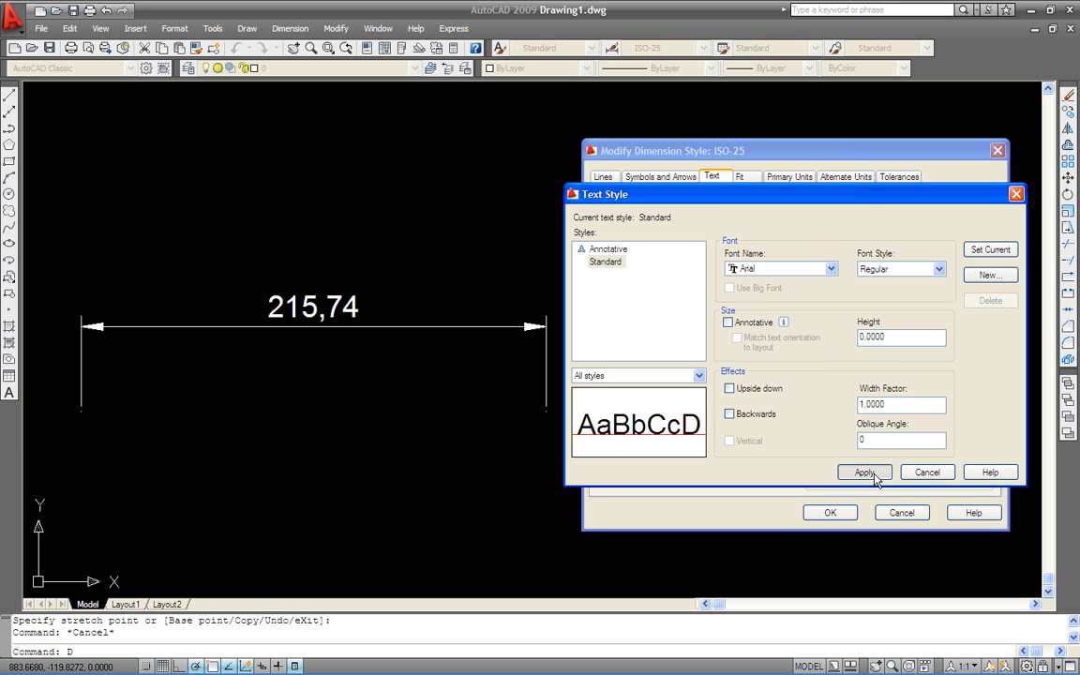
pyautogui.click(864, 472)
pyautogui.click(926, 471)
pyautogui.moveTo(761, 285); pyautogui.dragTo(717, 283)
pyautogui.write('2.5')
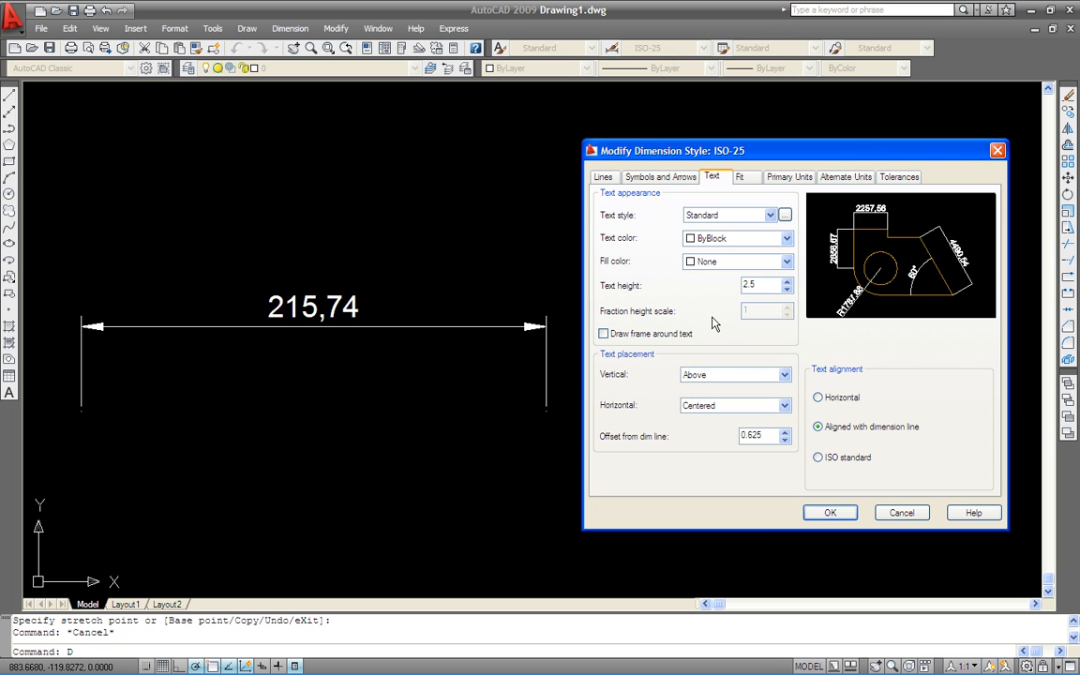
# Set the dimension text color of the ISO-25 style to ByLayer.
pyautogui.click(733, 240)
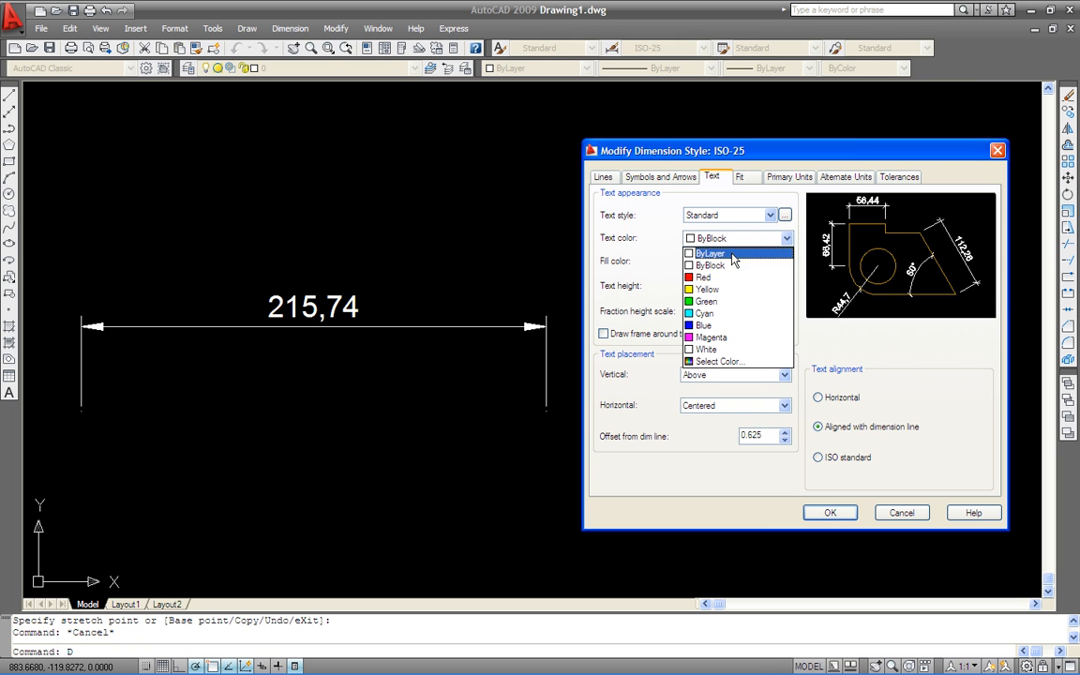
pyautogui.click(710, 253)
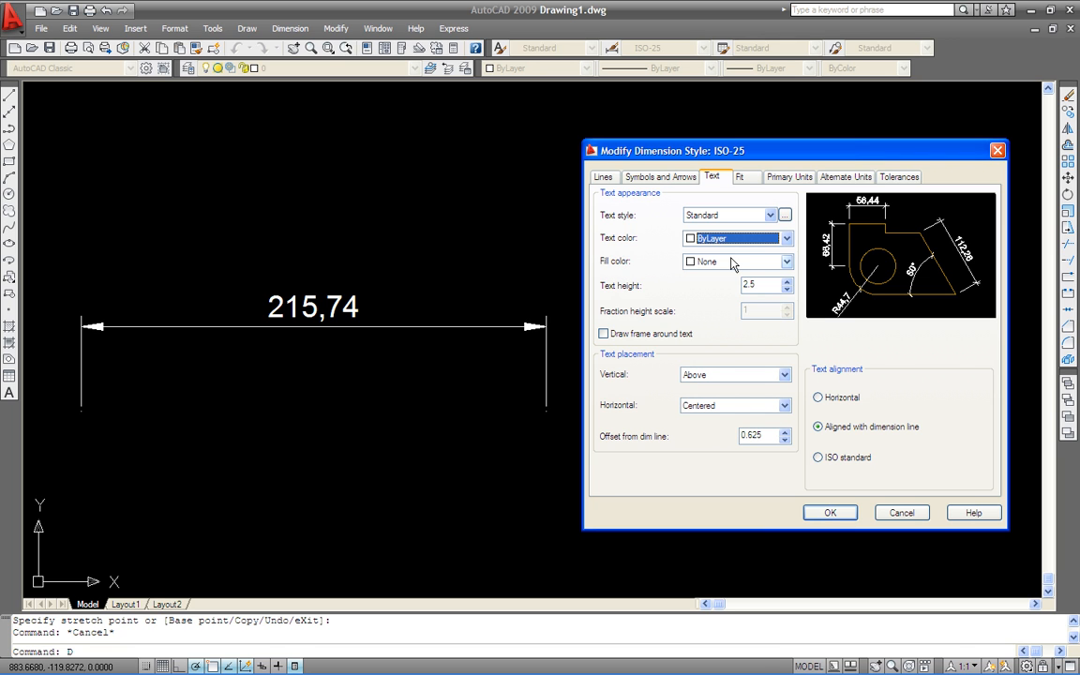
# Try a Red text fill and return it to None, and toggle the frame around the text on and off.
pyautogui.click(733, 263)
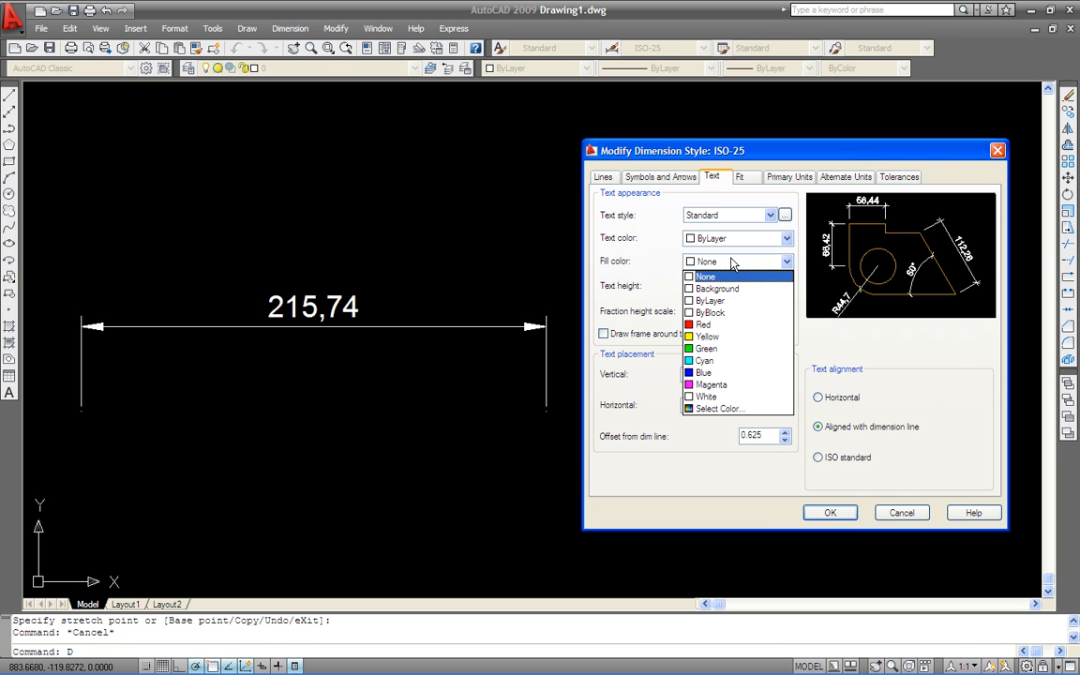
pyautogui.click(732, 325)
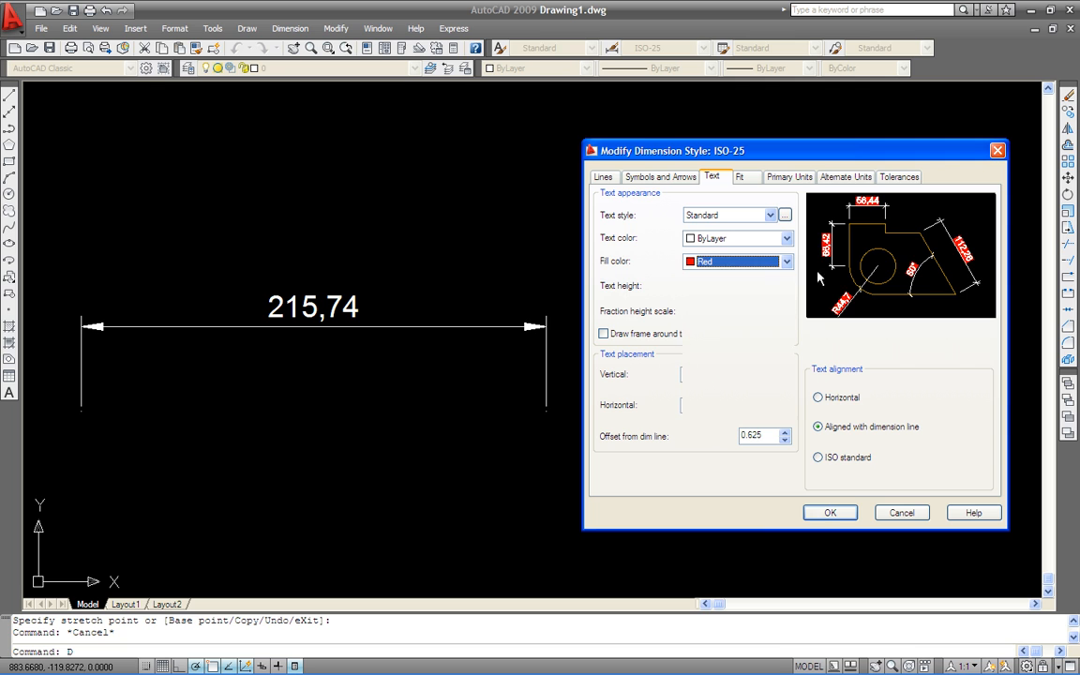
pyautogui.click(724, 263)
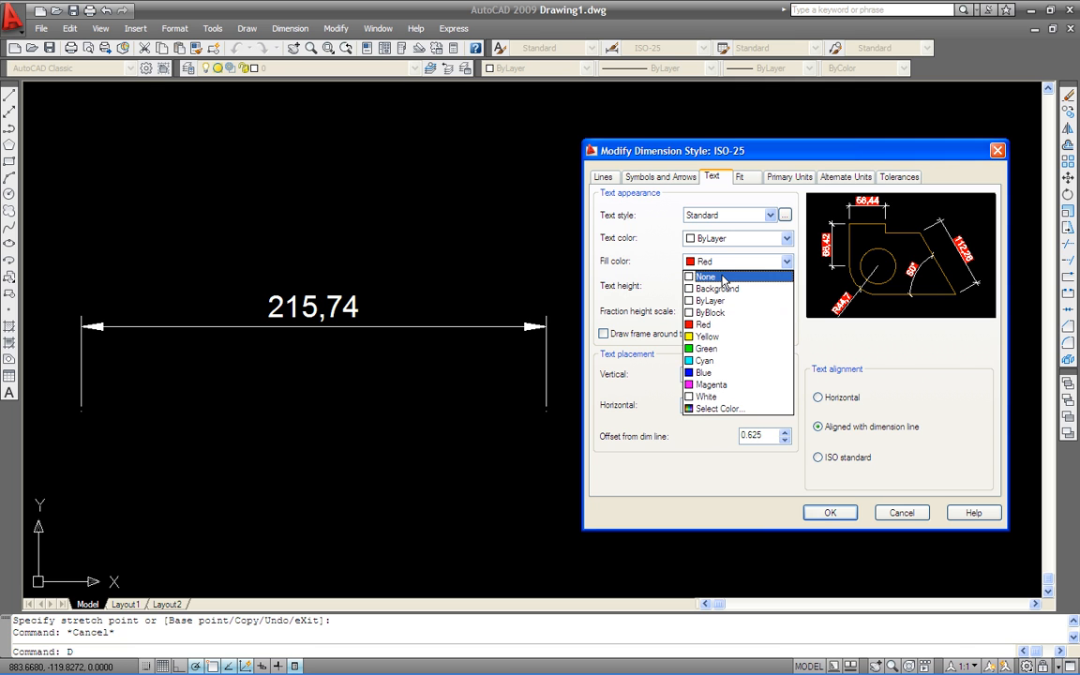
pyautogui.click(722, 278)
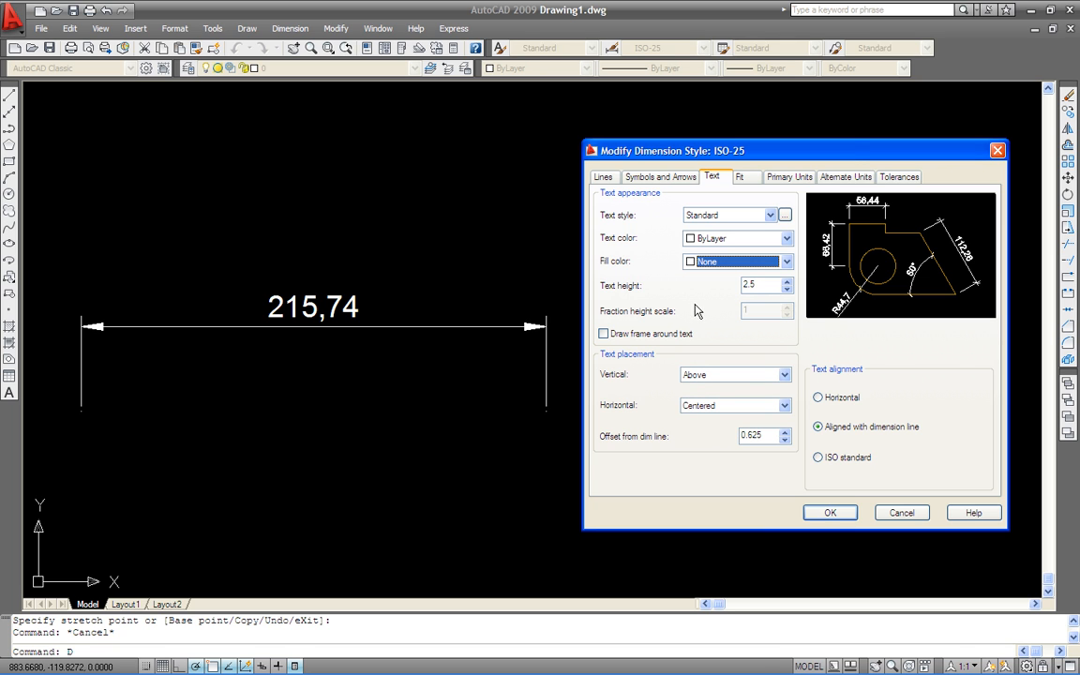
pyautogui.click(604, 333)
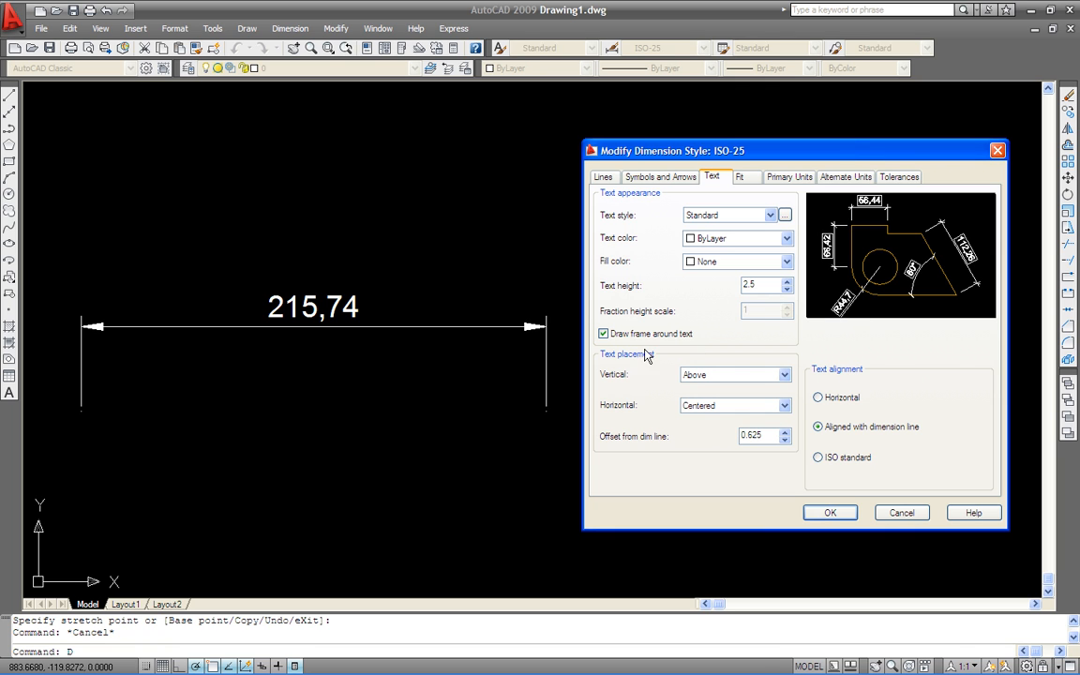
pyautogui.click(618, 336)
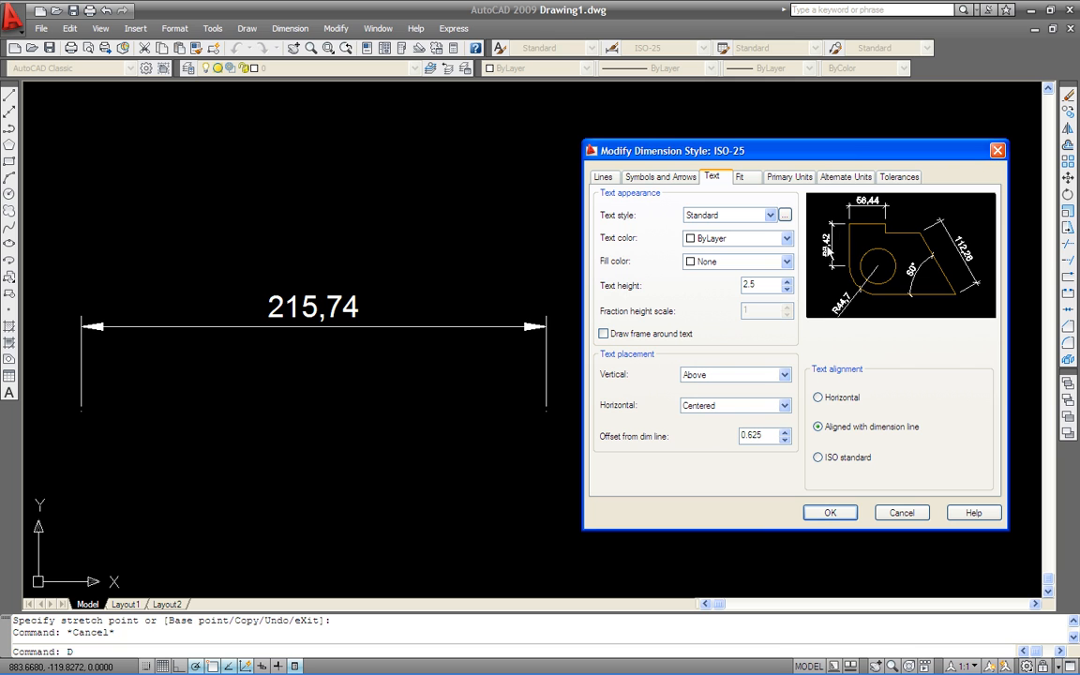
# Try Centered as the vertical text placement, and return it to Above.
pyautogui.click(722, 374)
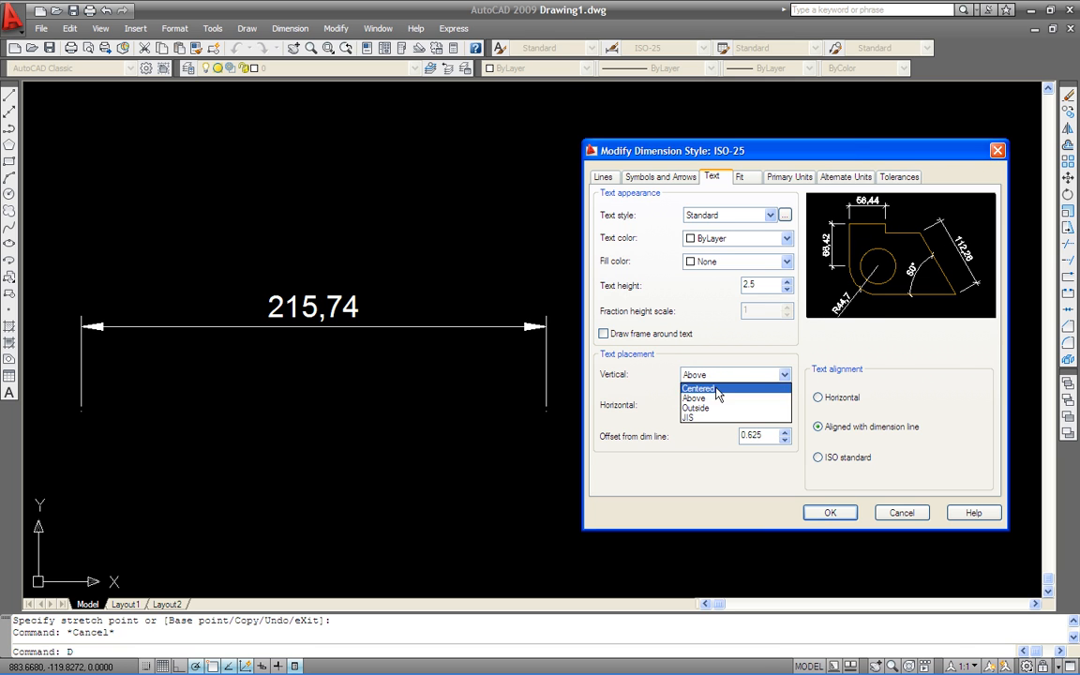
pyautogui.click(718, 390)
pyautogui.click(745, 379)
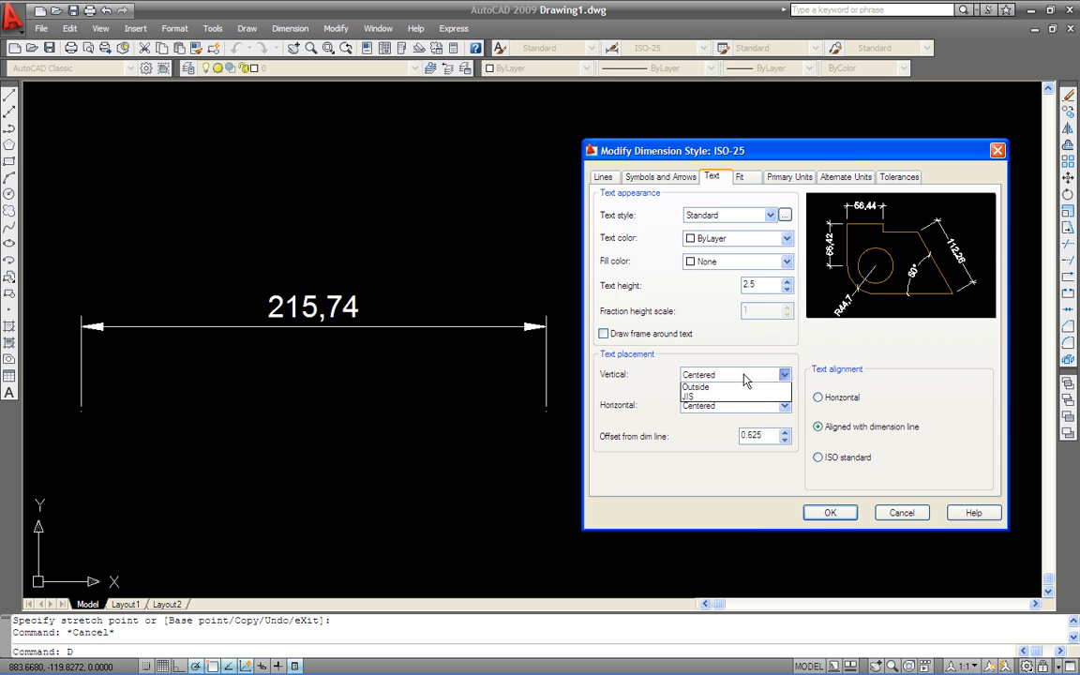
pyautogui.click(724, 402)
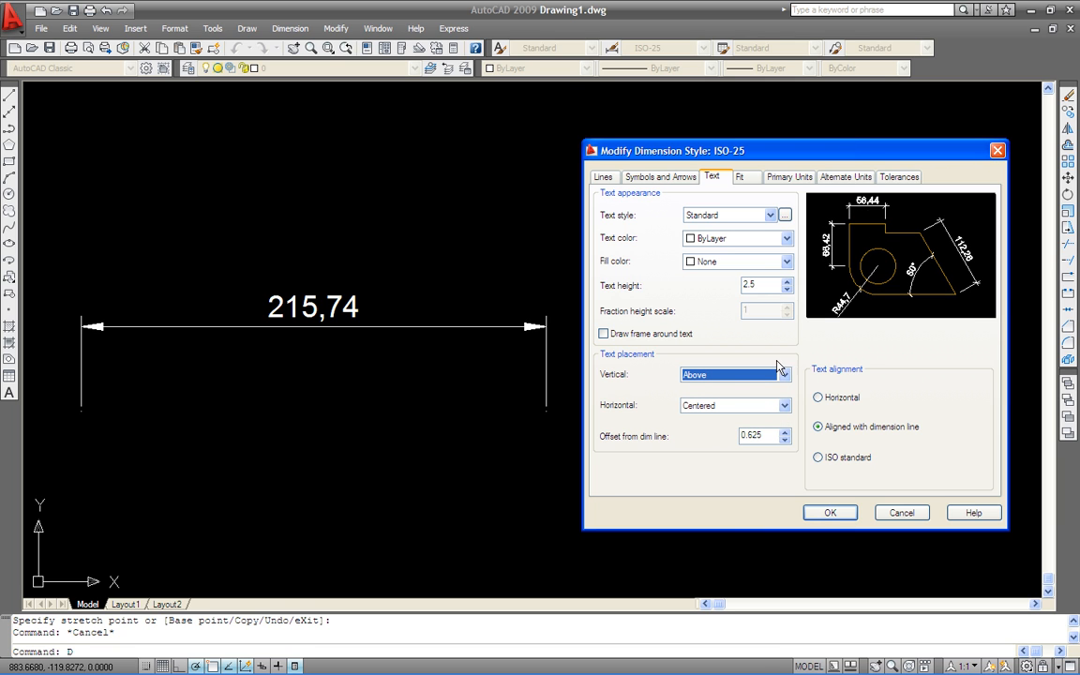
# Try the horizontal text placements At Ext Line 1 and At Ext Line 2, and return to Centered.
pyautogui.click(740, 404)
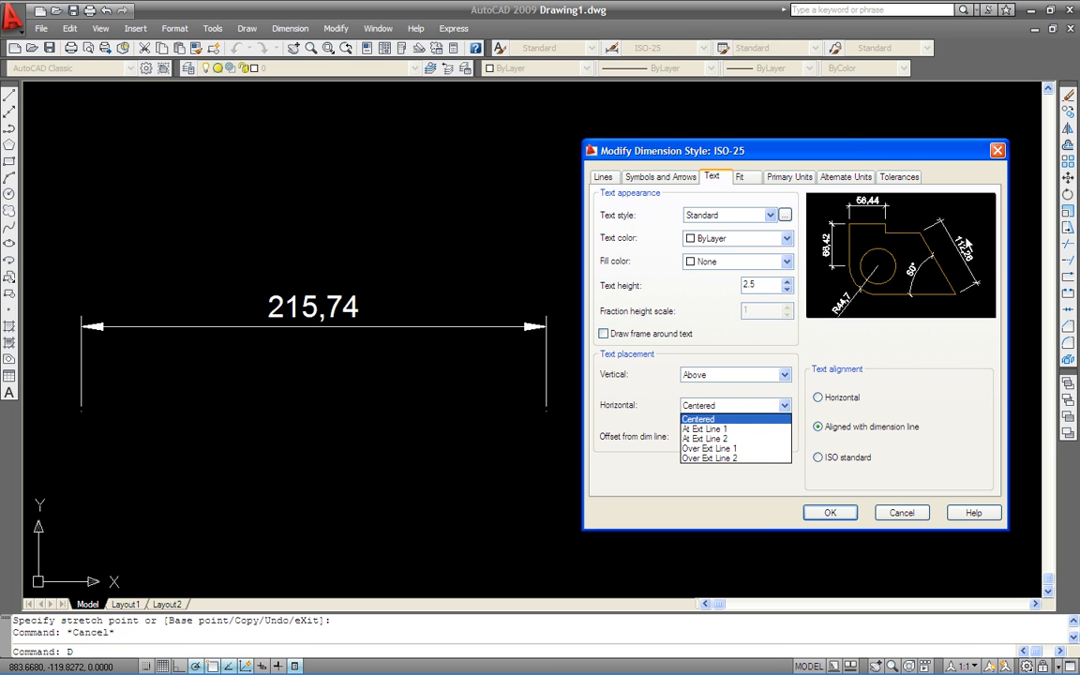
pyautogui.click(733, 429)
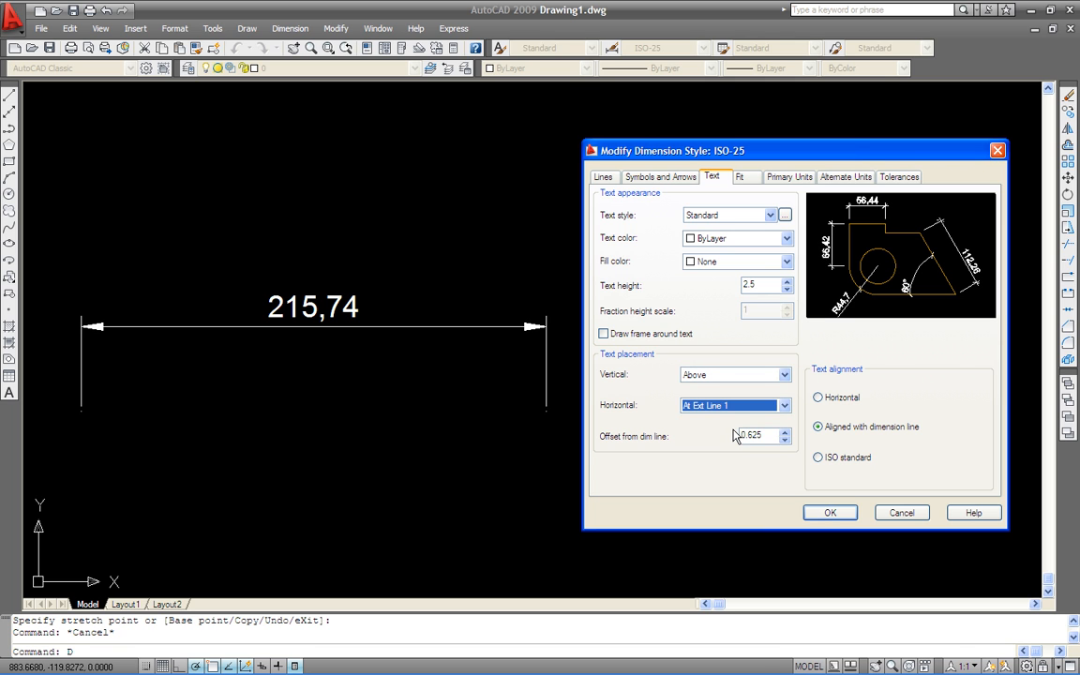
pyautogui.click(750, 405)
pyautogui.click(736, 440)
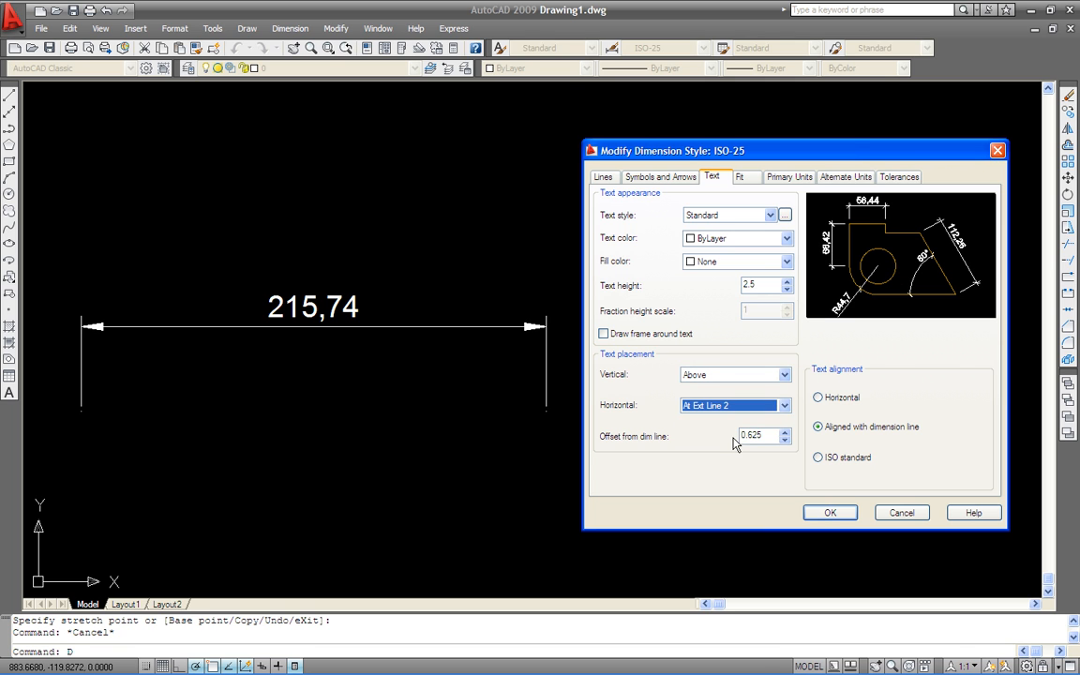
pyautogui.click(739, 407)
pyautogui.click(722, 419)
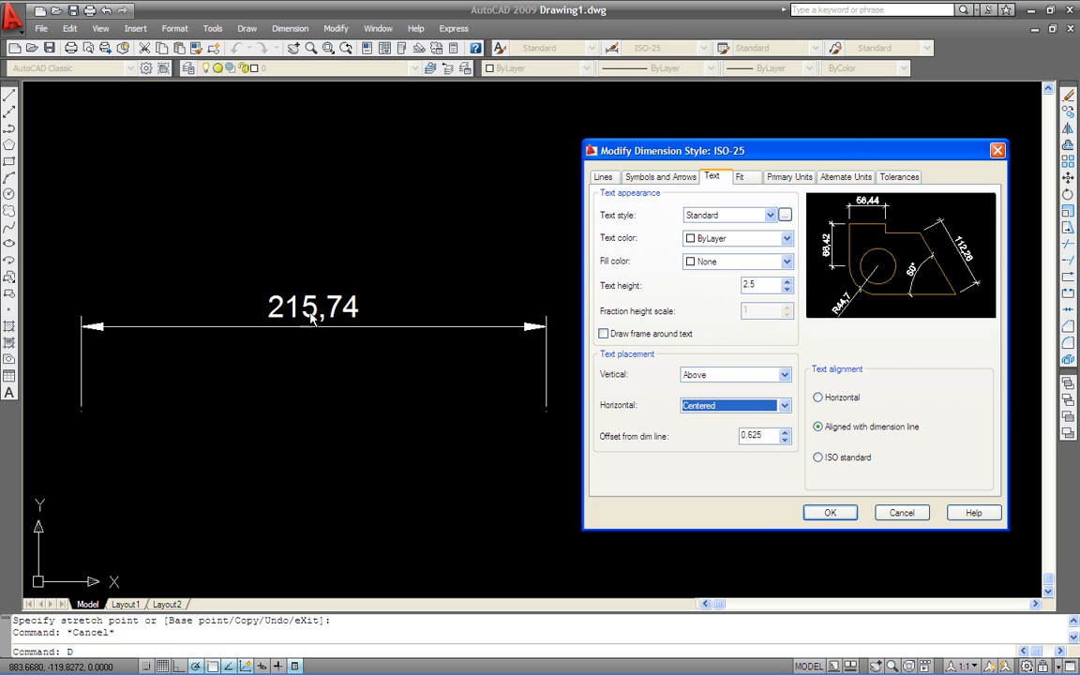
# Try Horizontal text alignment, and return it to Aligned with dimension line.
pyautogui.doubleClick(763, 434)
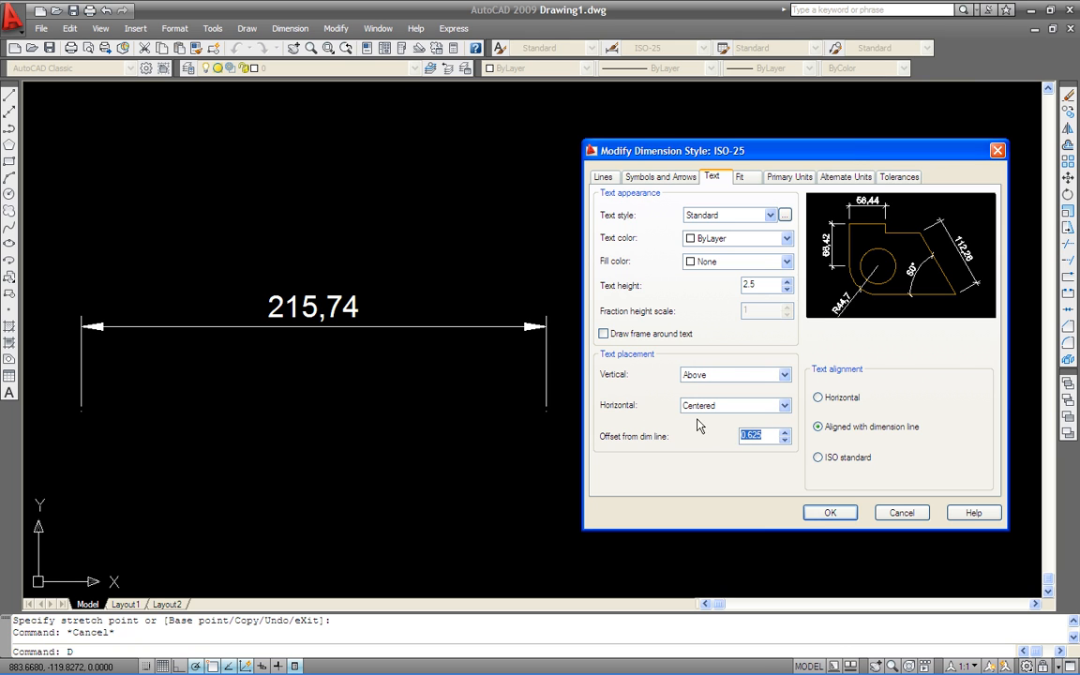
pyautogui.click(837, 399)
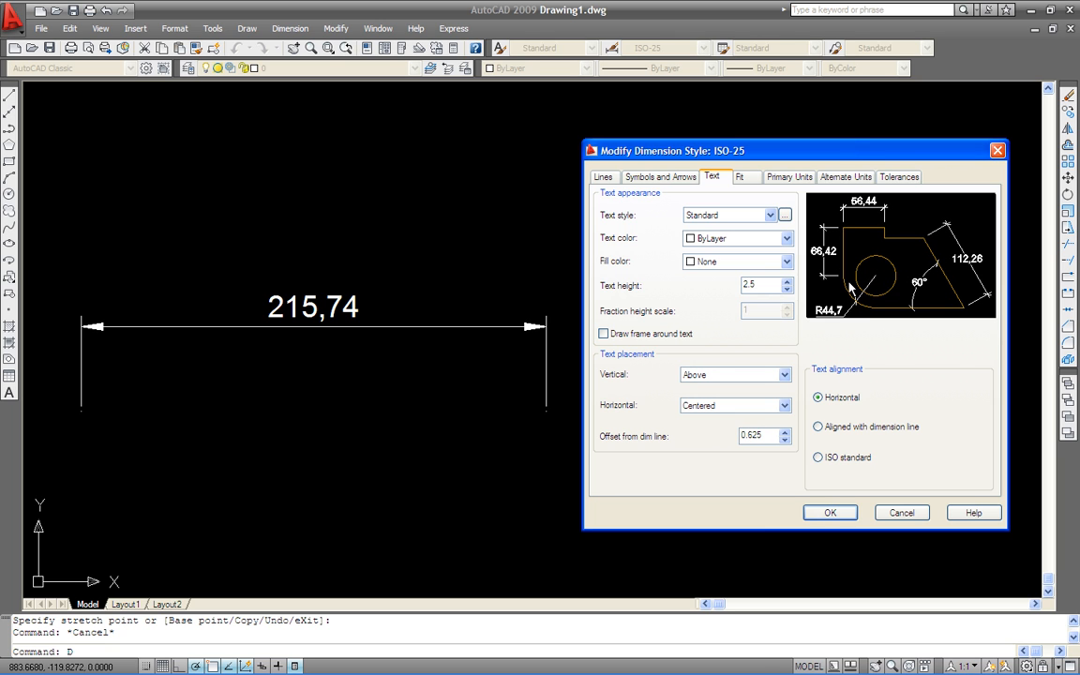
pyautogui.click(820, 428)
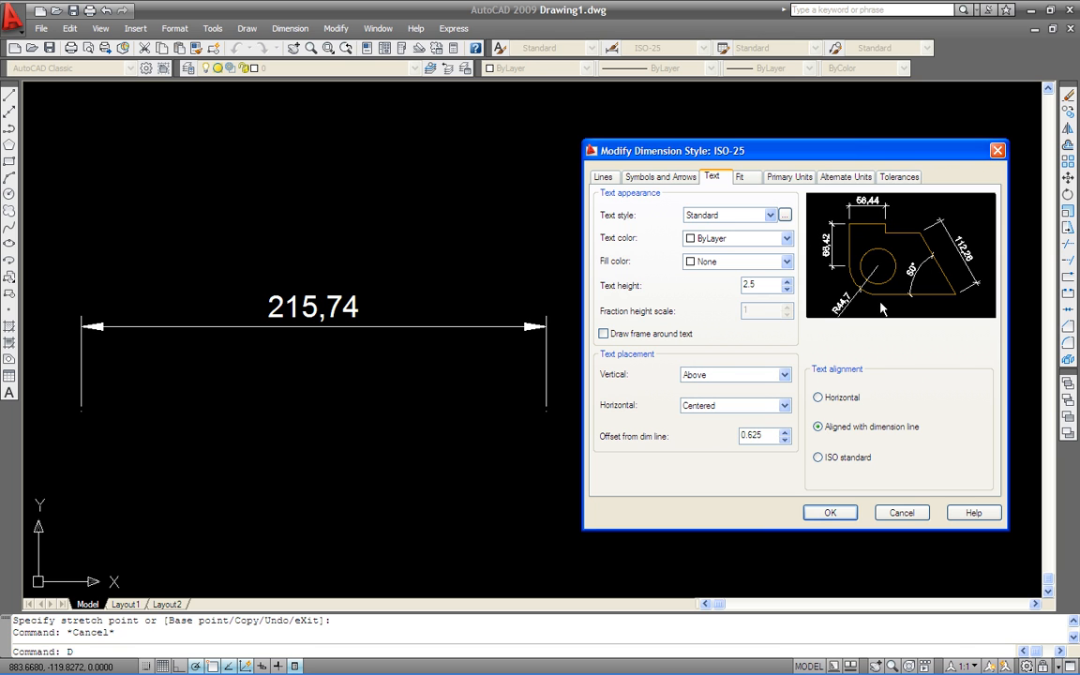
# Try the ISO standard and Horizontal text alignments, and return to Aligned with dimension line.
pyautogui.click(818, 458)
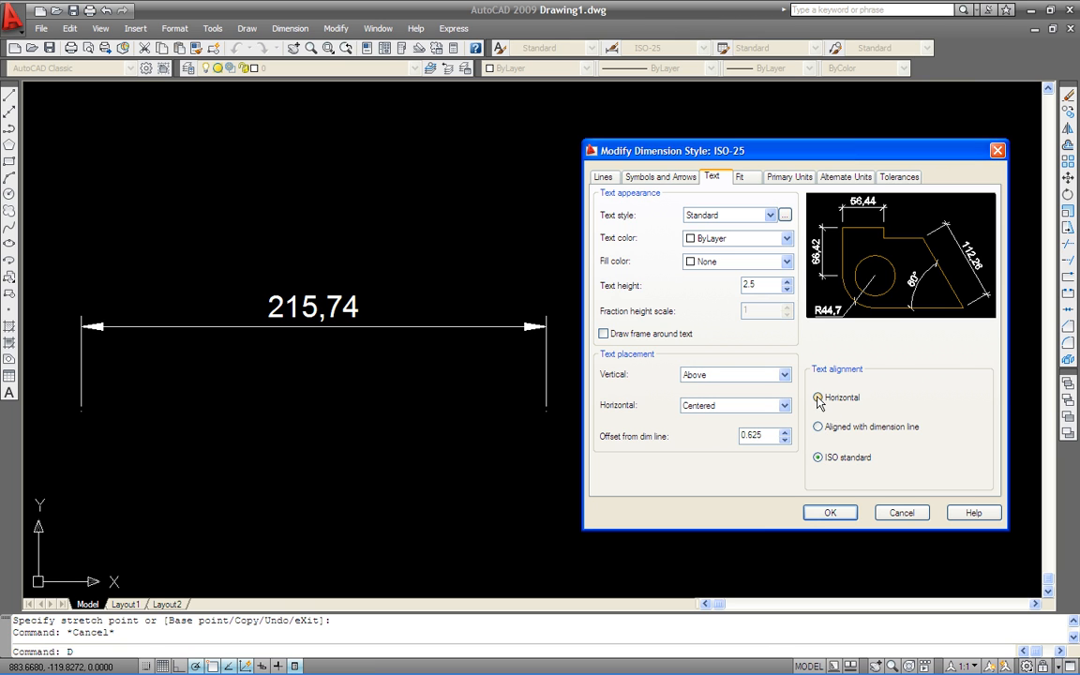
pyautogui.click(818, 398)
pyautogui.click(819, 426)
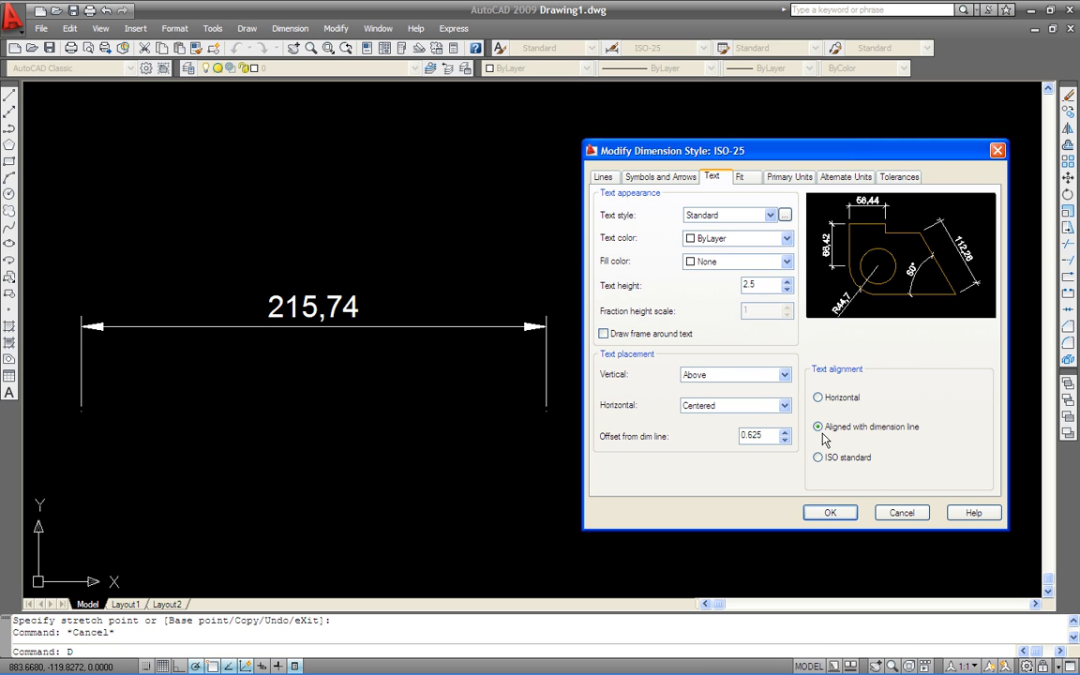
# Look over the fit options, and select Comma as the decimal separator for the primary linear units.
pyautogui.click(741, 178)
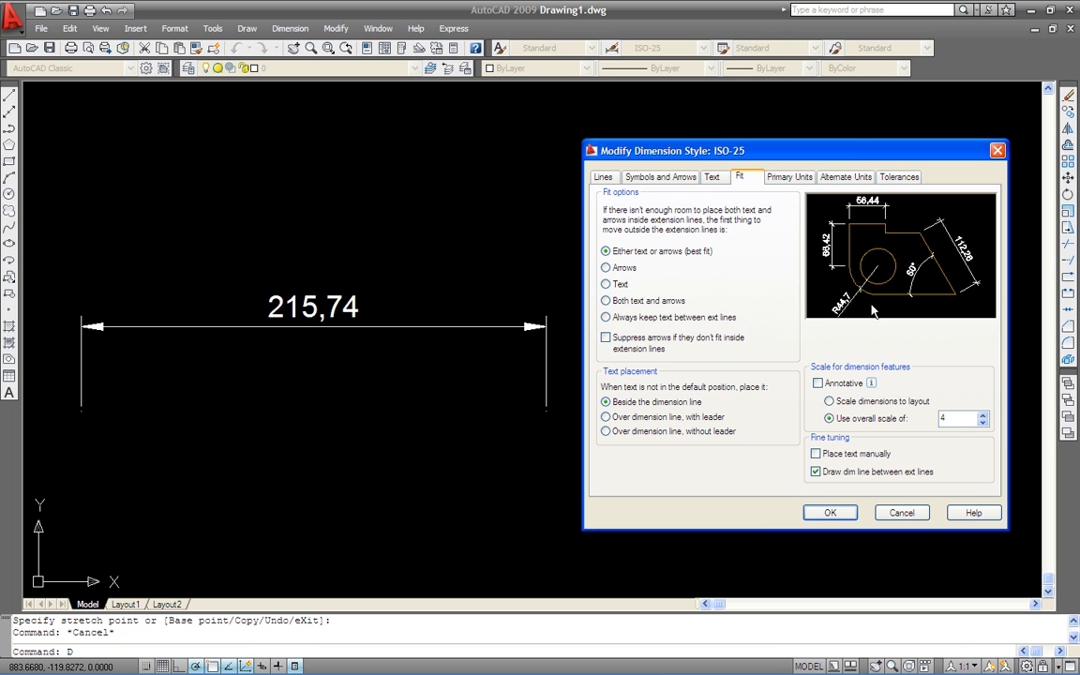
pyautogui.click(784, 178)
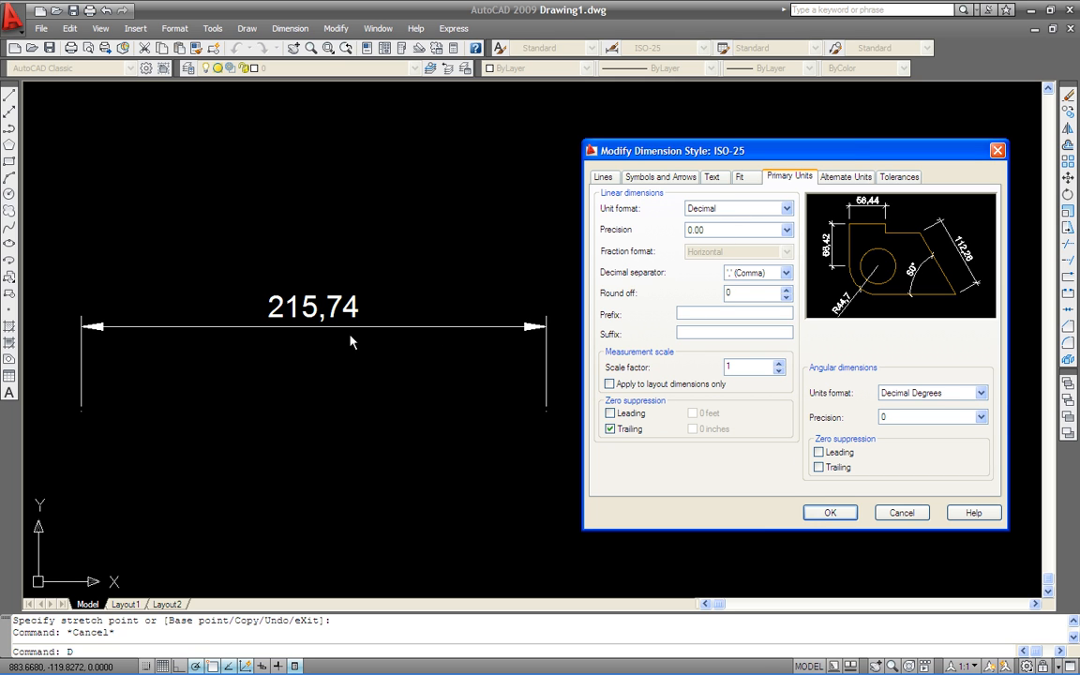
pyautogui.click(750, 273)
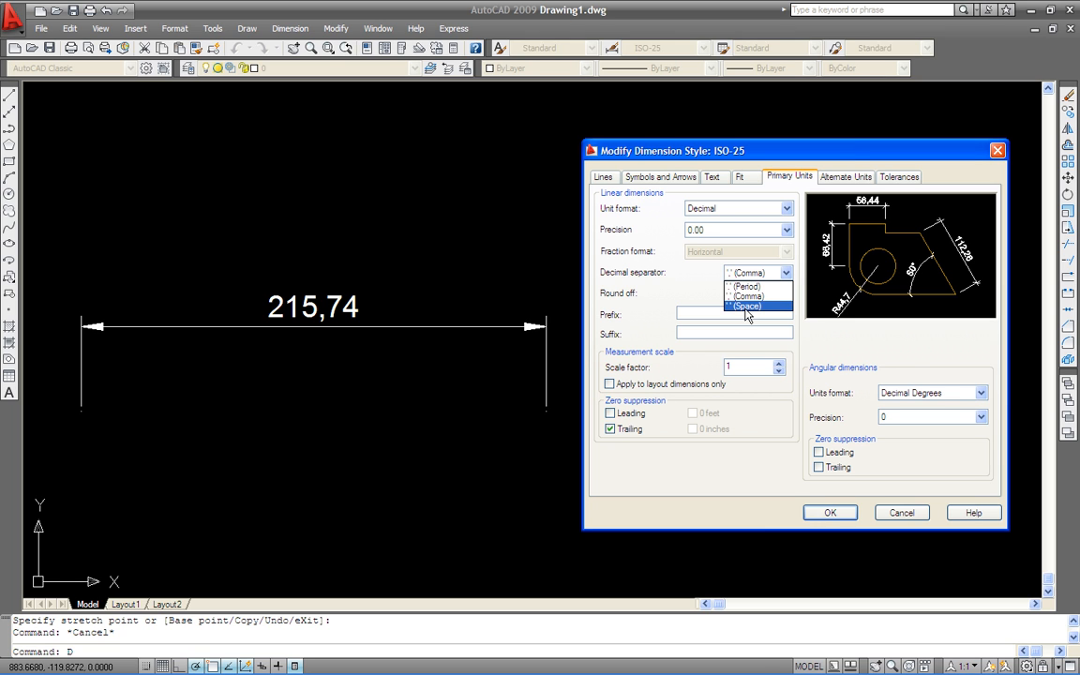
pyautogui.click(747, 295)
# Try rounding linear dimensions off to 10, and return the round-off to 0.
pyautogui.press('Tab')
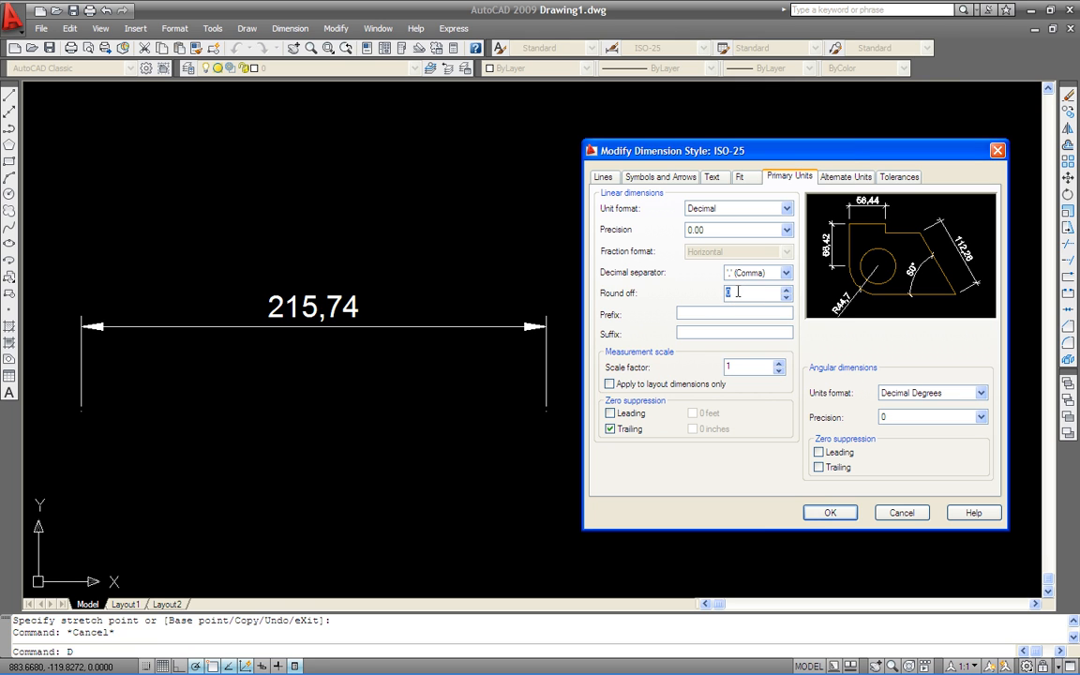
pyautogui.write('1')
pyautogui.click(738, 366)
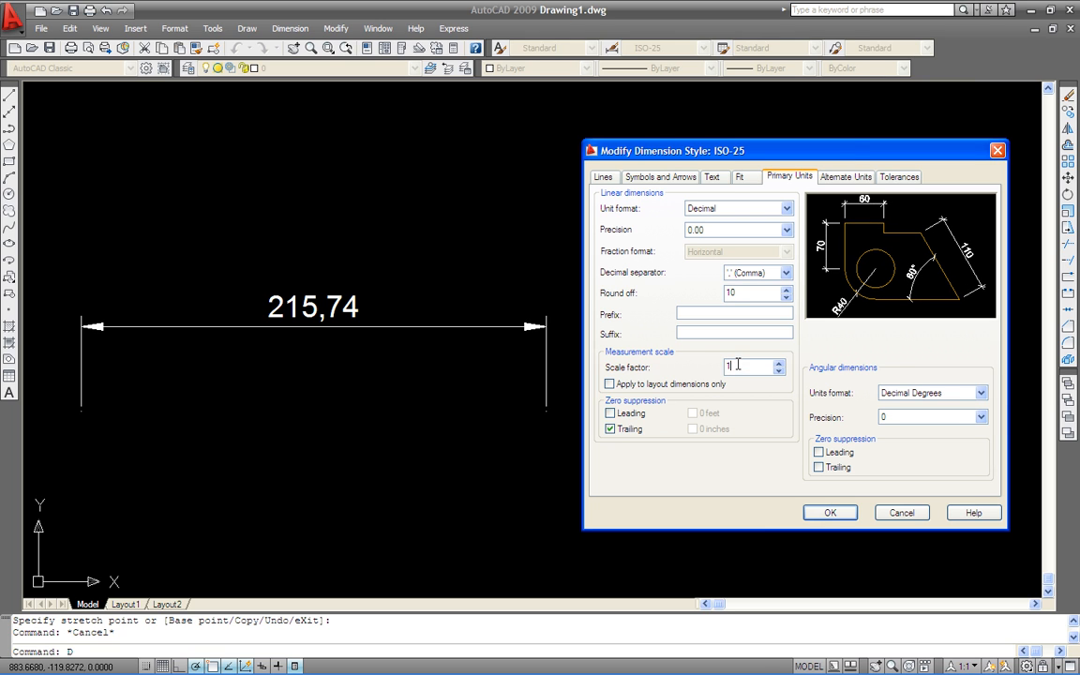
pyautogui.moveTo(750, 295); pyautogui.dragTo(693, 293)
pyautogui.write('0')
pyautogui.click(743, 367)
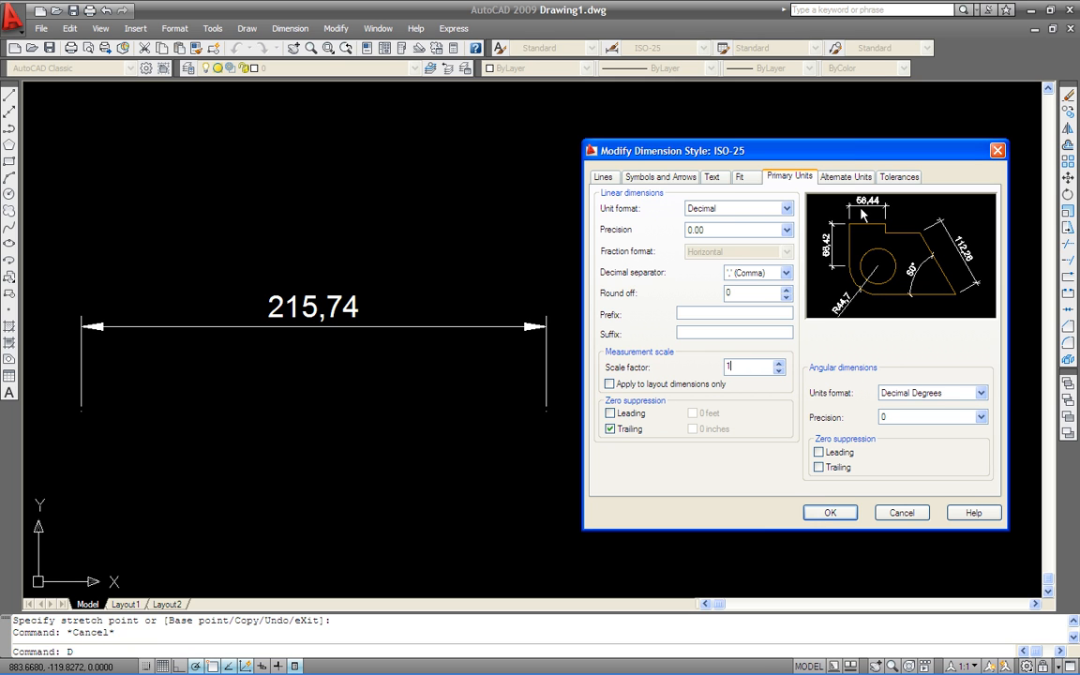
# Try a round-off of 1 for linear dimensions, and return it to 0.
pyautogui.moveTo(743, 290); pyautogui.dragTo(684, 295)
pyautogui.write('1')
pyautogui.click(740, 367)
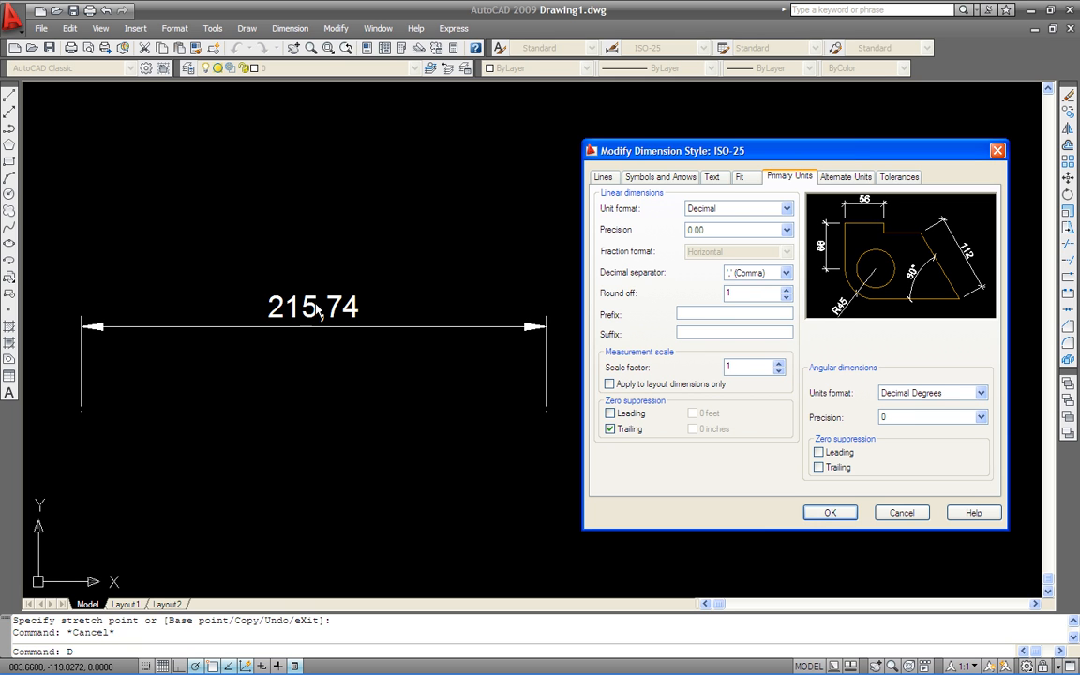
pyautogui.moveTo(736, 293); pyautogui.dragTo(712, 295)
pyautogui.write('0')
pyautogui.click(738, 367)
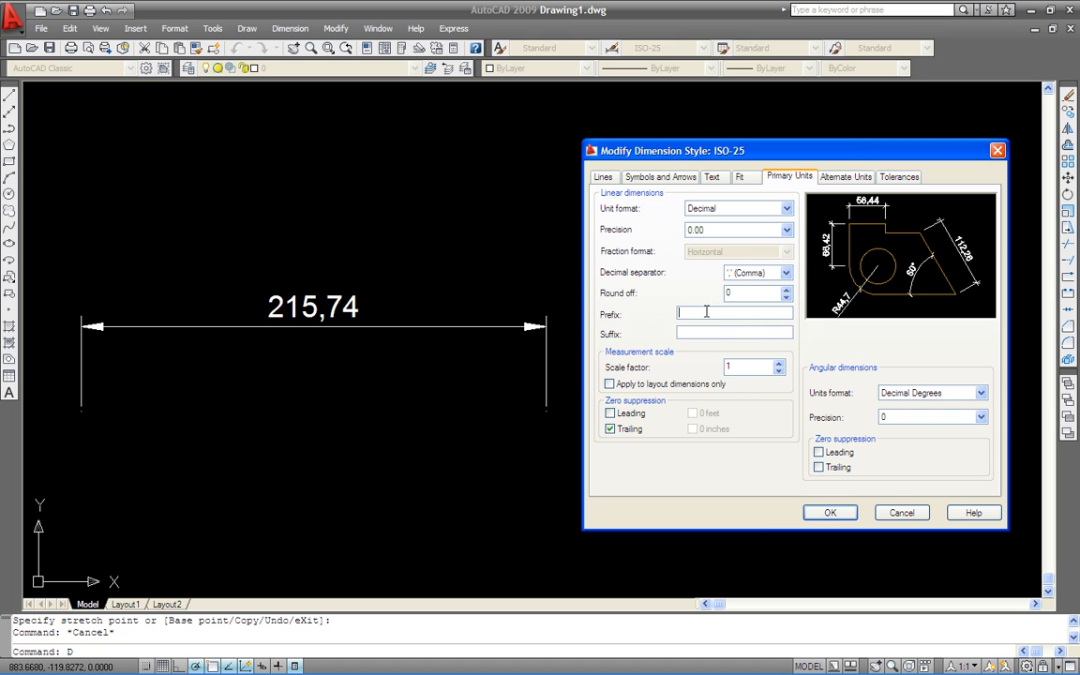
# Try %%P as the linear dimension prefix, and clear it again.
pyautogui.write('%%P')
pyautogui.press('Tab')
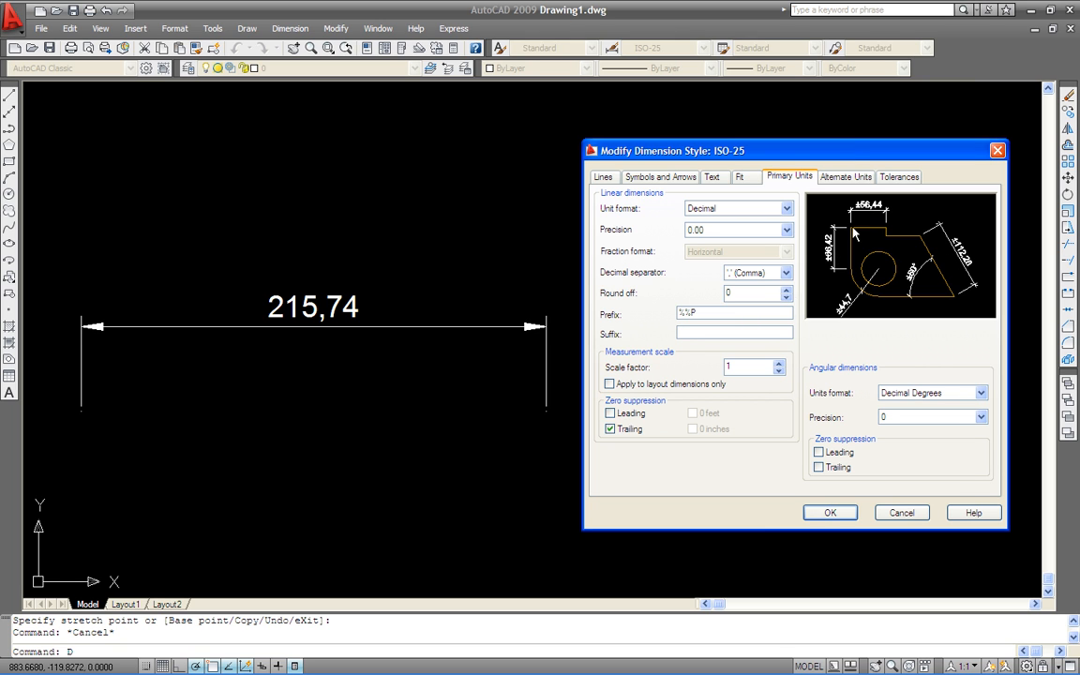
pyautogui.hotkey('shift', 'Tab')
pyautogui.press('Delete')
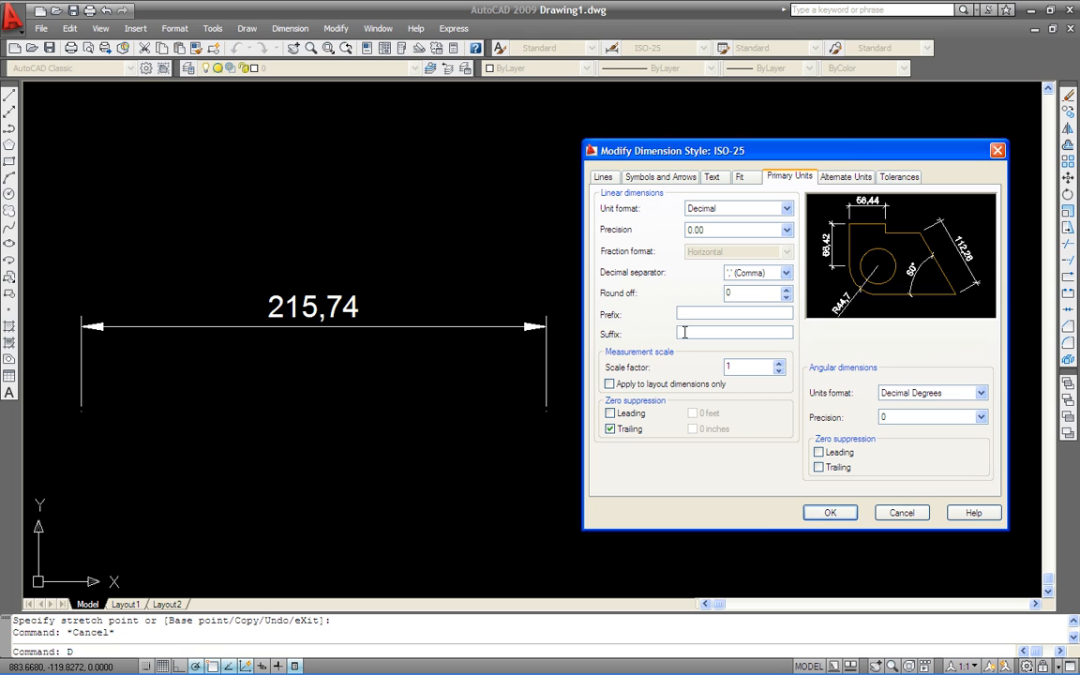
# Try CM as the linear dimension suffix, and clear it again.
pyautogui.write('CM')
pyautogui.click(710, 311)
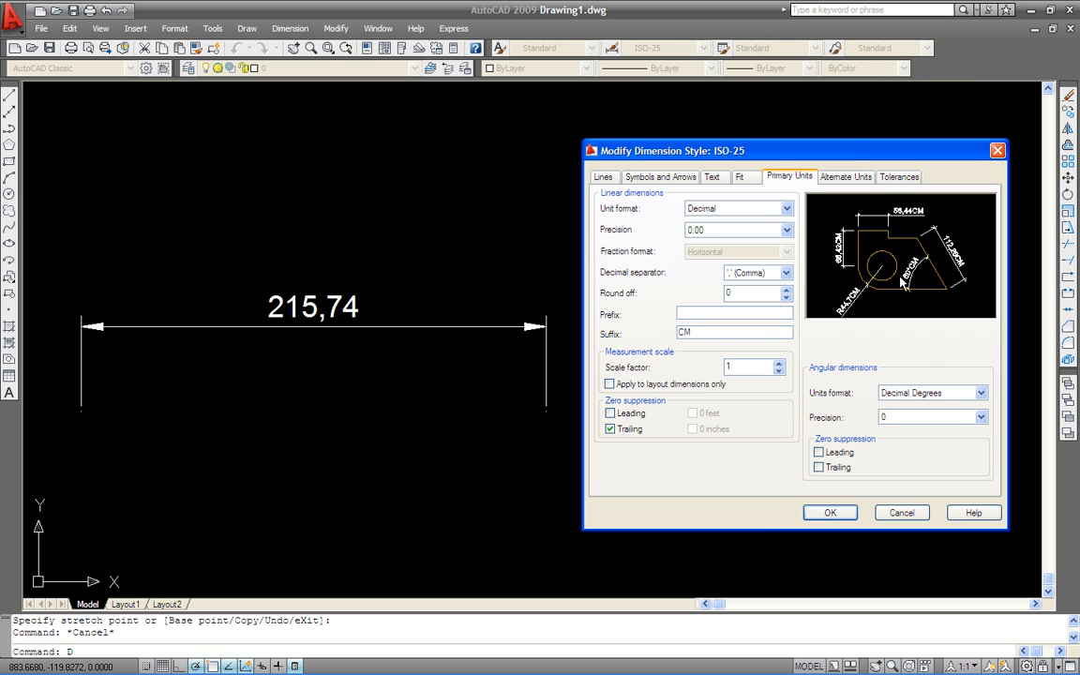
pyautogui.moveTo(706, 332); pyautogui.dragTo(636, 345)
pyautogui.press('BackSpace')
# Try a measurement scale factor of 10 and return it to 1, and toggle the linear trailing zero suppression off and on.
pyautogui.click(731, 365)
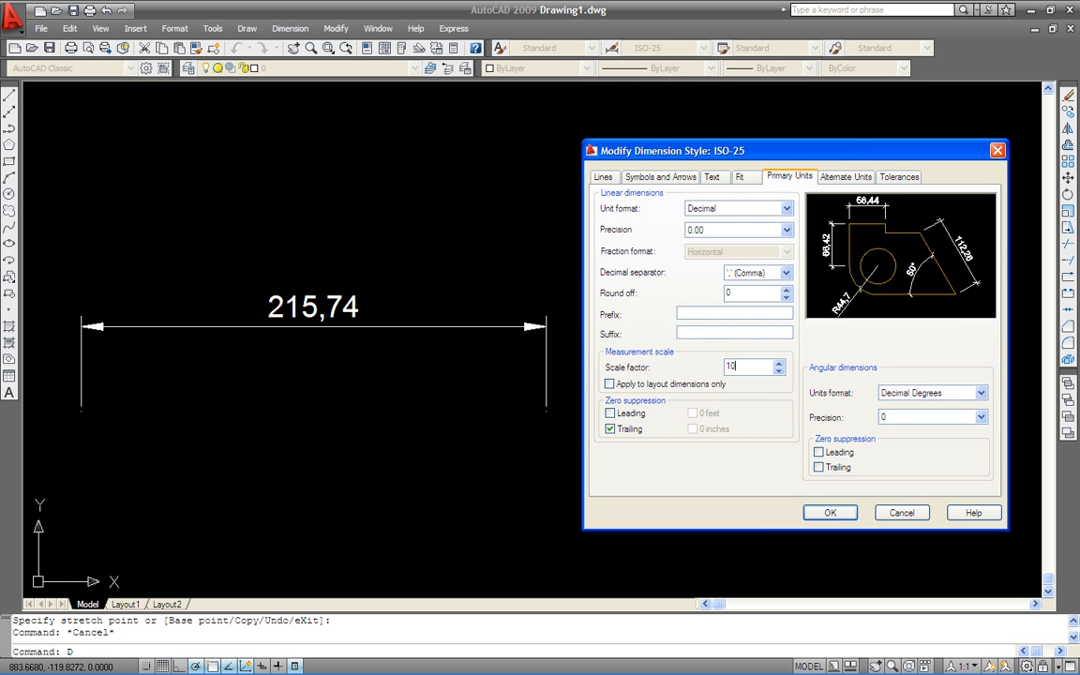
pyautogui.click(749, 331)
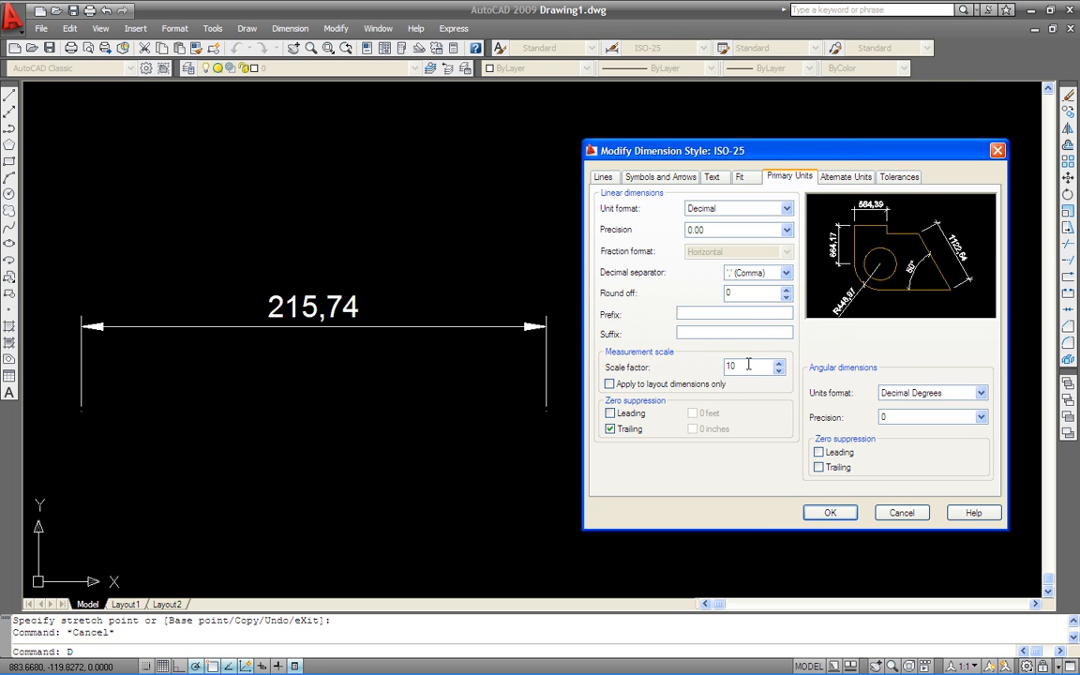
pyautogui.moveTo(745, 366); pyautogui.dragTo(710, 369)
pyautogui.write('1')
pyautogui.click(628, 430)
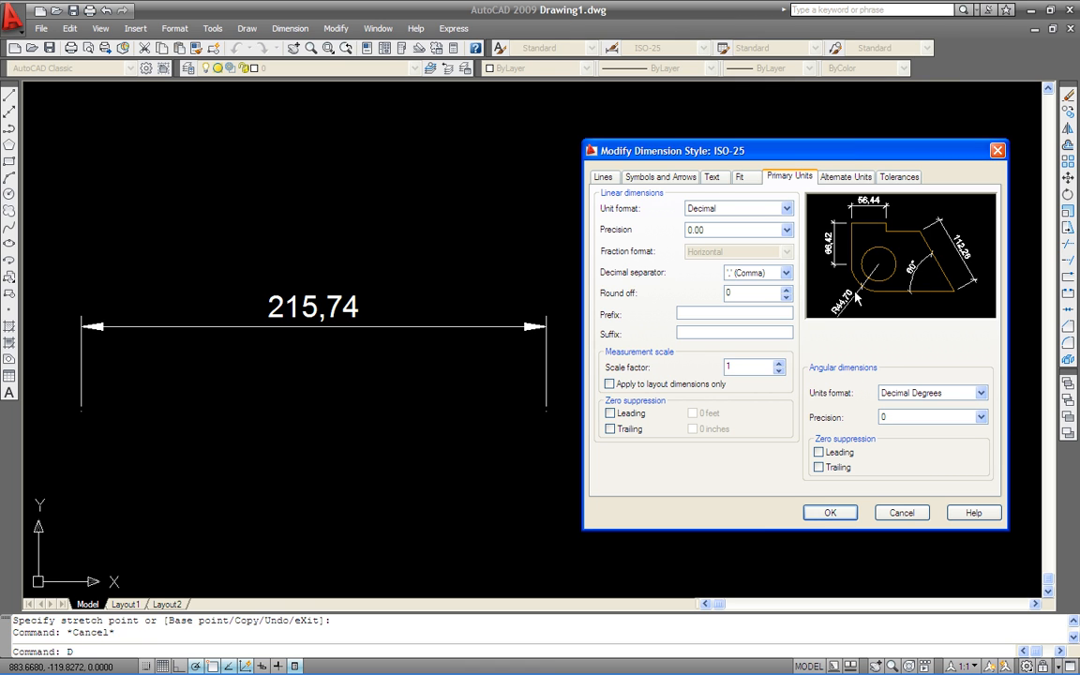
pyautogui.click(623, 428)
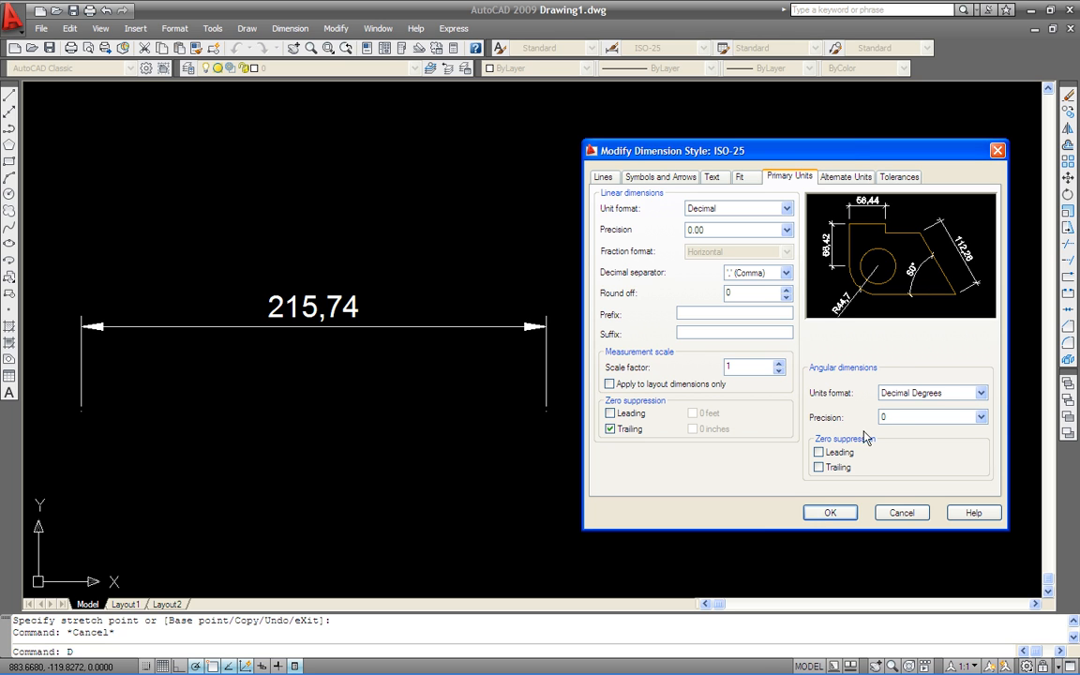
# Set the angular dimension precision to 0.00 and suppress trailing zeros for angular dimensions.
pyautogui.click(892, 417)
pyautogui.click(896, 453)
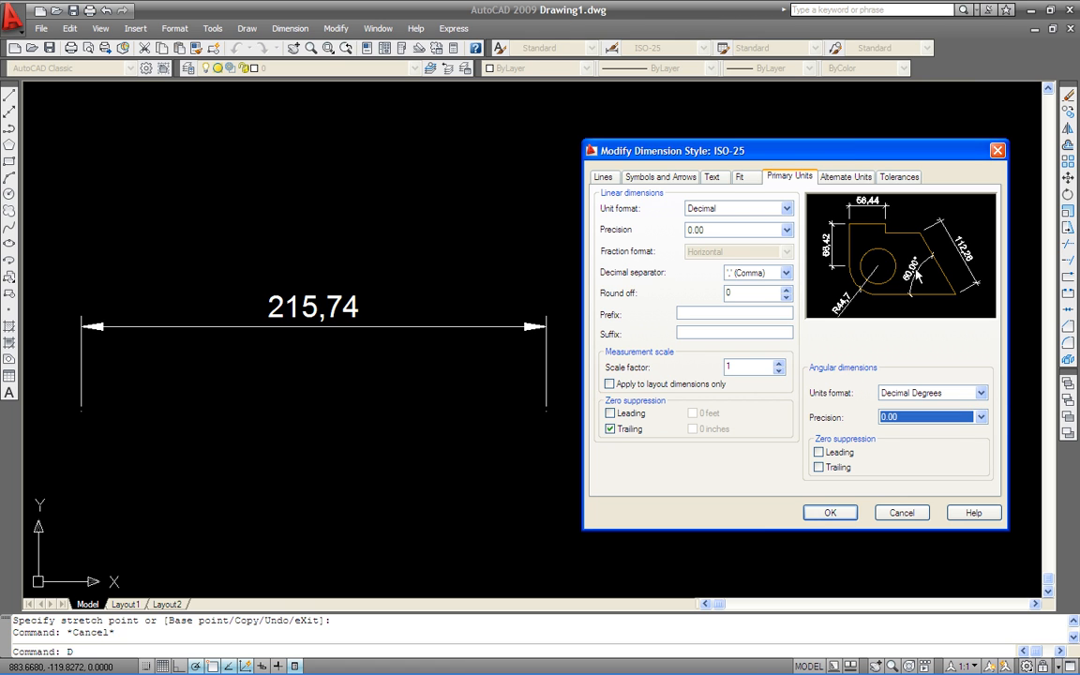
pyautogui.click(819, 467)
pyautogui.click(819, 467)
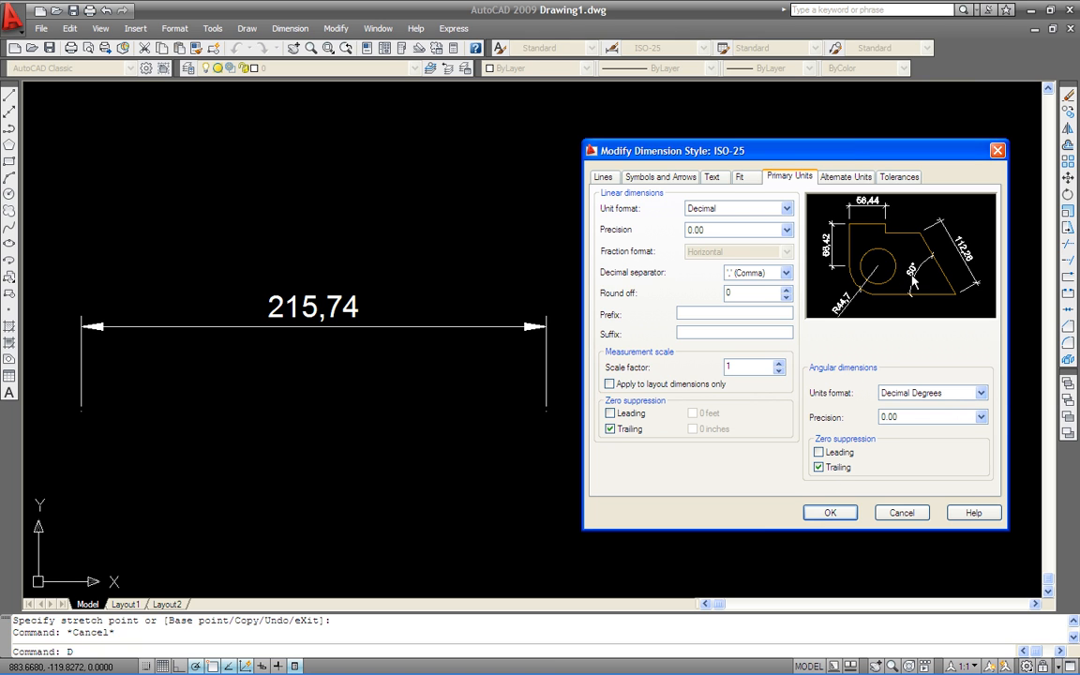
# Look over the alternate units and tolerance settings, and accept the changes to the ISO-25 style.
pyautogui.click(844, 176)
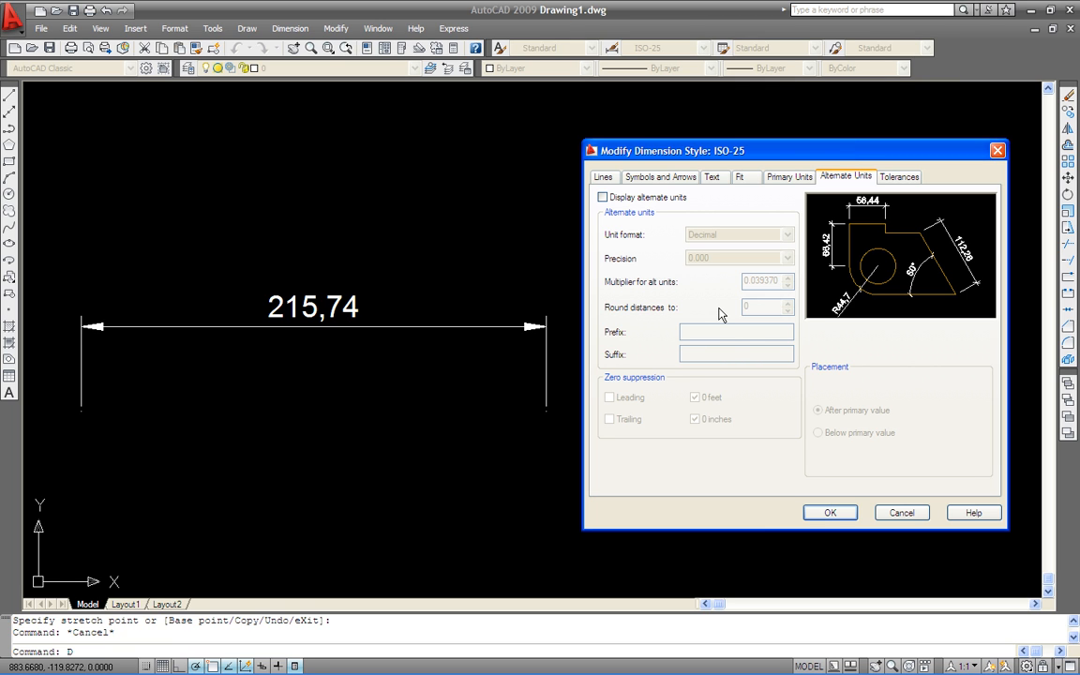
pyautogui.click(893, 180)
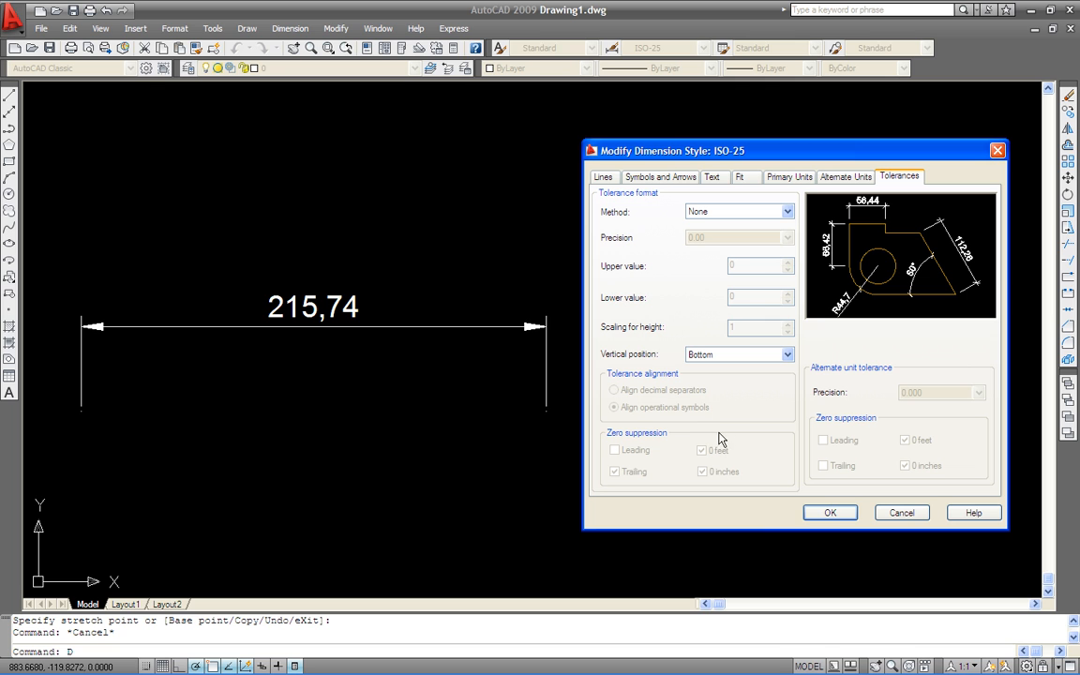
pyautogui.click(831, 514)
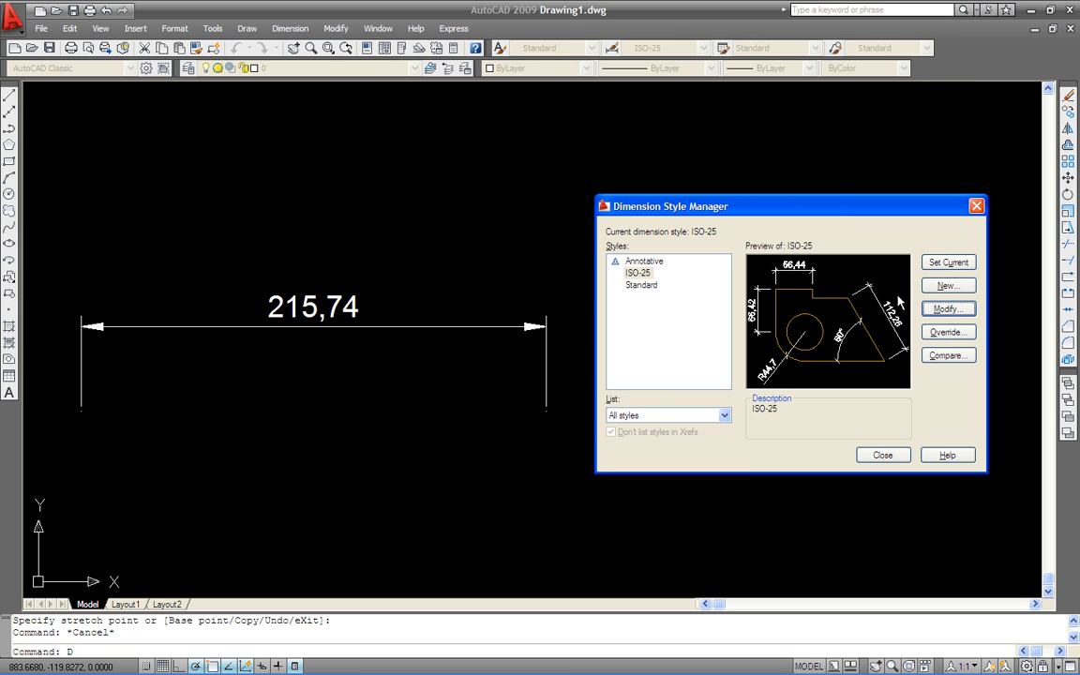
# Reopen the ISO-25 style to review its line settings, and leave it without changing anything.
pyautogui.click(945, 309)
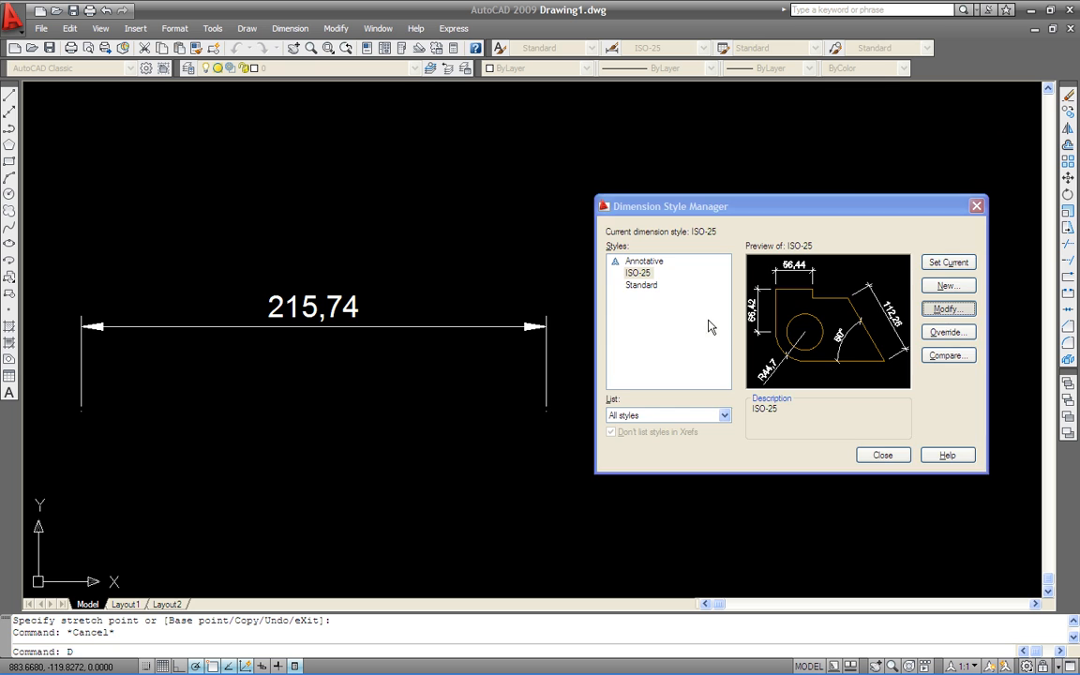
pyautogui.click(602, 177)
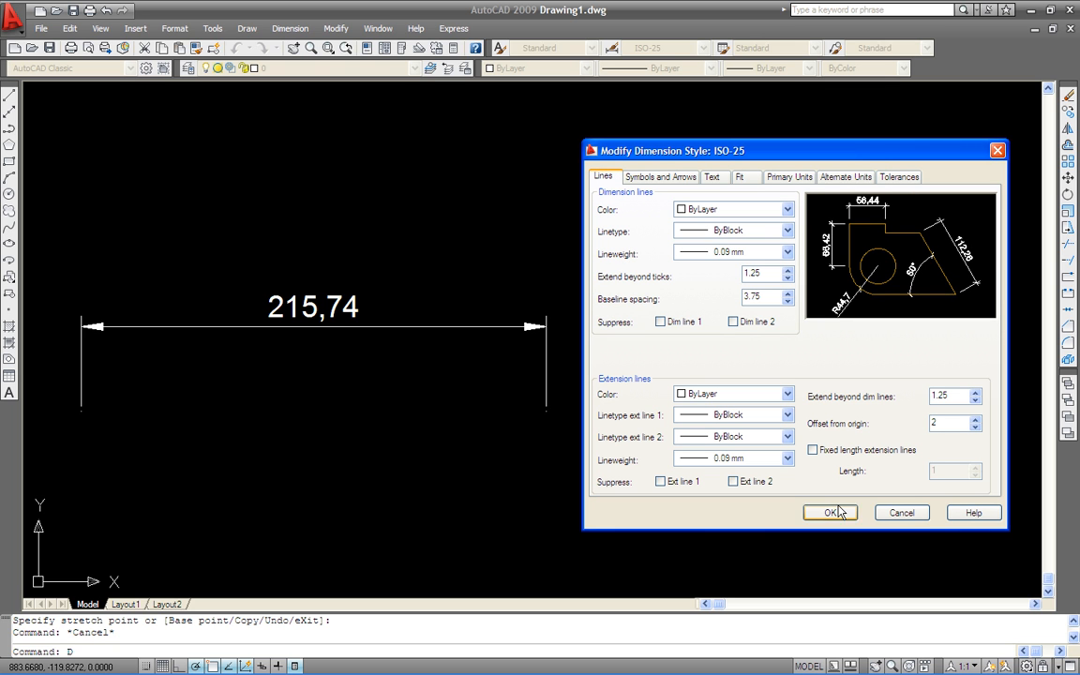
pyautogui.click(897, 515)
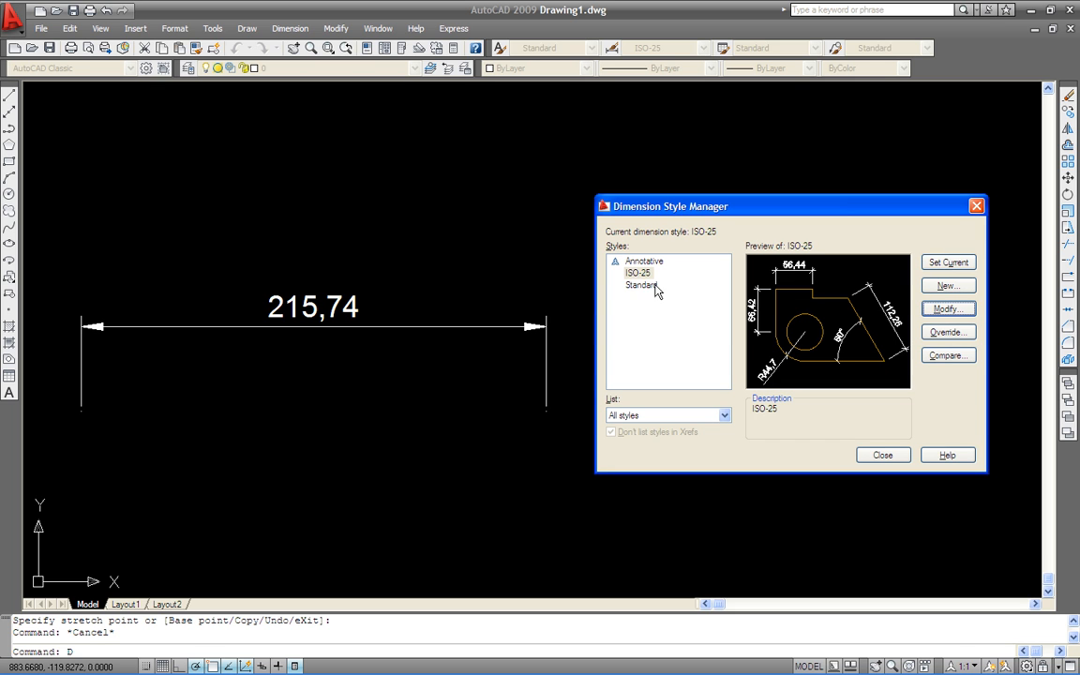
# Rename the ISO-25 dimension style to STYLE1, set it as the current style, and close the style manager.
pyautogui.rightClick(637, 273)
pyautogui.click(661, 293)
pyautogui.write('STYLE1')
pyautogui.press('Return')
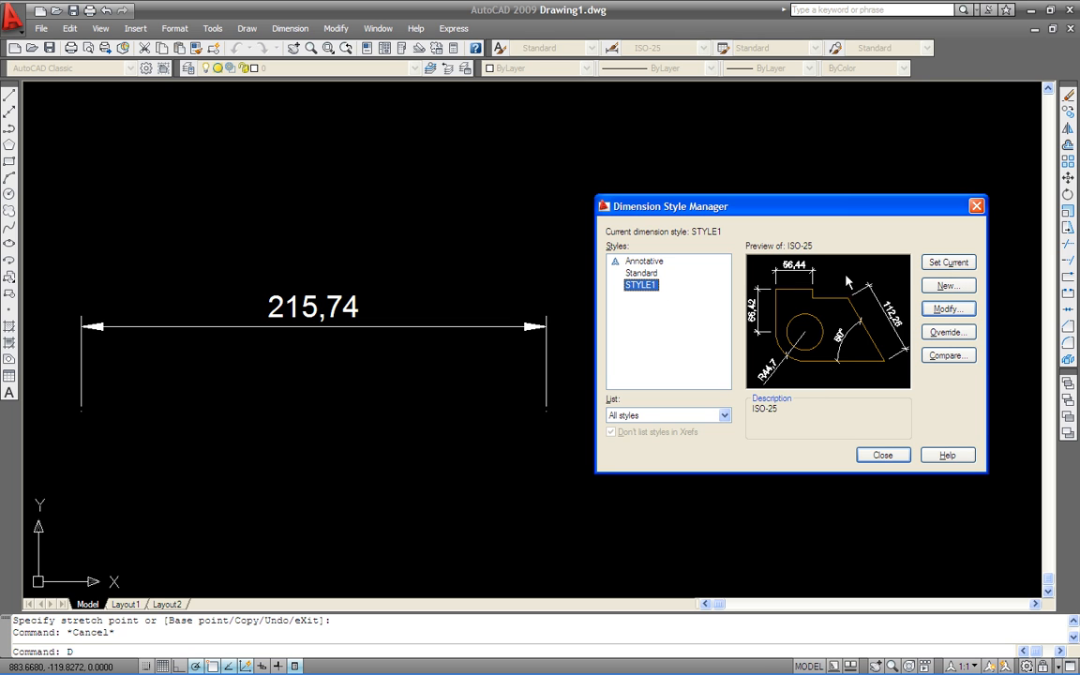
pyautogui.click(950, 265)
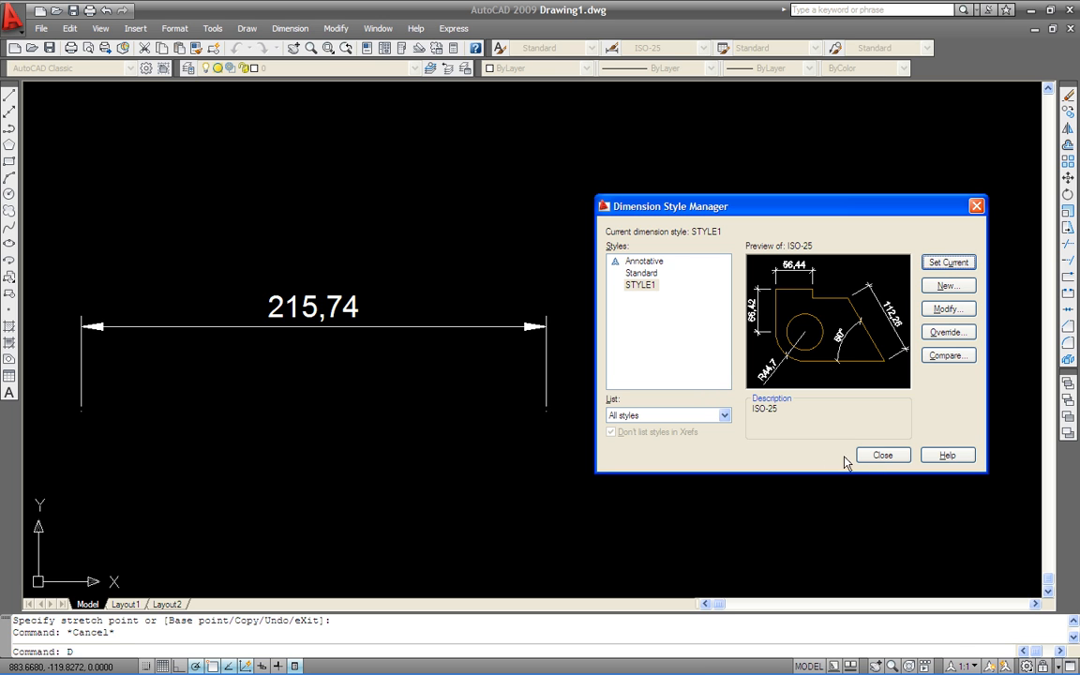
pyautogui.click(881, 456)
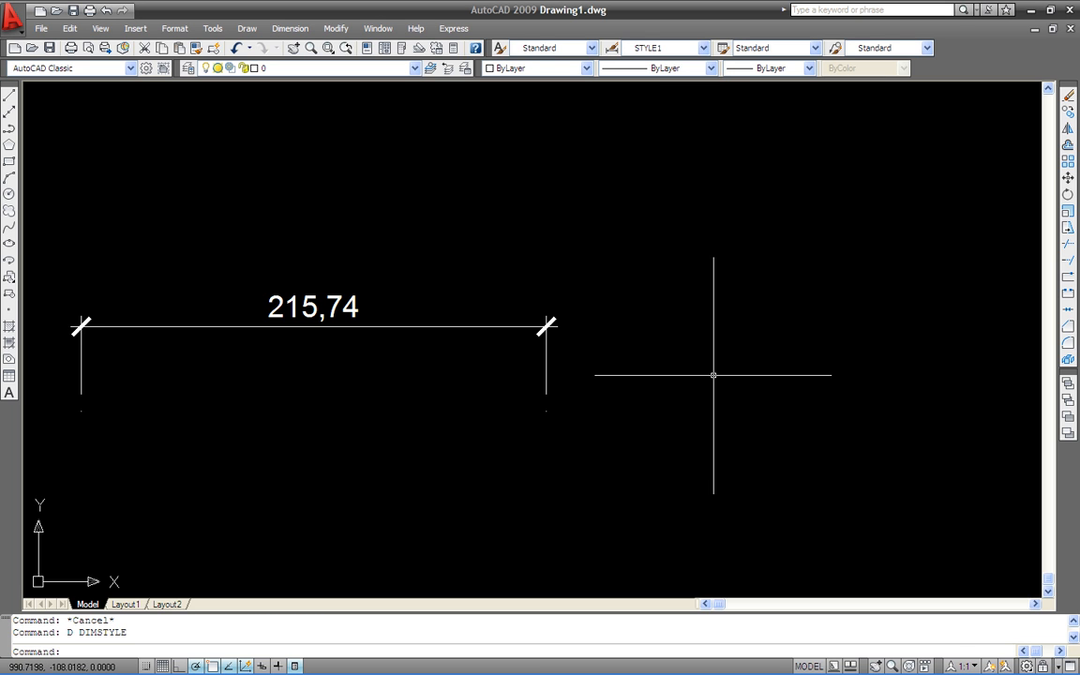
pyautogui.moveTo(486, 445); pyautogui.dragTo(563, 450, button='middle')
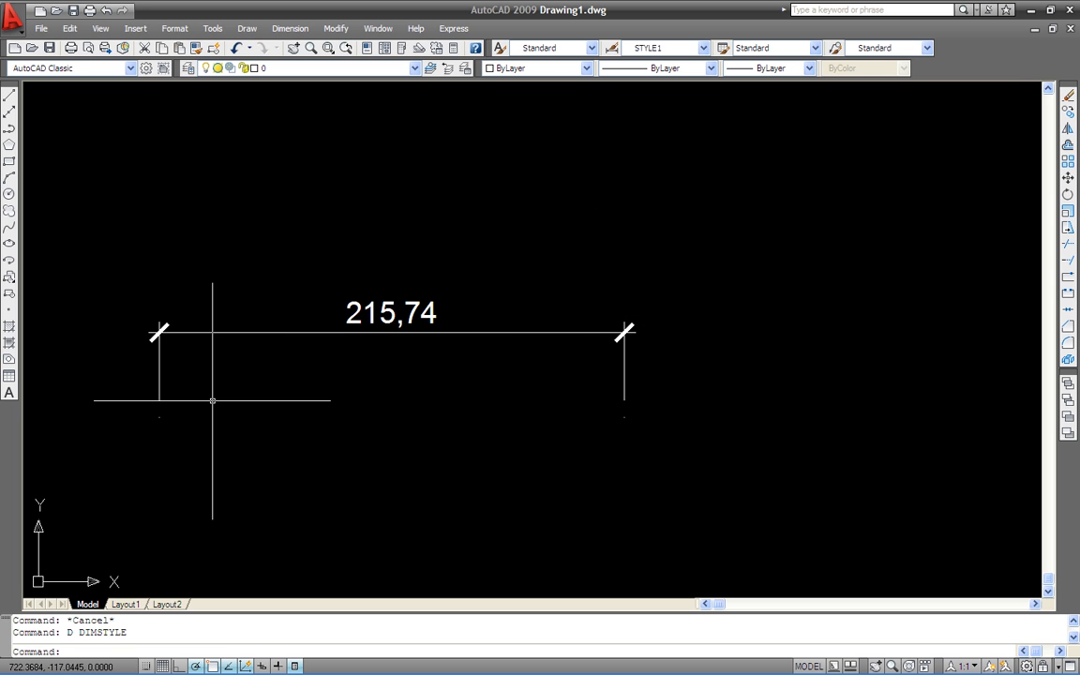
pyautogui.scroll(-4, 212, 401)
pyautogui.moveTo(212, 401); pyautogui.dragTo(231, 502, button='middle')
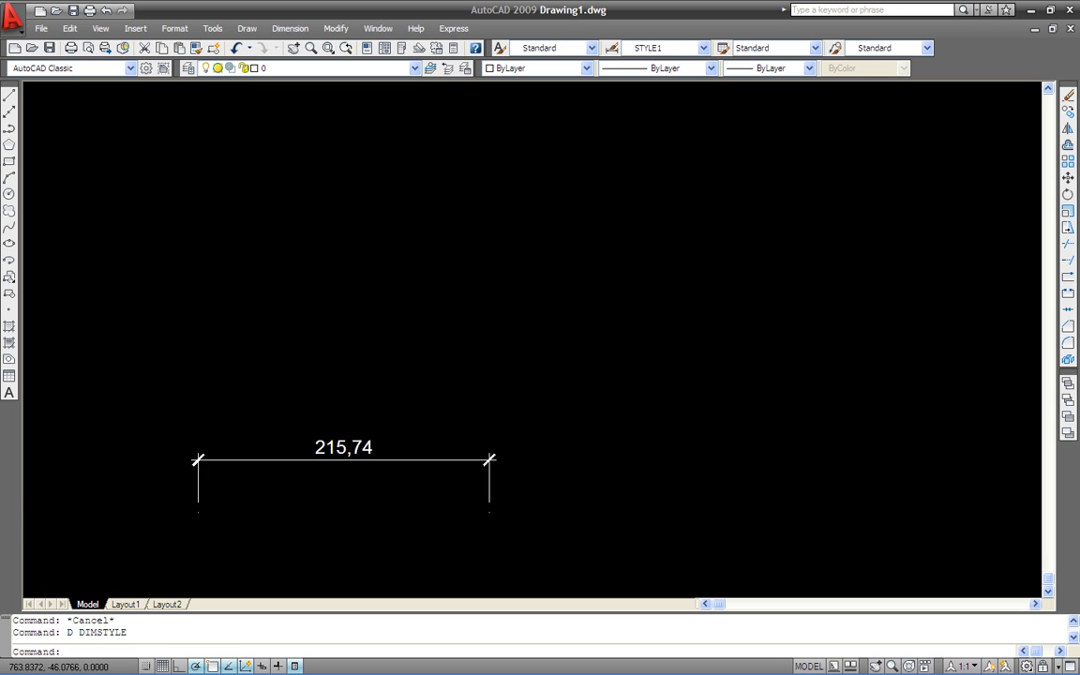
pyautogui.scroll(3, 288, 407)
pyautogui.scroll(-4, 288, 407)
pyautogui.scroll(4, 288, 407)
pyautogui.moveTo(288, 407); pyautogui.dragTo(288, 373, button='middle')
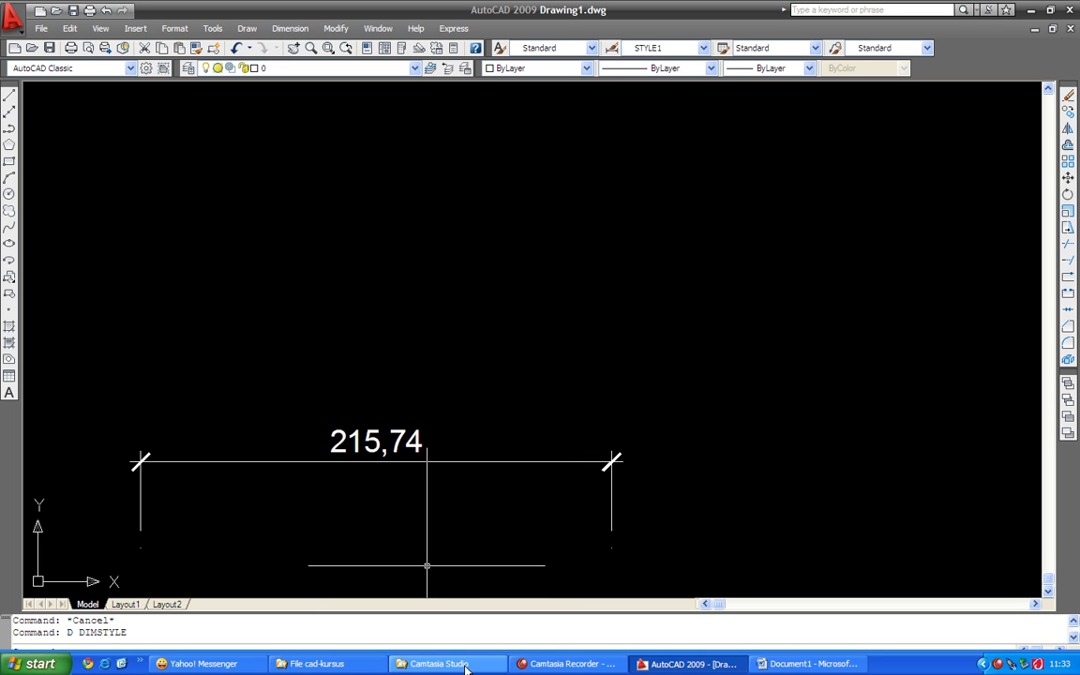
# Open the drawing Latihan 2 dimensi-1 from the File cad-kursus folder in Windows Explorer, and minimize the folder window.
pyautogui.click(311, 664)
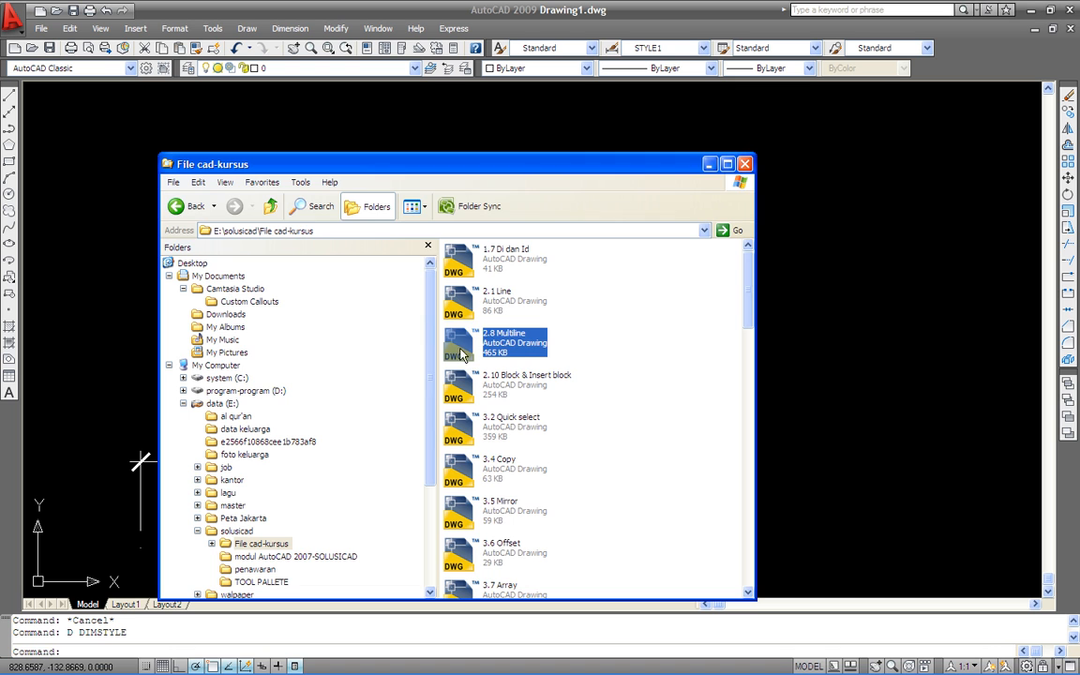
pyautogui.moveTo(748, 286); pyautogui.dragTo(753, 562)
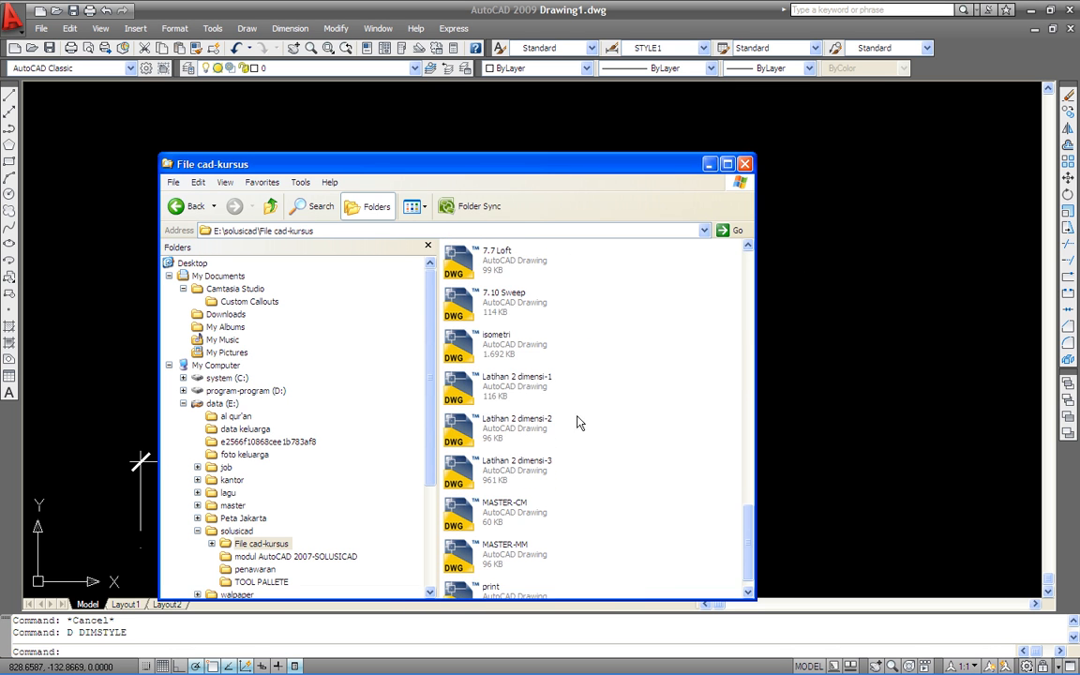
pyautogui.doubleClick(512, 387)
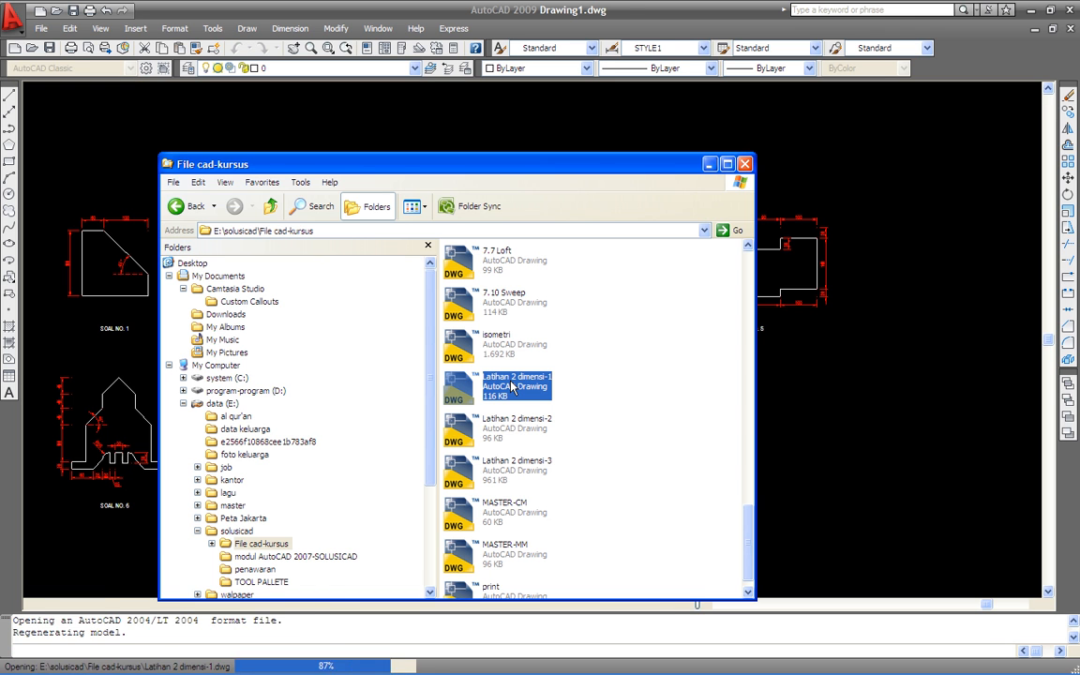
pyautogui.click(711, 165)
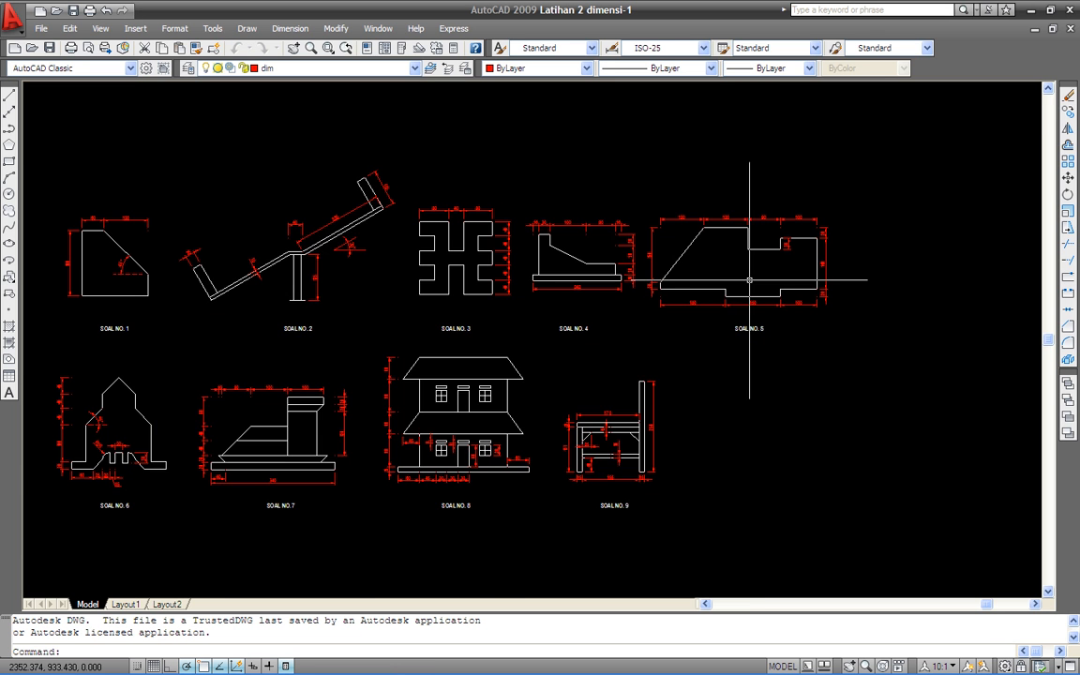
# Copy the polyline outline of the SOAL NO. 5 exercise to the clipboard, without its dimensions.
pyautogui.scroll(3, 788, 257)
pyautogui.moveTo(788, 257)
pyautogui.mouseDown(button='middle')
pyautogui.moveTo(709, 281)
pyautogui.moveTo(689, 368)
pyautogui.mouseUp(button='middle')
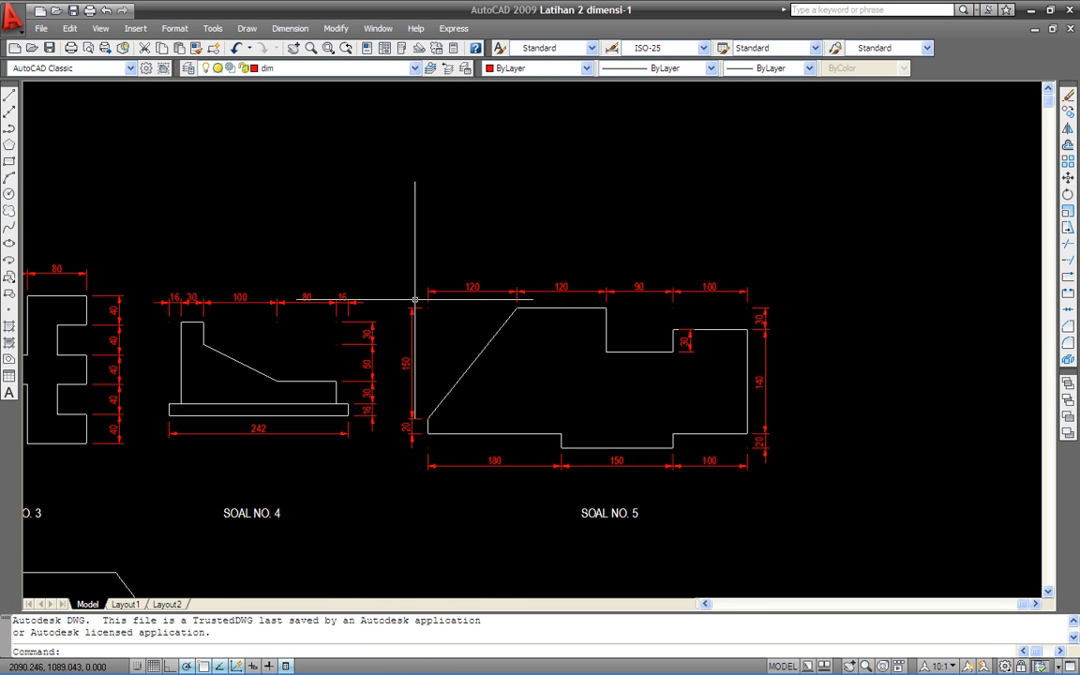
pyautogui.click(511, 354)
pyautogui.click(470, 330)
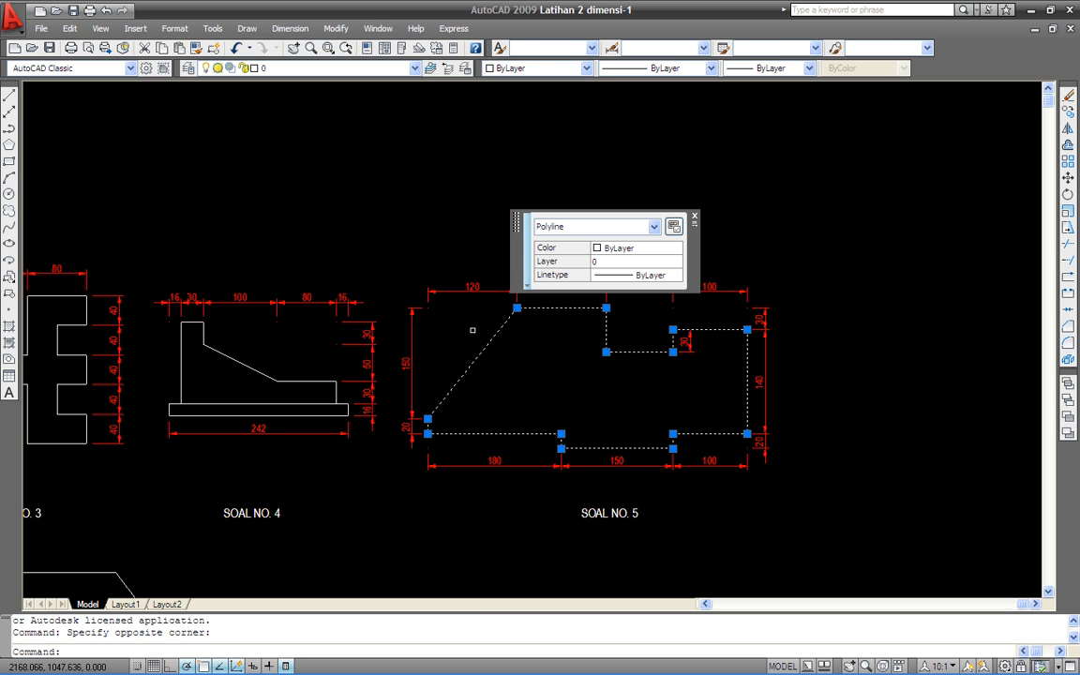
pyautogui.hotkey('ctrl', 'c')
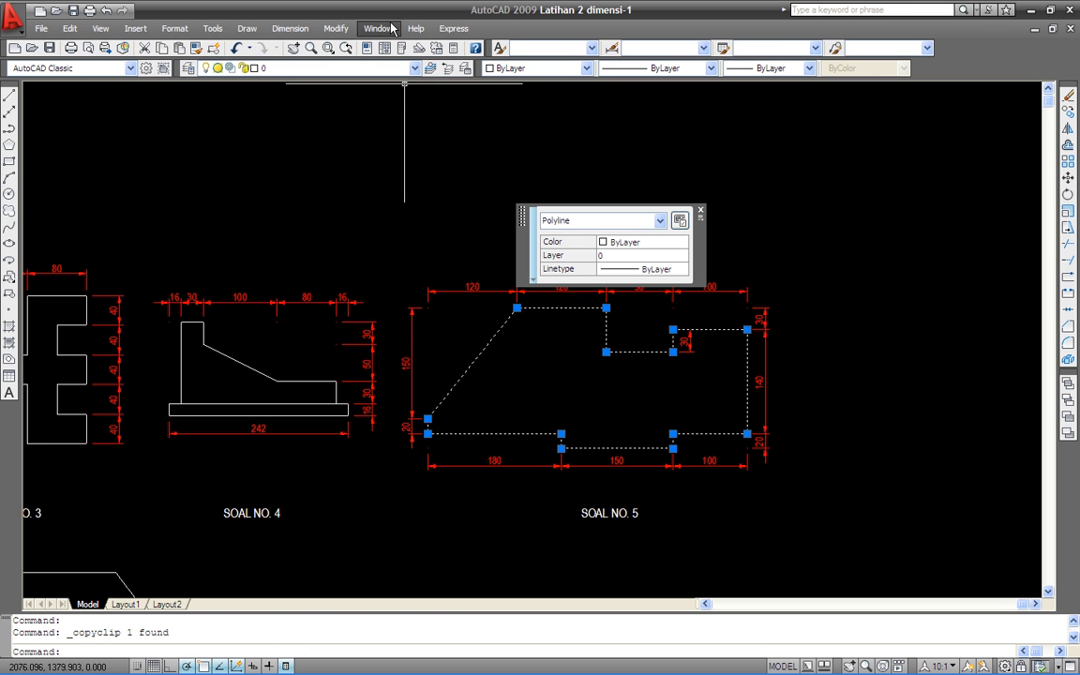
# Switch to Drawing1.dwg and paste the copied outline into the empty area to the right of the existing dimension.
pyautogui.click(390, 29)
pyautogui.click(405, 175)
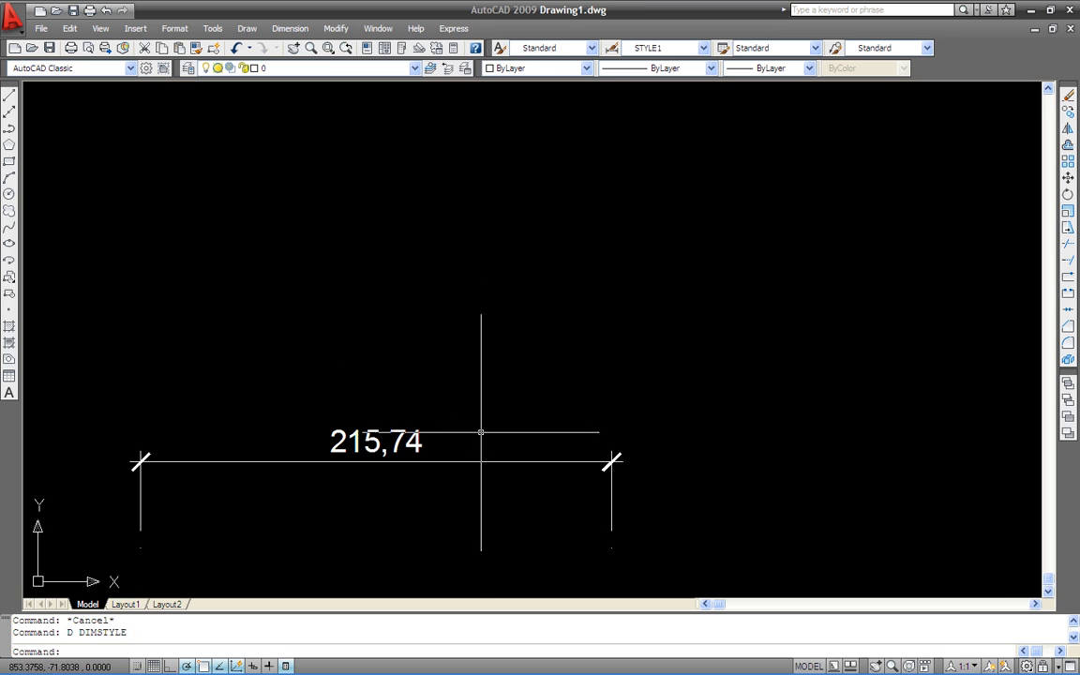
pyautogui.scroll(-3, 494, 368)
pyautogui.moveTo(492, 402); pyautogui.dragTo(320, 426, button='middle')
pyautogui.hotkey('ctrl', 'v')
pyautogui.click(439, 451)
pyautogui.scroll(2, 625, 373)
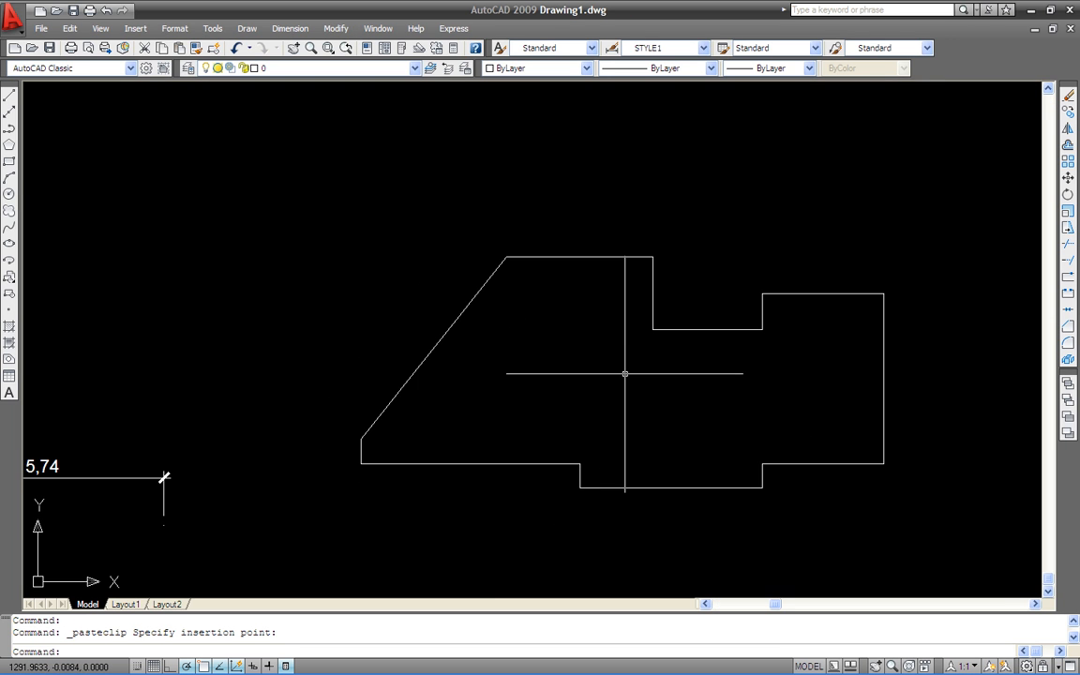
# Explode the pasted polyline outline into separate lines.
pyautogui.click(521, 358)
pyautogui.click(434, 307)
pyautogui.write('x')
pyautogui.press('Return')
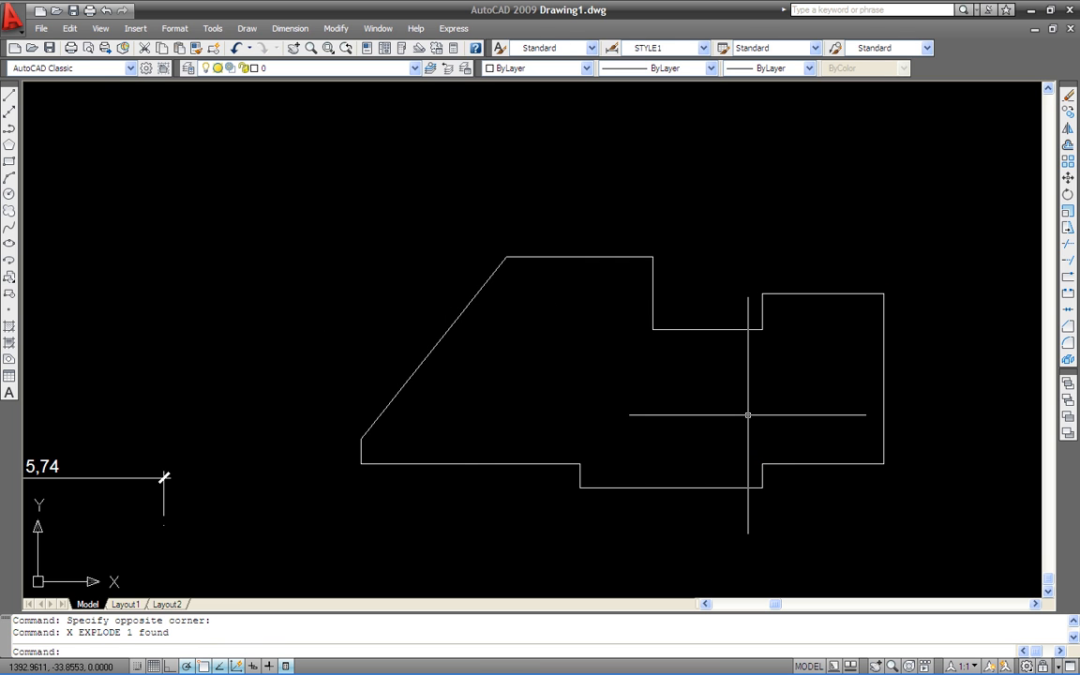
# Fillet the outline's lower-right corner with a radius of 50.
pyautogui.write('f')
pyautogui.press('Return')
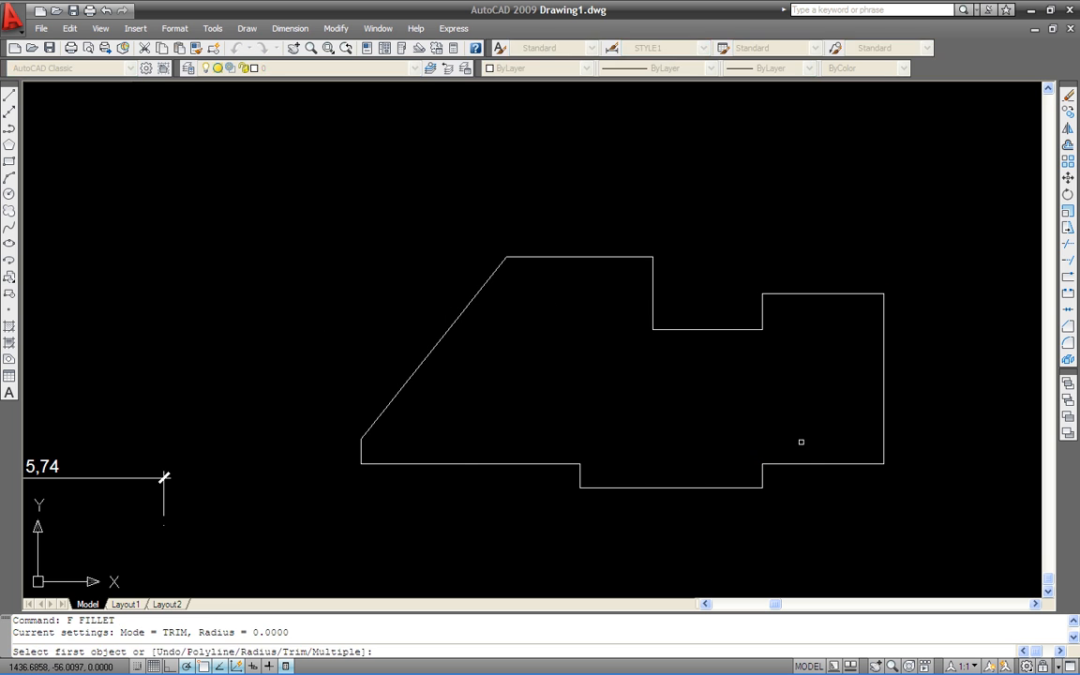
pyautogui.write('r')
pyautogui.press('Return')
pyautogui.write('50')
pyautogui.press('Return')
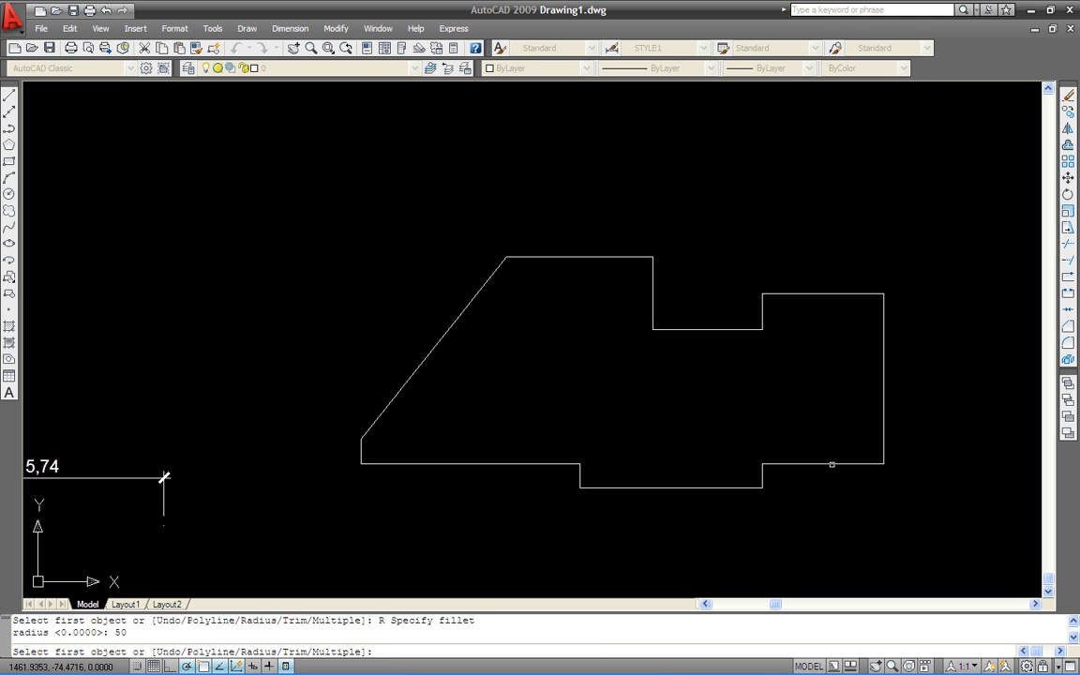
pyautogui.click(847, 463)
pyautogui.click(886, 423)
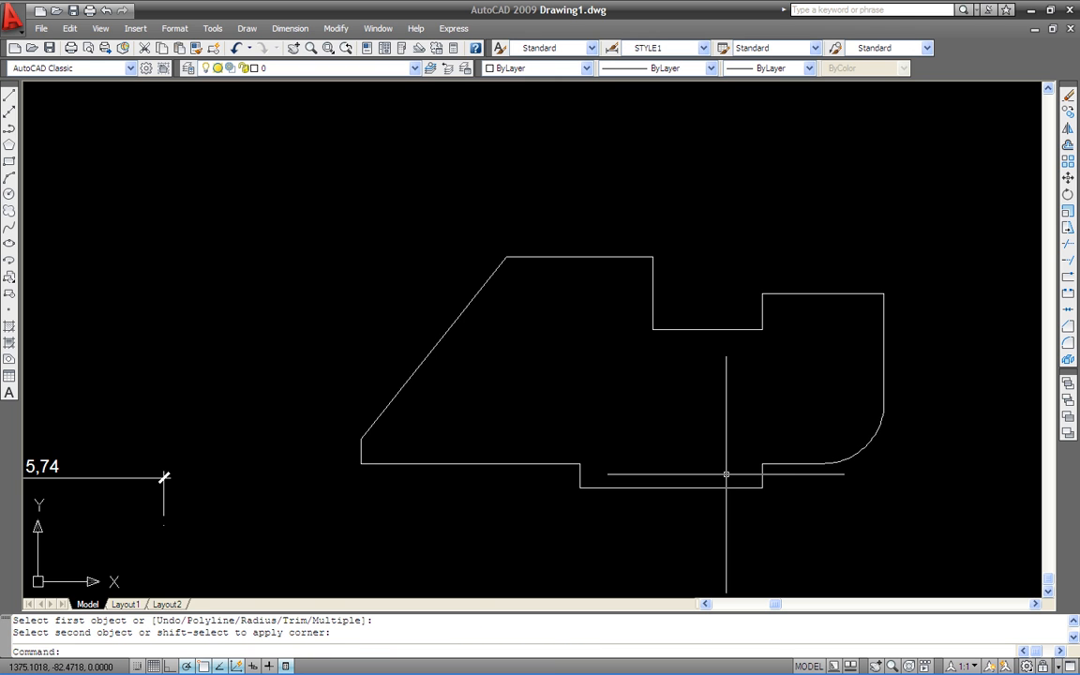
pyautogui.moveTo(530, 446); pyautogui.dragTo(518, 393, button='middle')
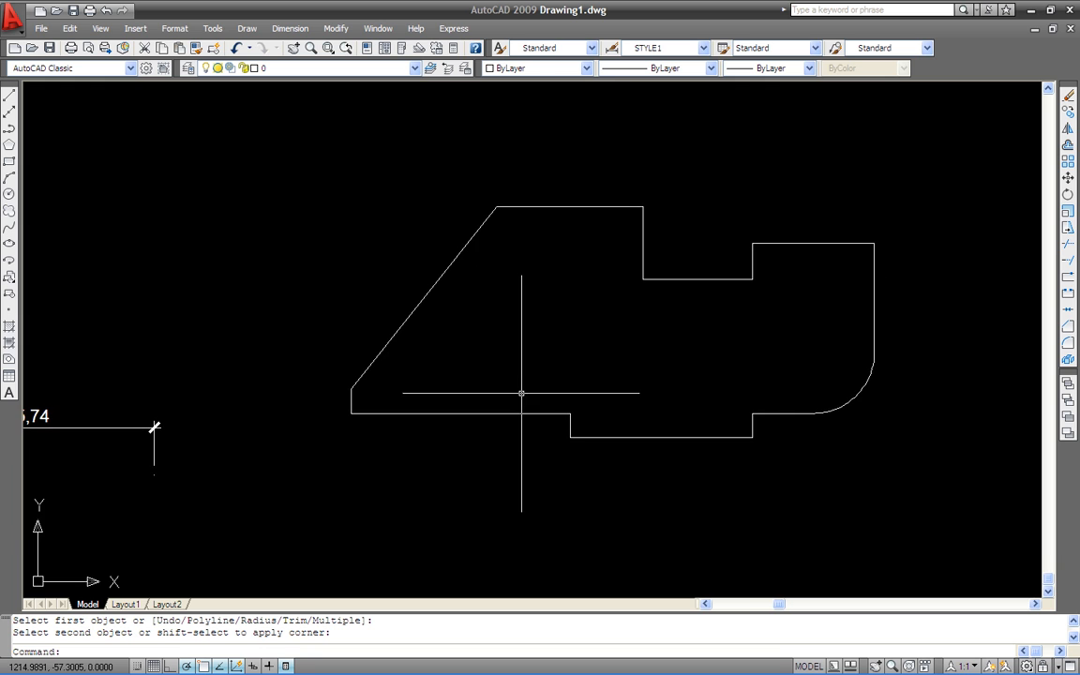
# Check that STYLE1 is the current dimension style, both in the style list and in the Dimension Style Manager.
pyautogui.scroll(2, 466, 434)
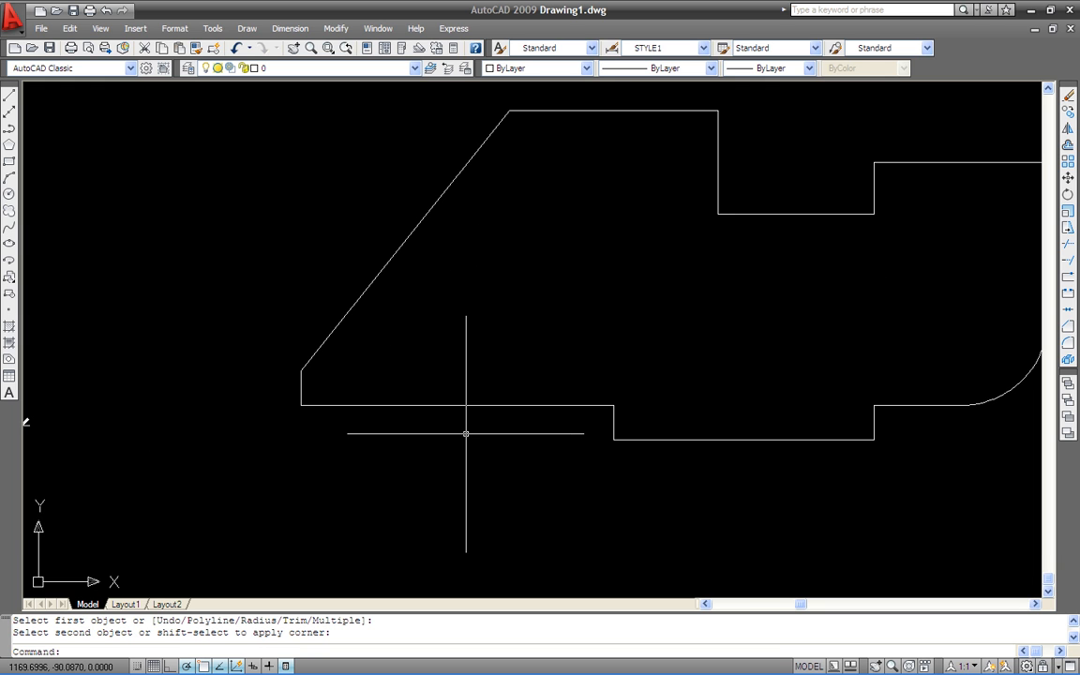
pyautogui.click(660, 49)
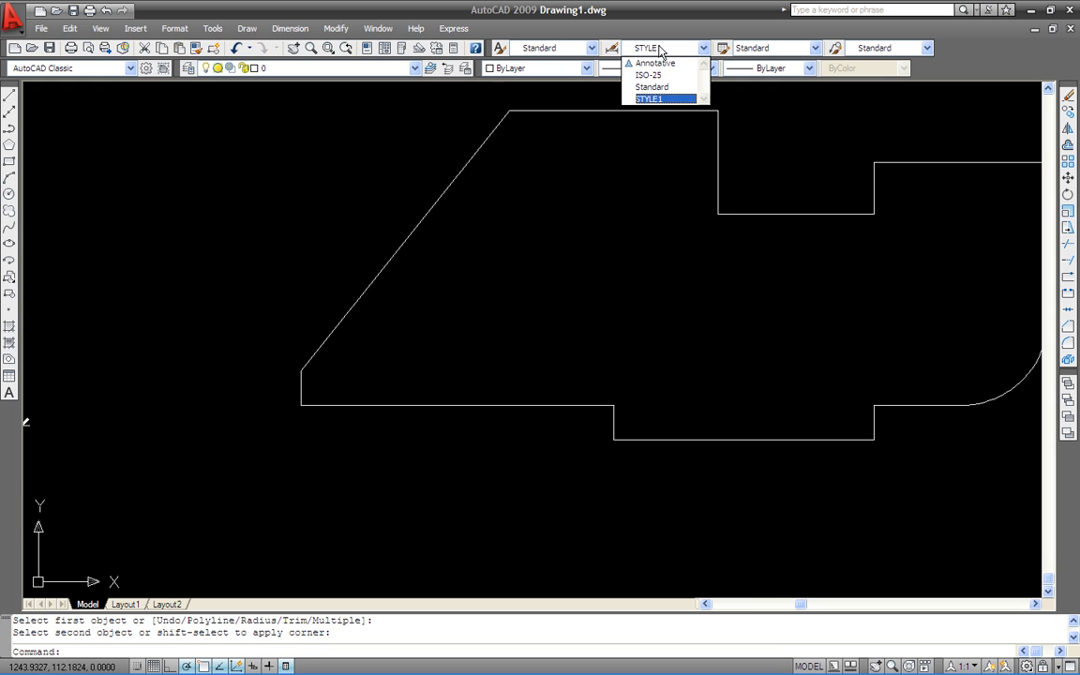
pyautogui.click(668, 99)
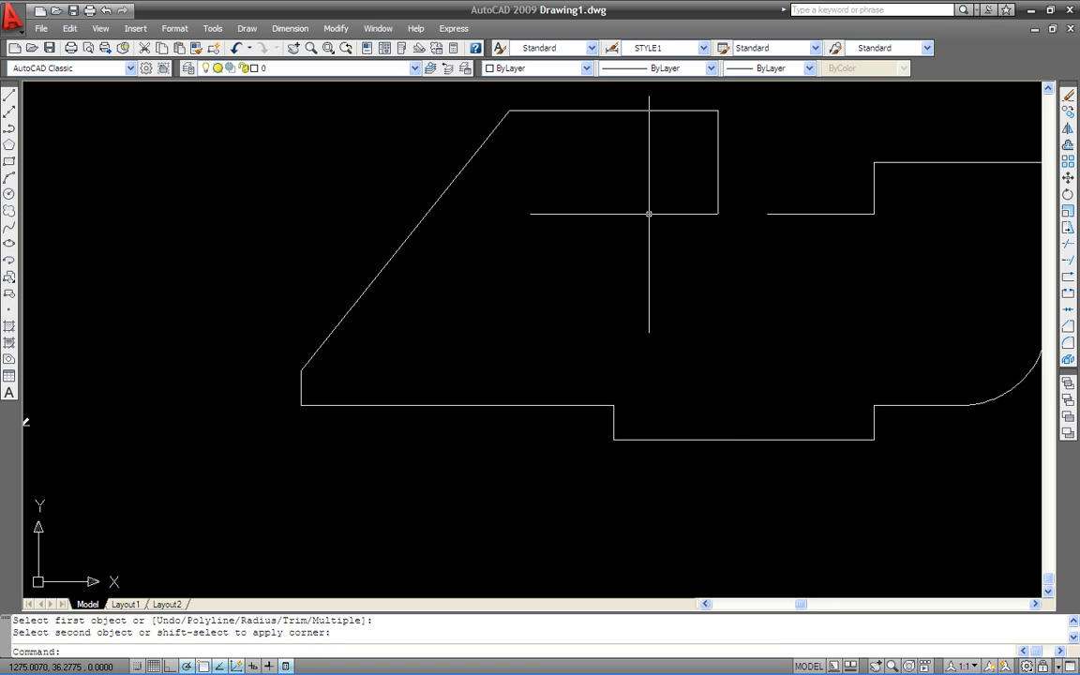
pyautogui.write('D')
pyautogui.press('Return')
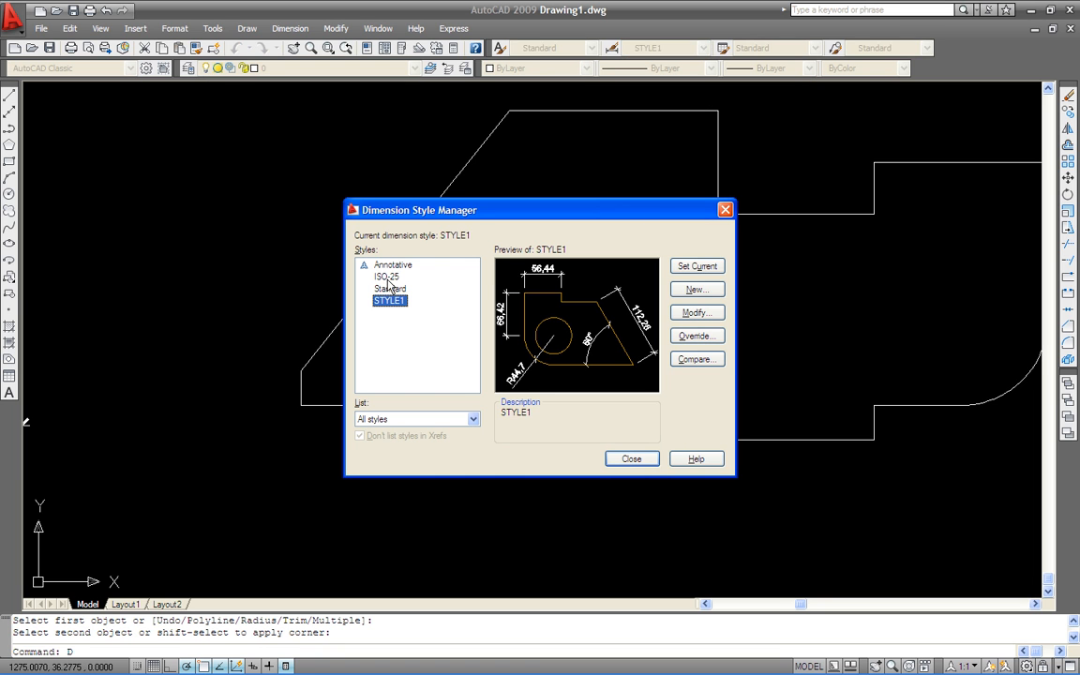
pyautogui.click(629, 461)
pyautogui.moveTo(523, 356); pyautogui.dragTo(427, 348, button='middle')
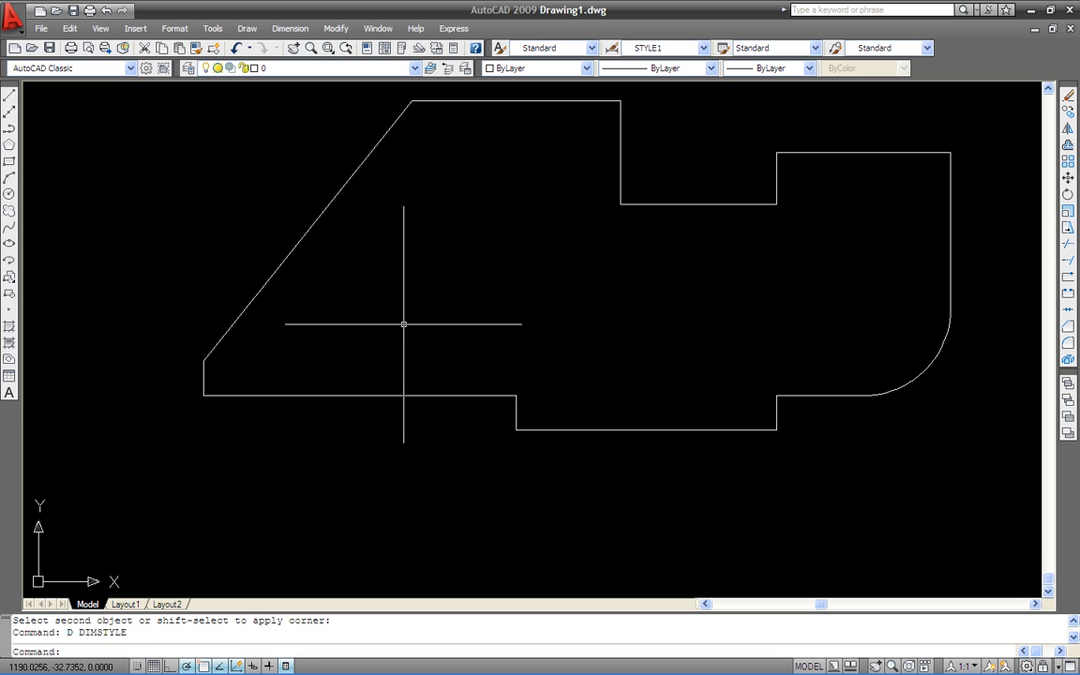
# Set the red dim layer as the current layer and close the layer manager.
pyautogui.press('Return')
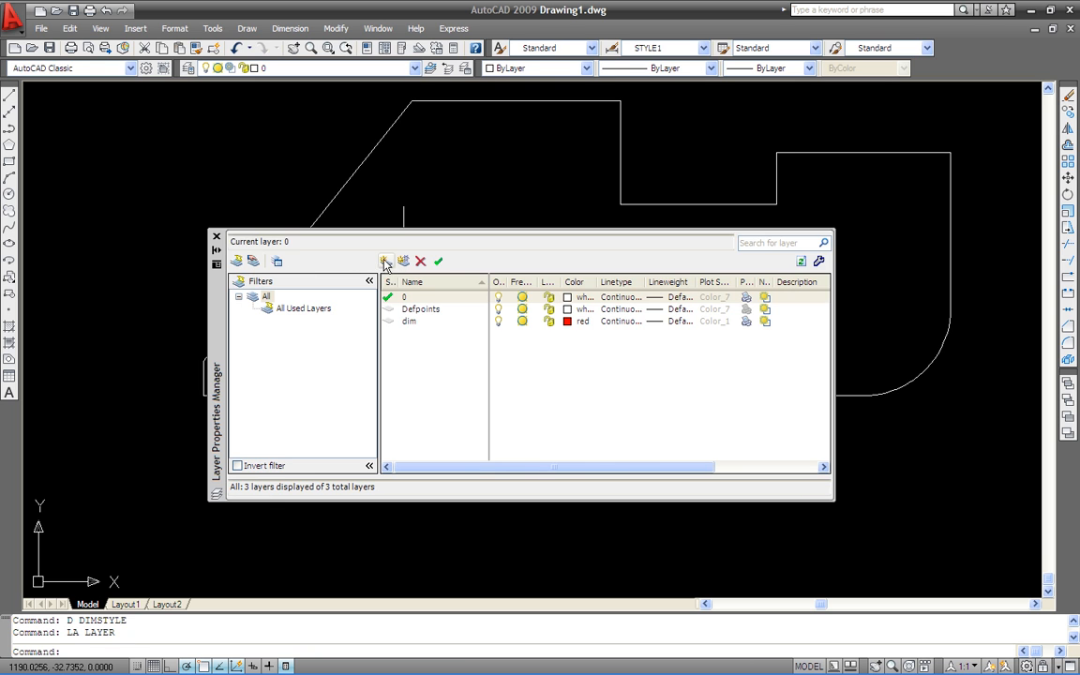
pyautogui.click(410, 322)
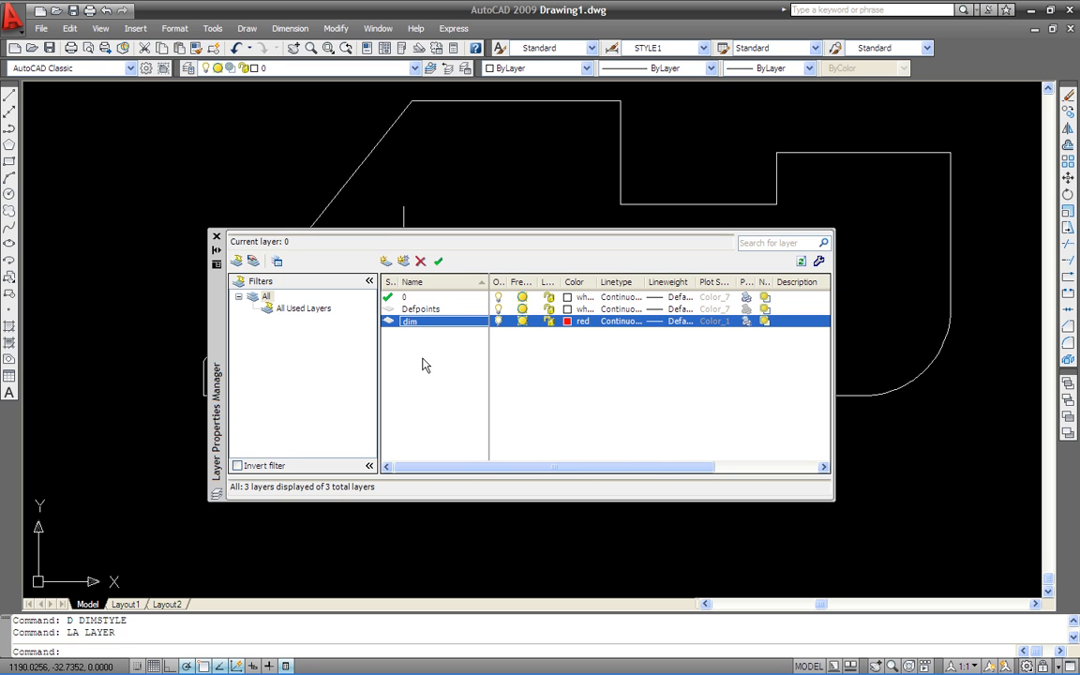
pyautogui.doubleClick(388, 320)
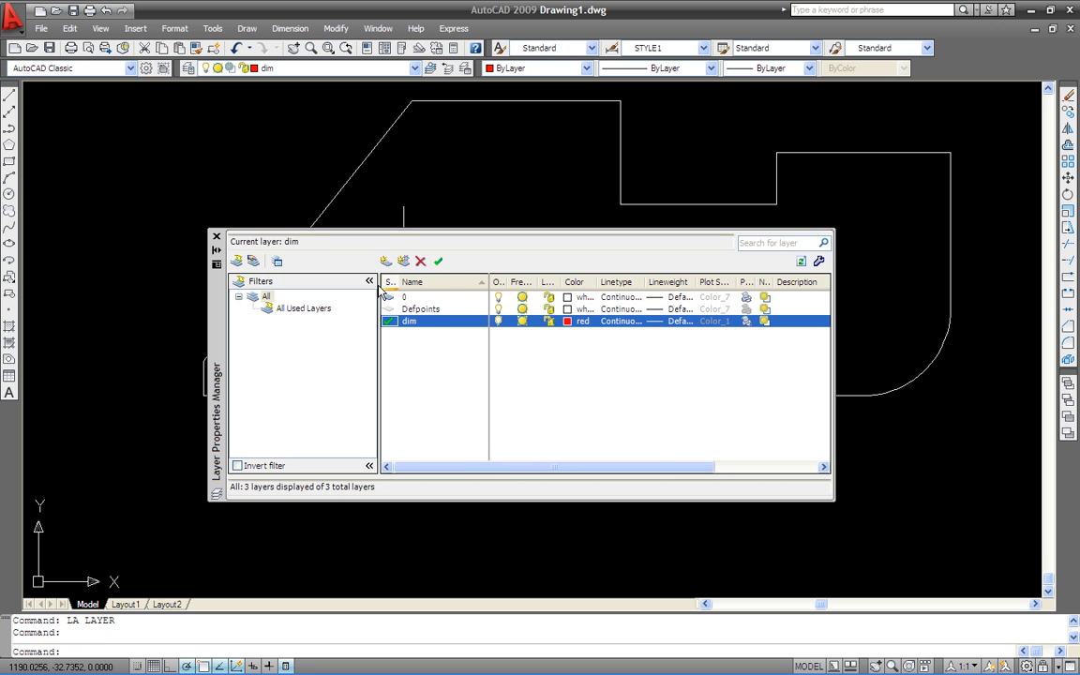
pyautogui.click(216, 236)
# Add a horizontal linear dimension beneath the outline's long lower-left edge.
pyautogui.write('DLI')
pyautogui.press('Return')
pyautogui.click(205, 394)
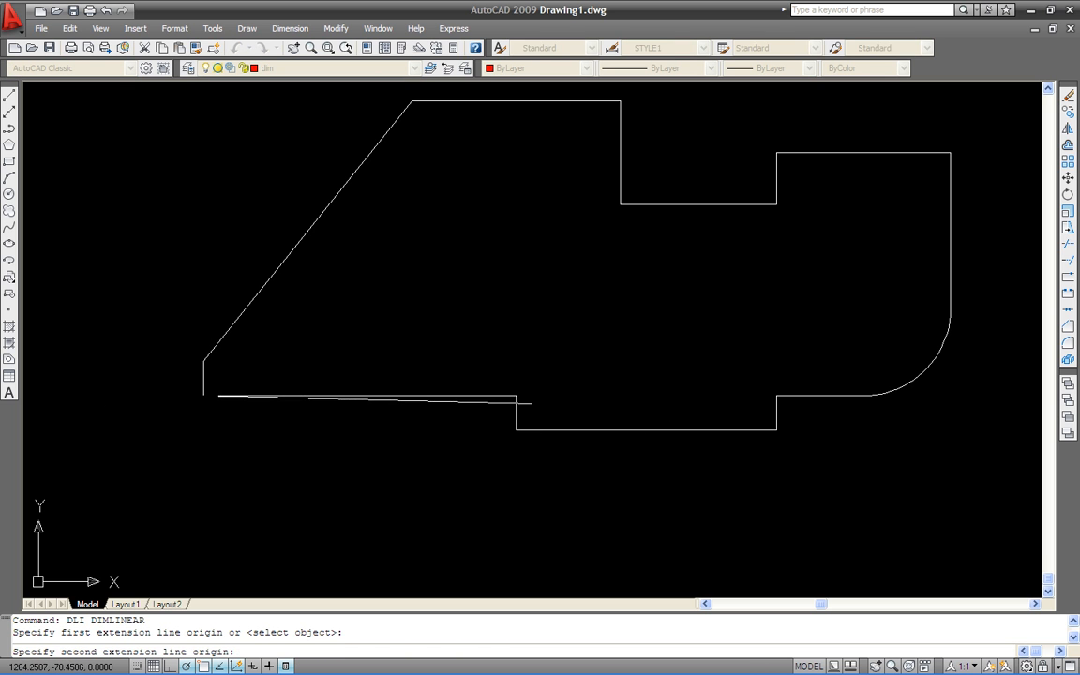
pyautogui.click(515, 395)
pyautogui.click(463, 470)
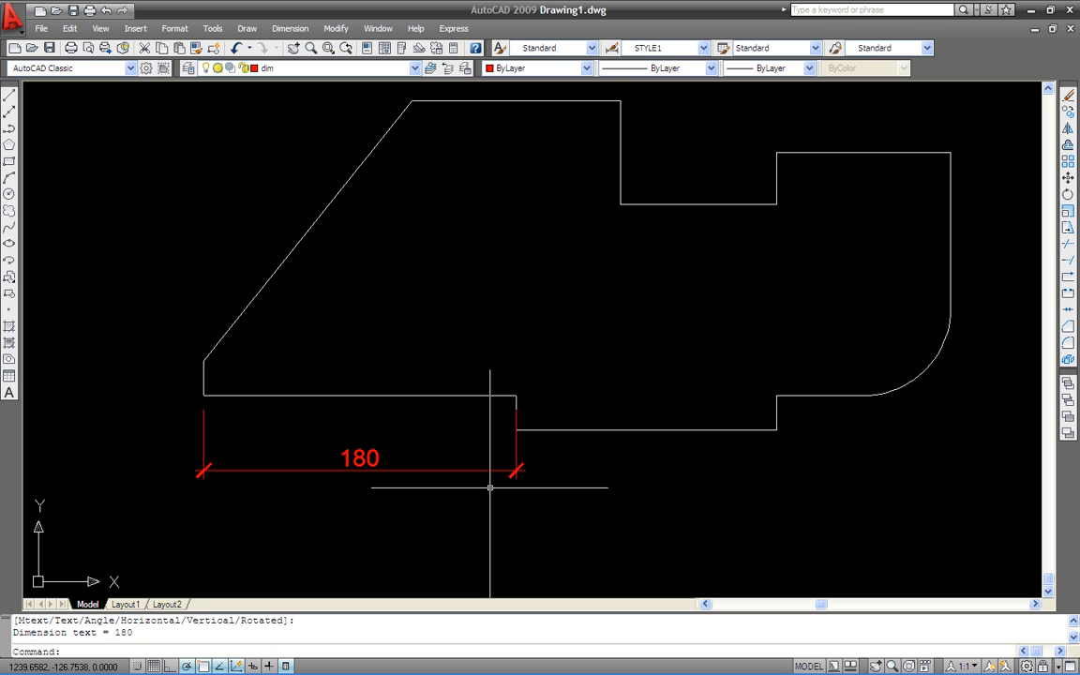
# Display the Dimension toolbar in the workspace.
pyautogui.rightClick(322, 51)
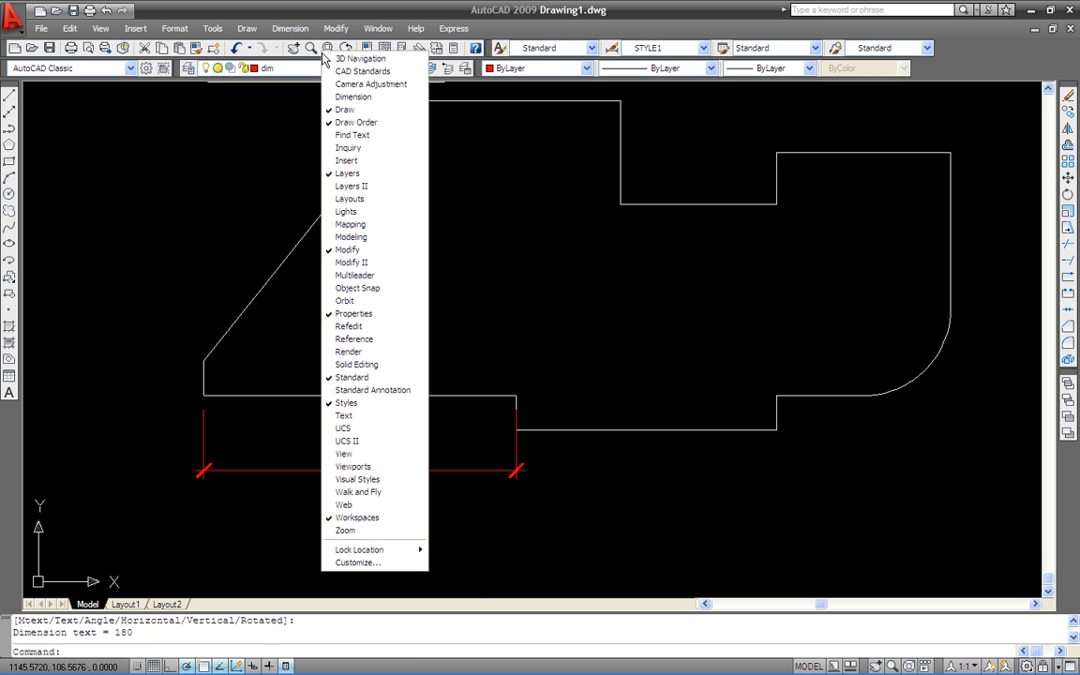
pyautogui.click(356, 98)
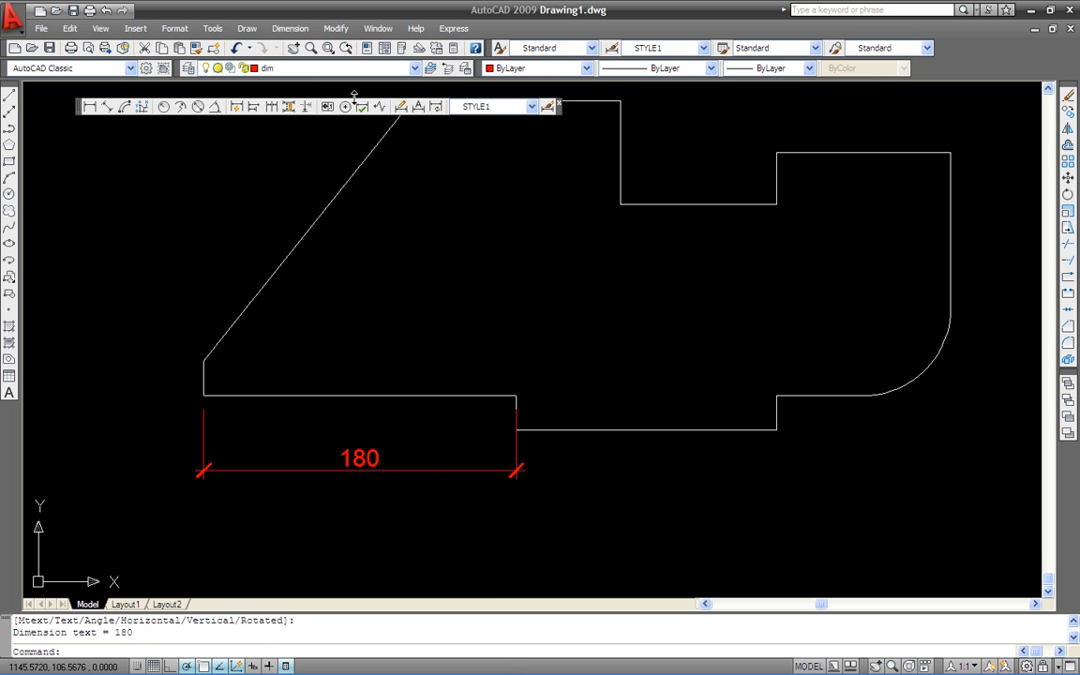
# Erase the linear dimension beneath the lower-left edge.
pyautogui.click(385, 469)
pyautogui.write('e')
pyautogui.press('Return')
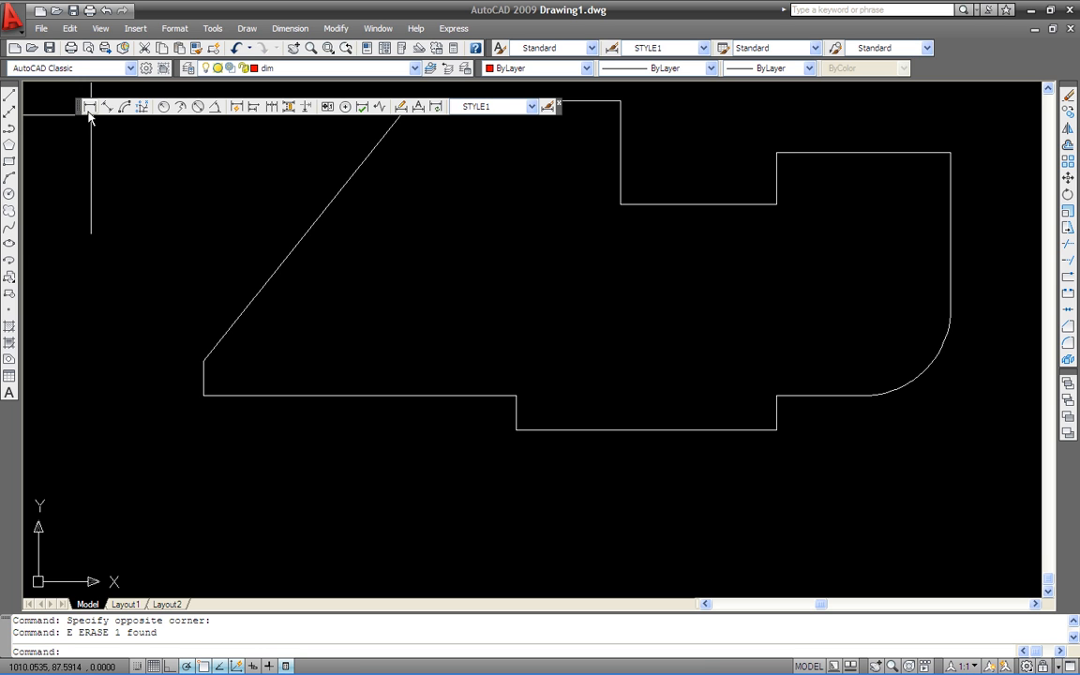
# Dimension the long lower-left edge of the outline with a linear dimension placed below it.
pyautogui.write('d')
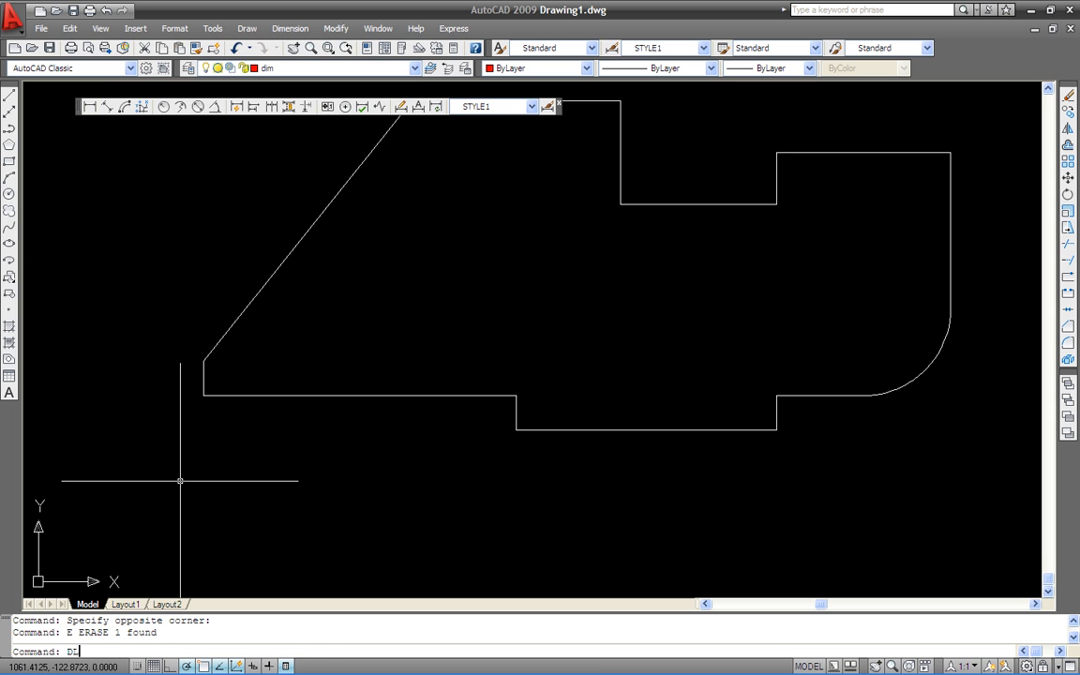
pyautogui.write('li')
pyautogui.press('Return')
pyautogui.click(208, 396)
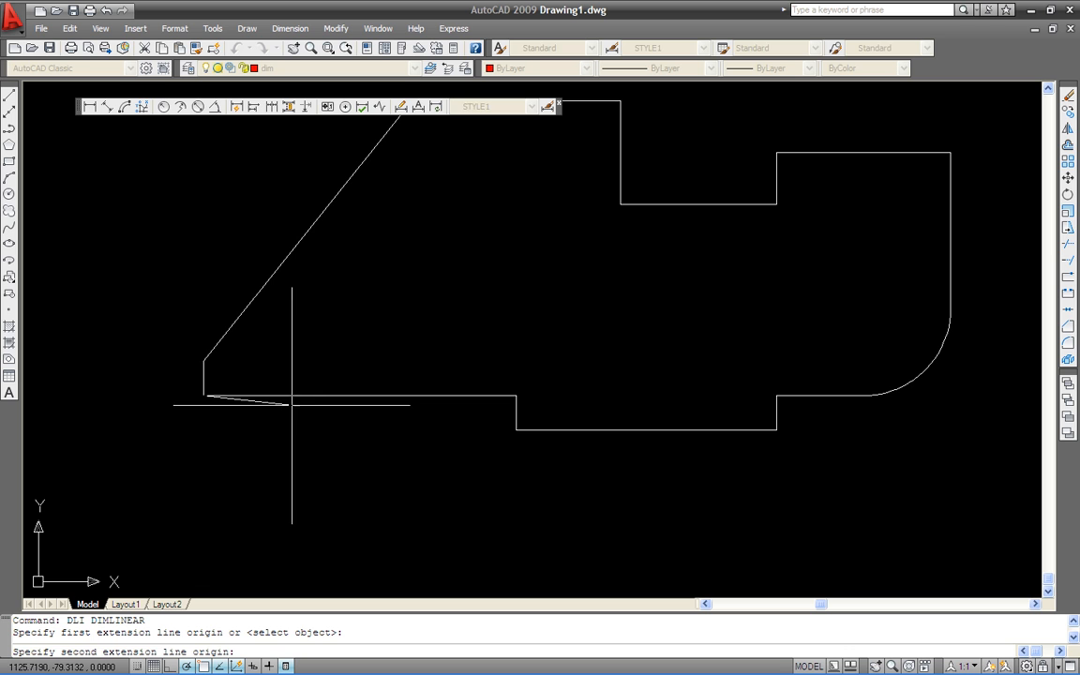
pyautogui.click(516, 396)
pyautogui.click(418, 467)
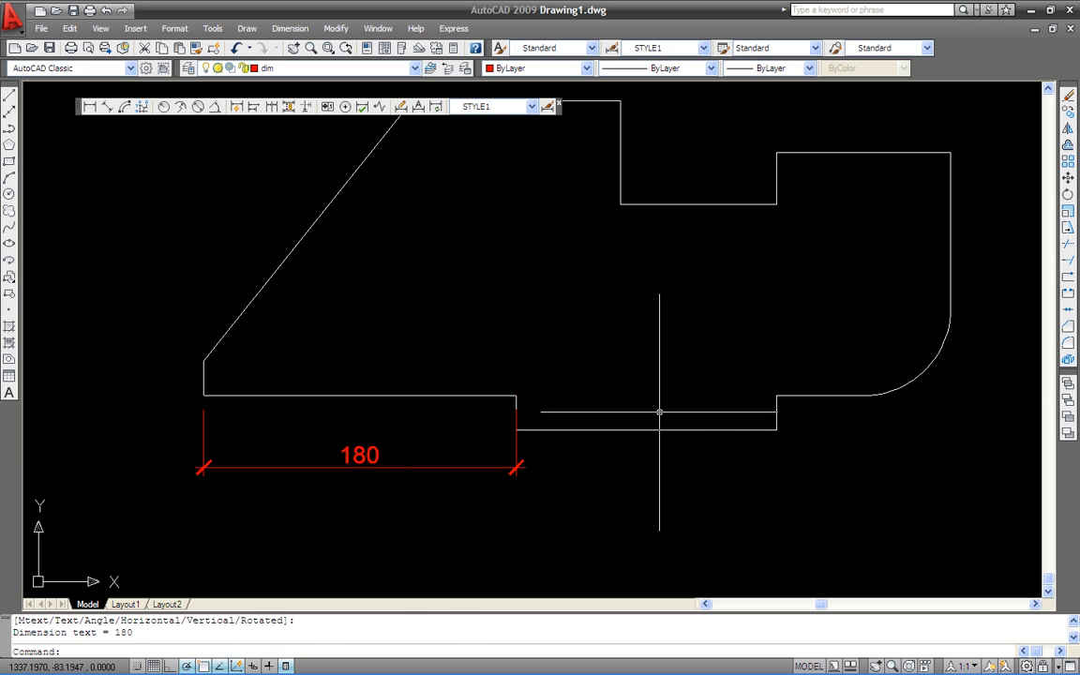
# Add a linear dimension for the short bottom edge before the rounded corner, in line with the first dimension.
pyautogui.press('Return')
pyautogui.click(777, 395)
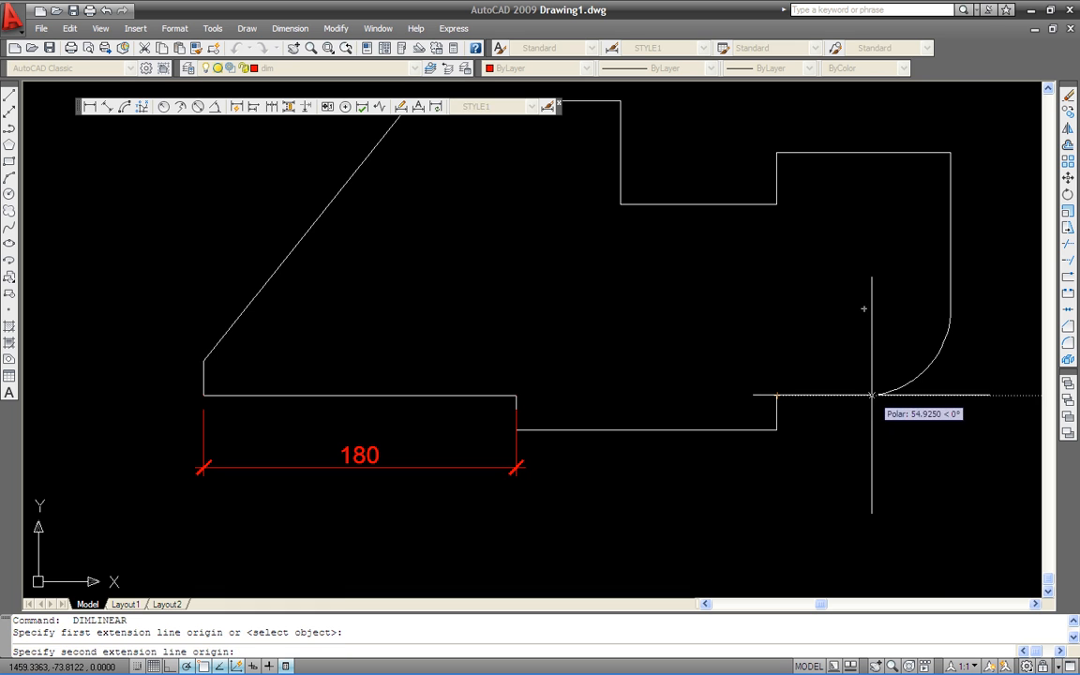
pyautogui.click(863, 394)
pyautogui.click(440, 466)
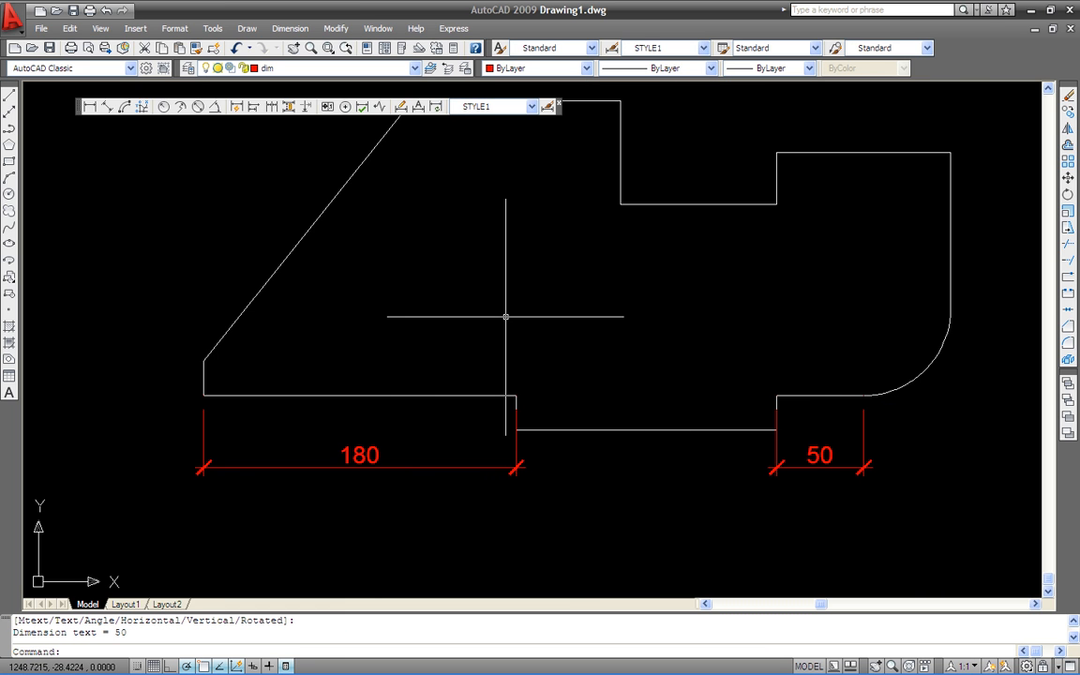
# Add an aligned dimension along the outside of the outline's sloped edge.
pyautogui.click(108, 111)
pyautogui.moveTo(160, 216); pyautogui.dragTo(163, 291, button='middle')
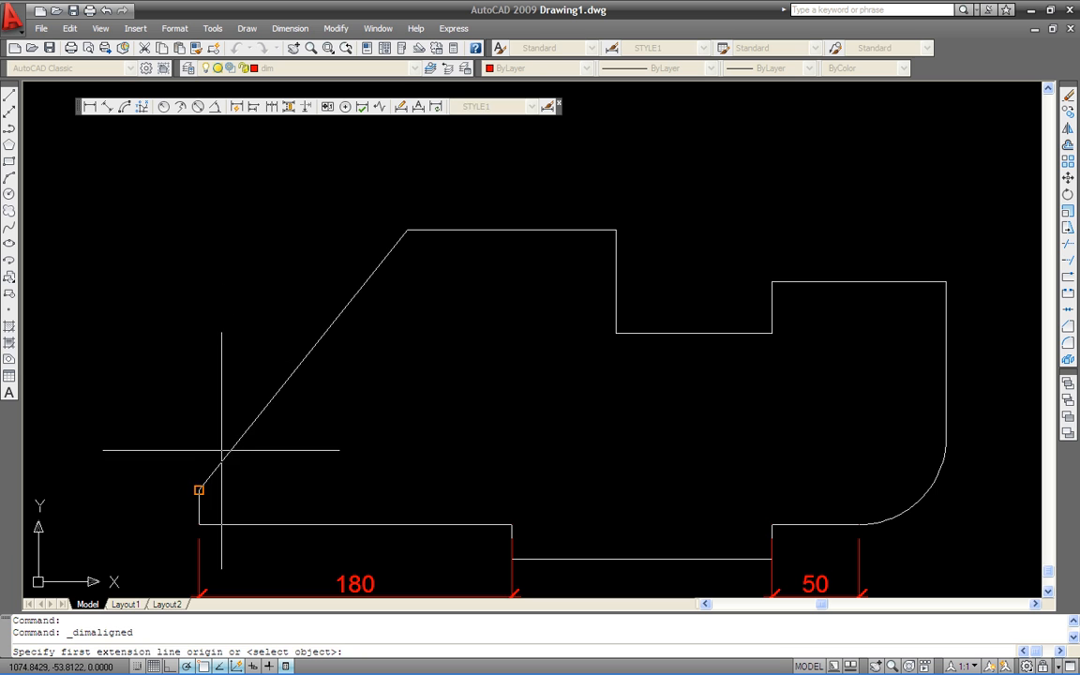
pyautogui.click(201, 485)
pyautogui.click(407, 230)
pyautogui.click(321, 261)
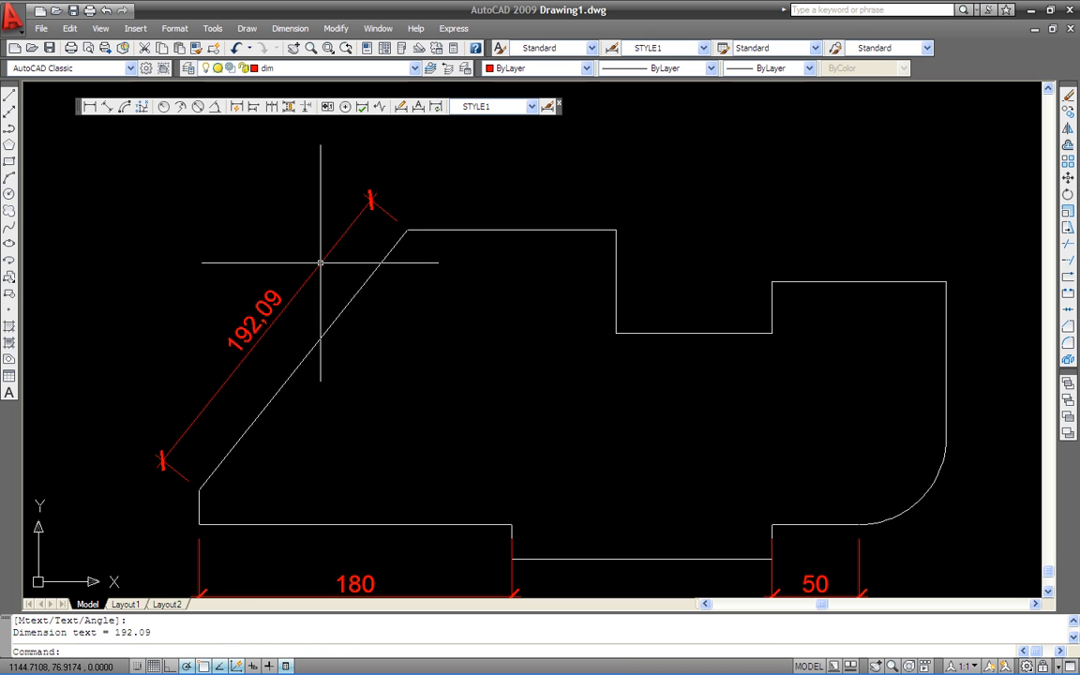
# Erase the aligned dimension beside the sloped edge.
pyautogui.click(317, 255)
pyautogui.click(276, 296)
pyautogui.write('e')
pyautogui.press('Return')
# Dimension the sloped edge from its lower to its upper corner with an aligned dimension outside the outline.
pyautogui.write('dal')
pyautogui.press('Return')
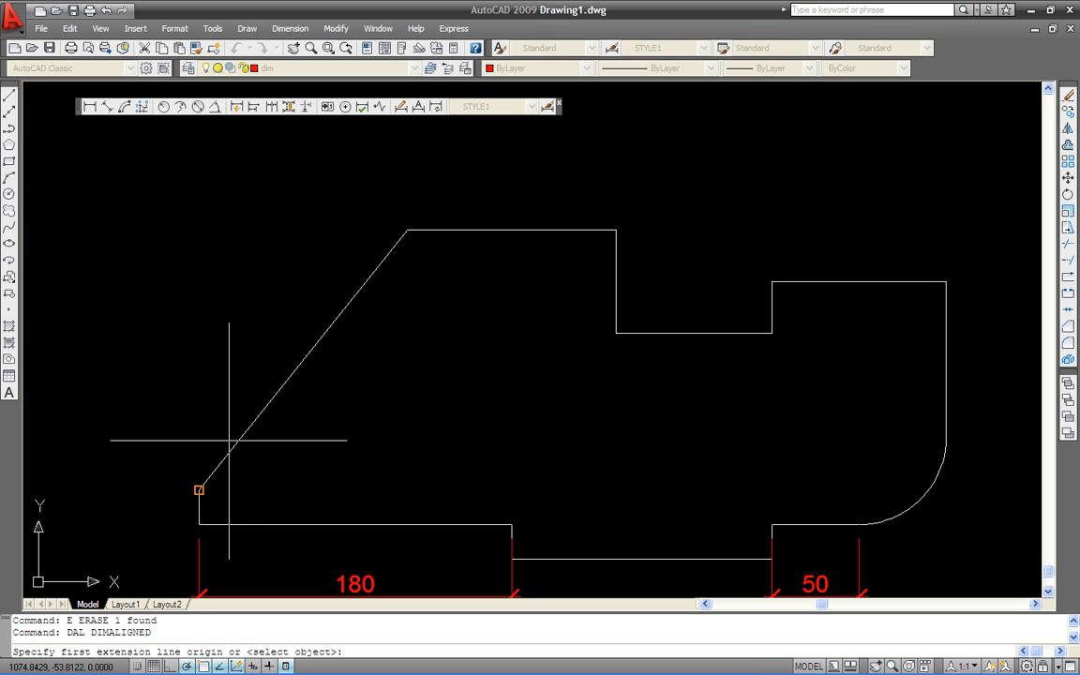
pyautogui.click(199, 489)
pyautogui.click(407, 230)
pyautogui.click(349, 244)
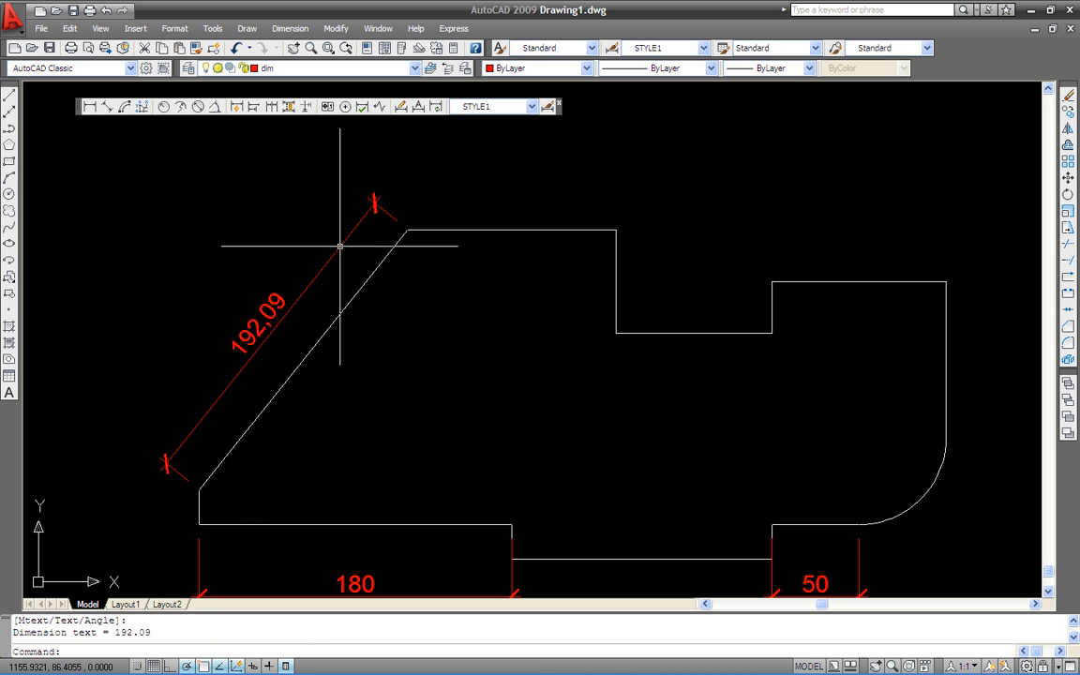
# Add an arc length dimension to the outline's rounded lower corner, placed outside the outline.
pyautogui.moveTo(410, 340); pyautogui.dragTo(363, 326, button='middle')
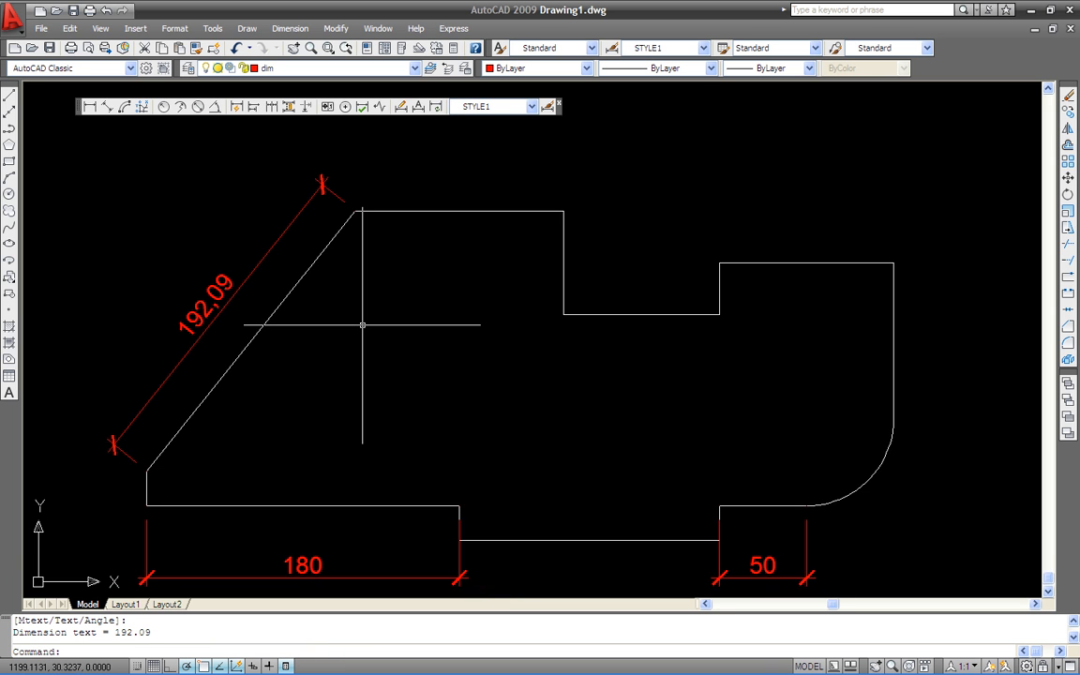
pyautogui.click(125, 106)
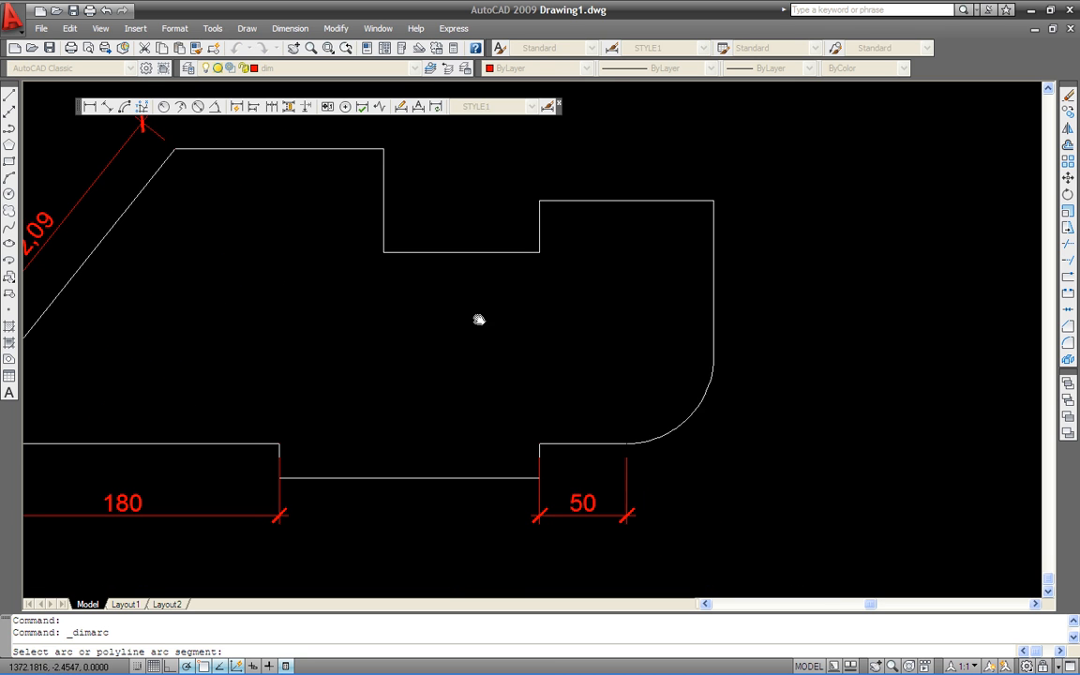
pyautogui.click(687, 412)
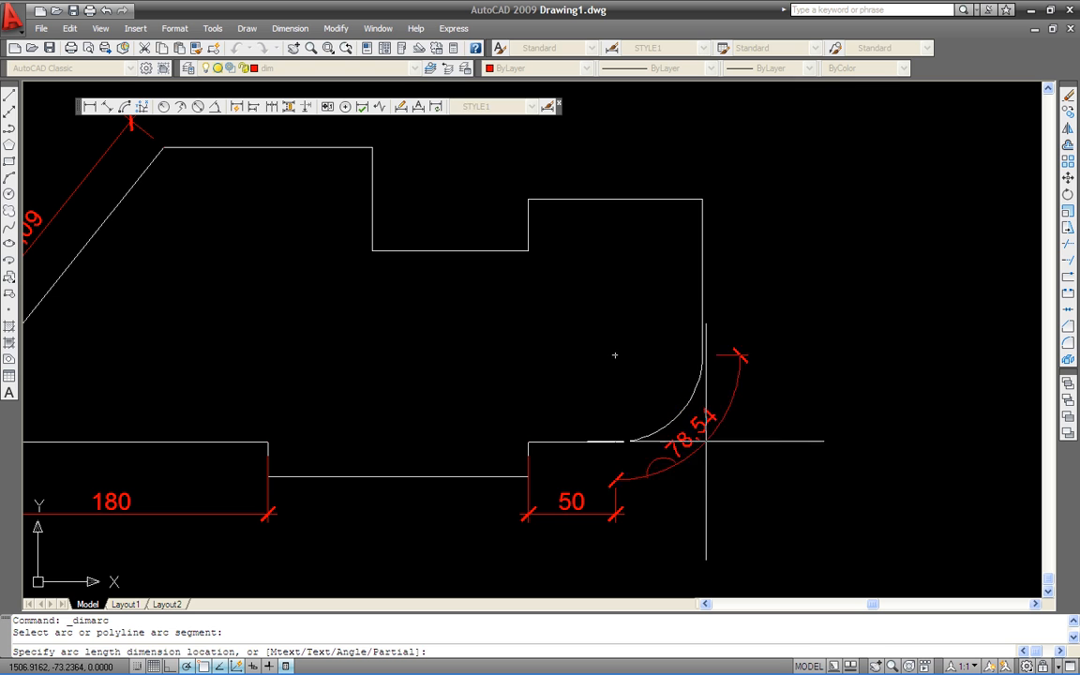
pyautogui.click(715, 449)
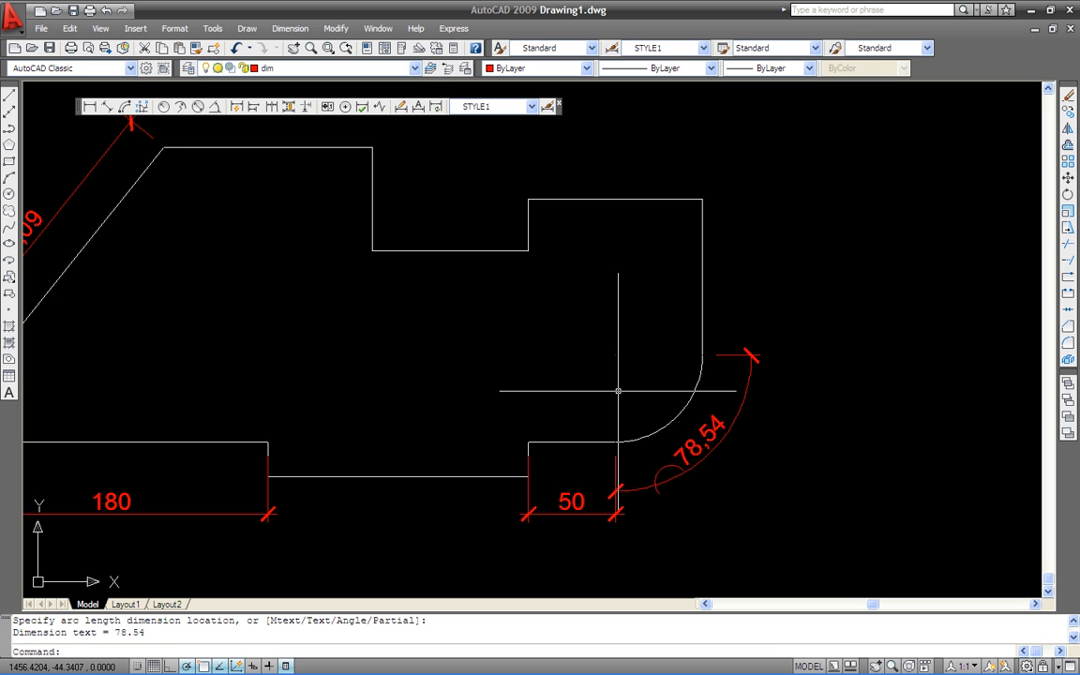
# Modify the STYLE1 dimension style so that its arc length symbol is set to None.
pyautogui.press('Return')
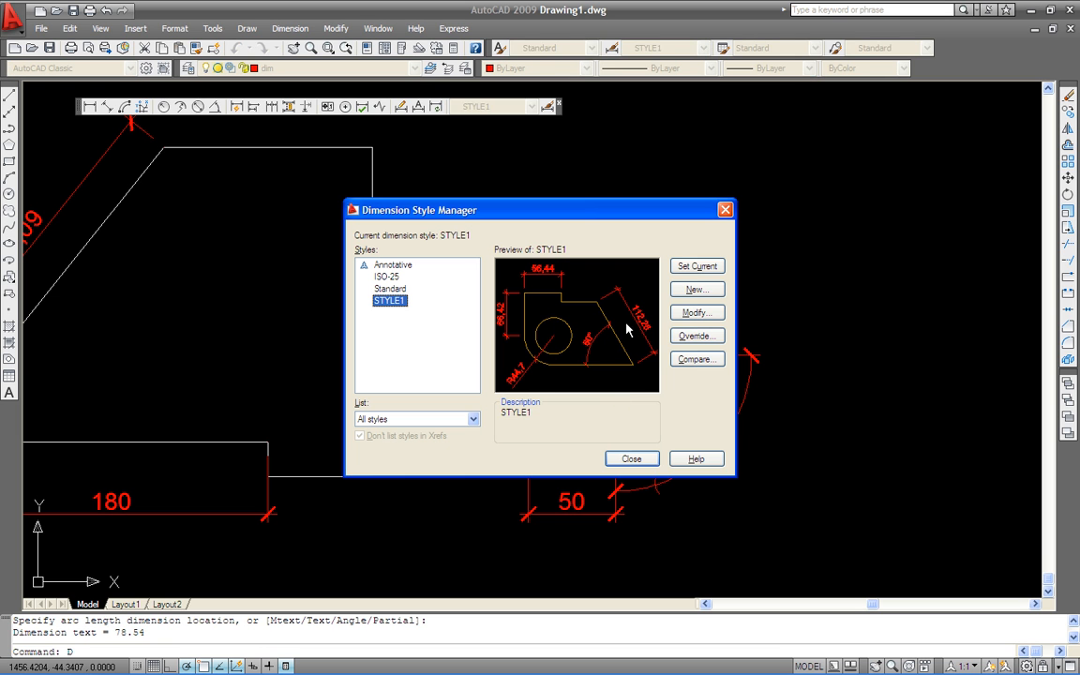
pyautogui.click(684, 317)
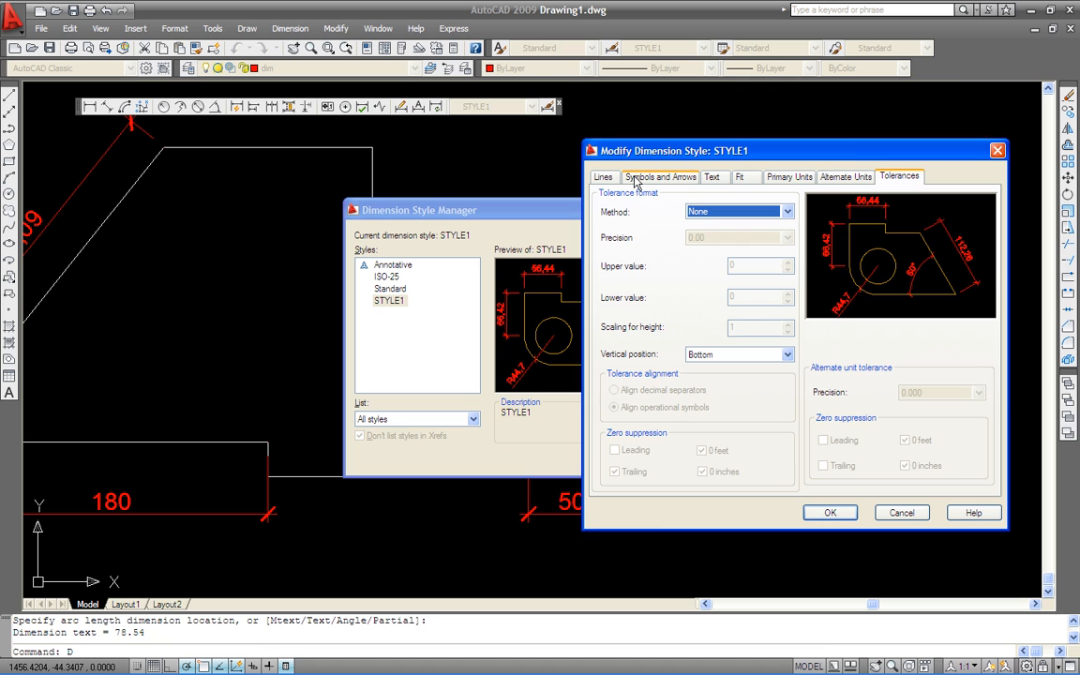
pyautogui.click(604, 178)
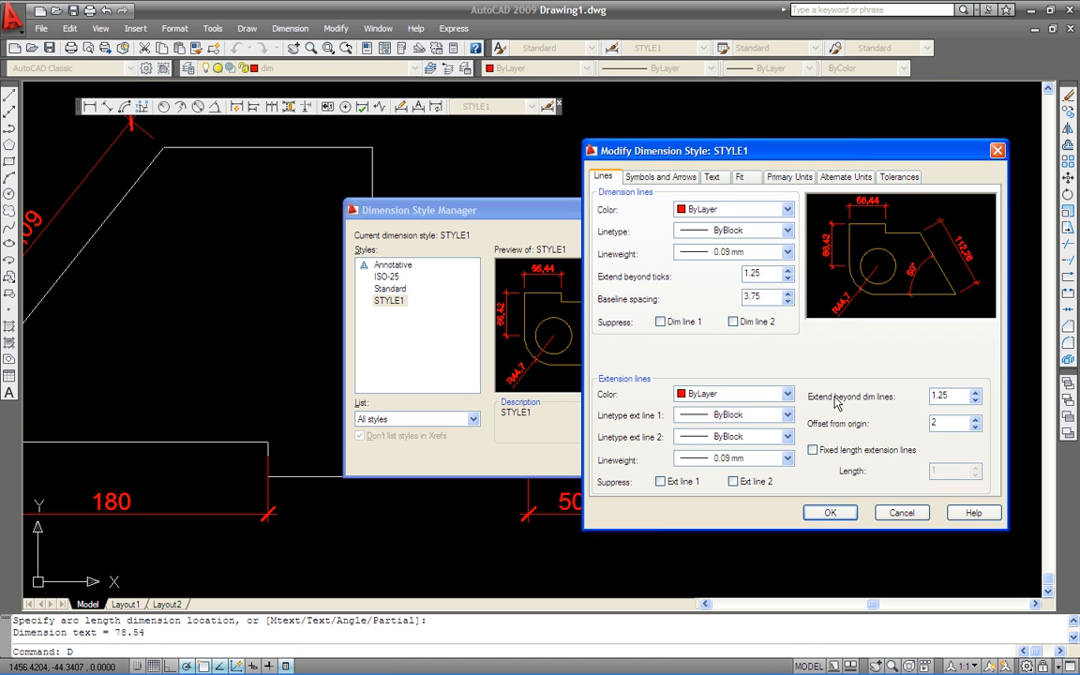
pyautogui.click(664, 177)
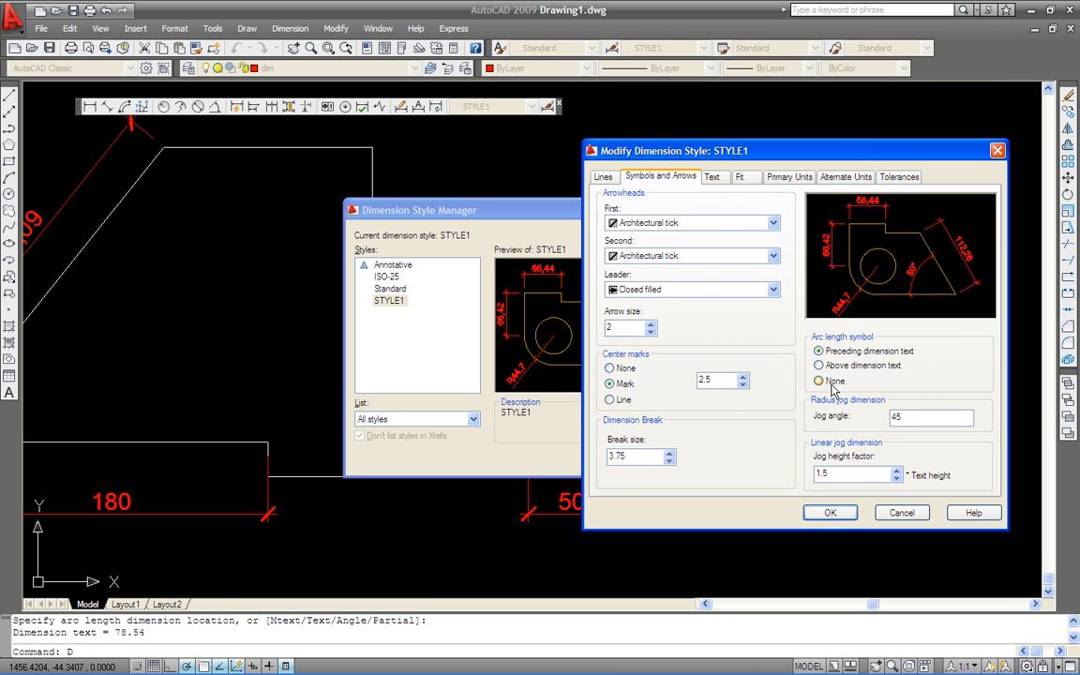
pyautogui.click(822, 514)
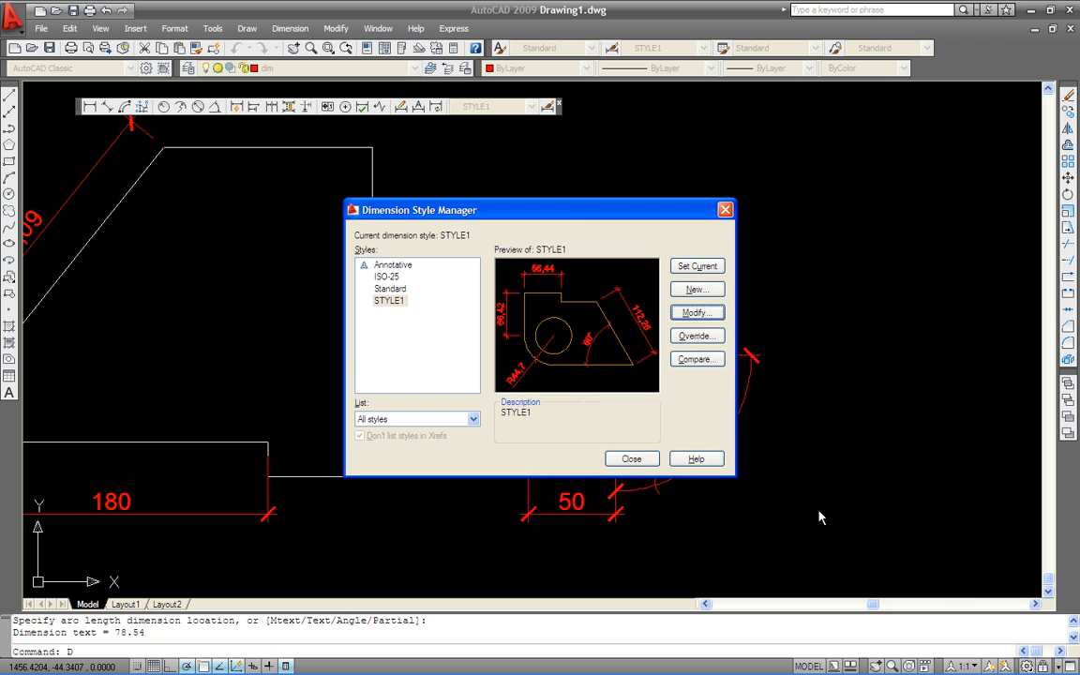
pyautogui.click(632, 460)
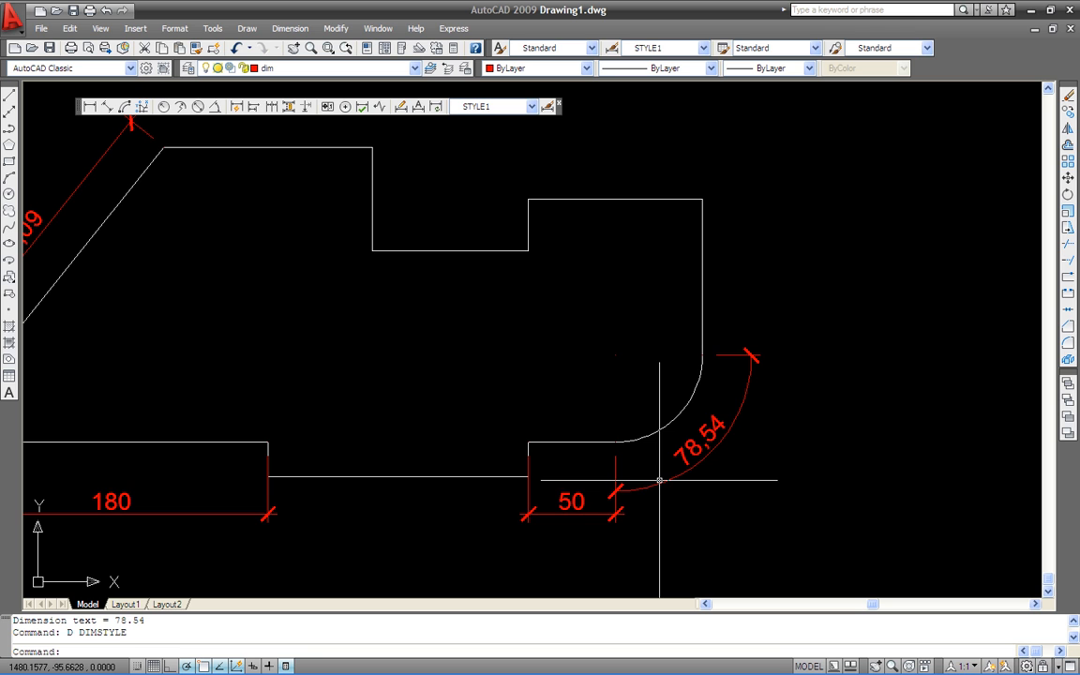
pyautogui.moveTo(494, 440); pyautogui.dragTo(640, 454, button='middle')
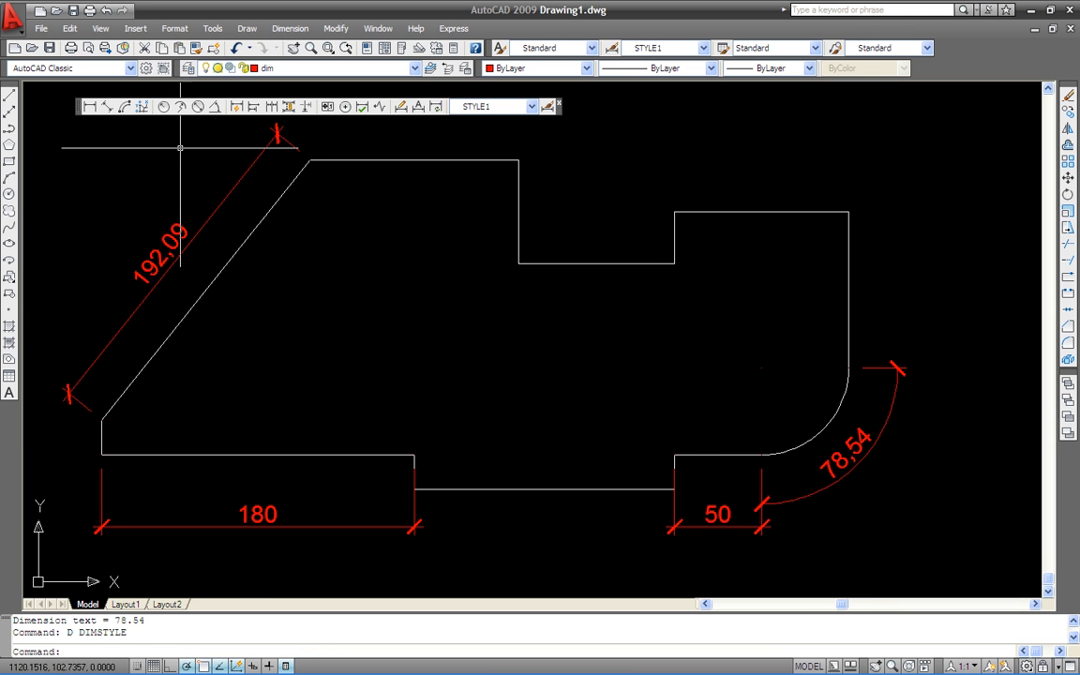
pyautogui.click(142, 106)
pyautogui.scroll(-3, 621, 314)
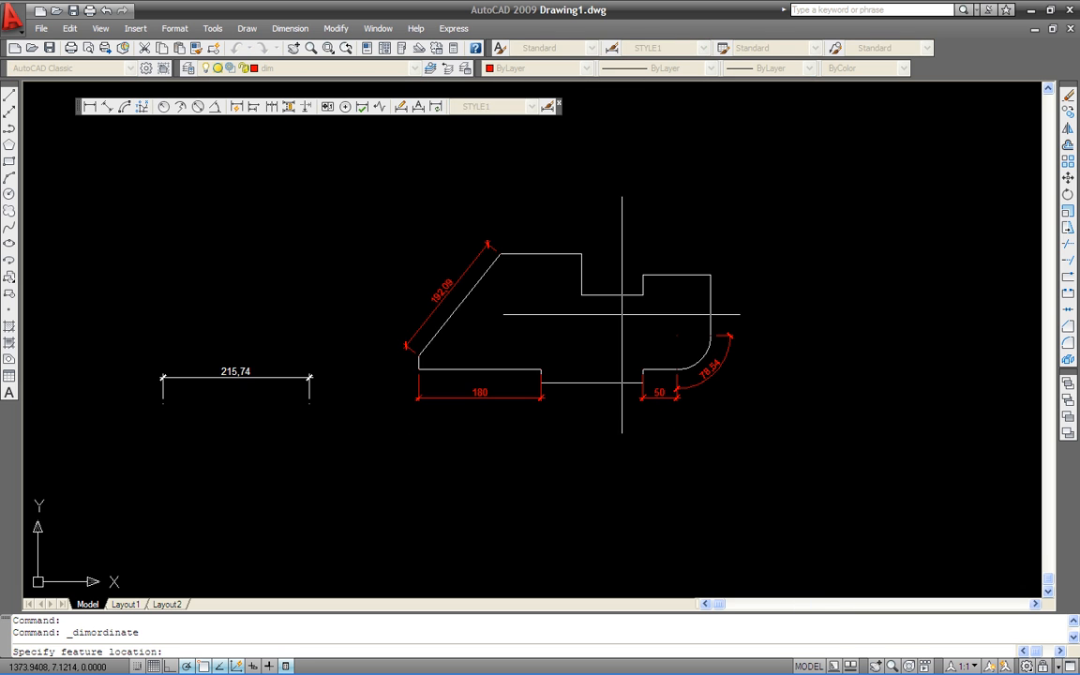
pyautogui.scroll(-4, 621, 314)
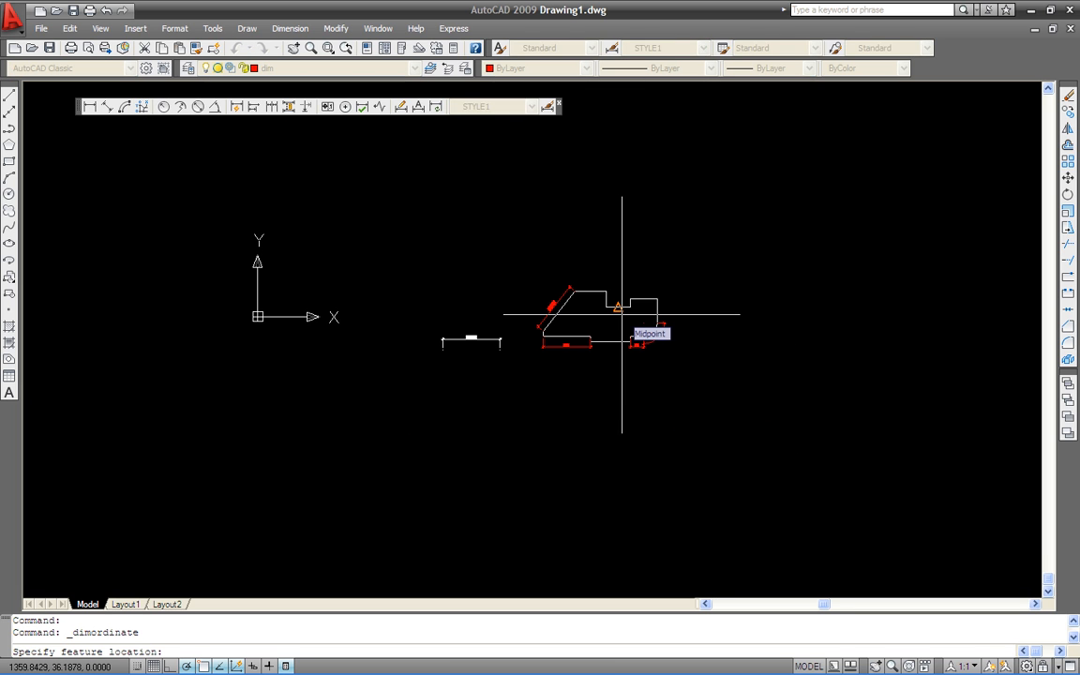
pyautogui.press('Escape')
# Move the outline together with its red dimensions to a spot close to the coordinate origin.
pyautogui.write('M')
pyautogui.press('Return')
pyautogui.click(683, 374)
pyautogui.click(490, 231)
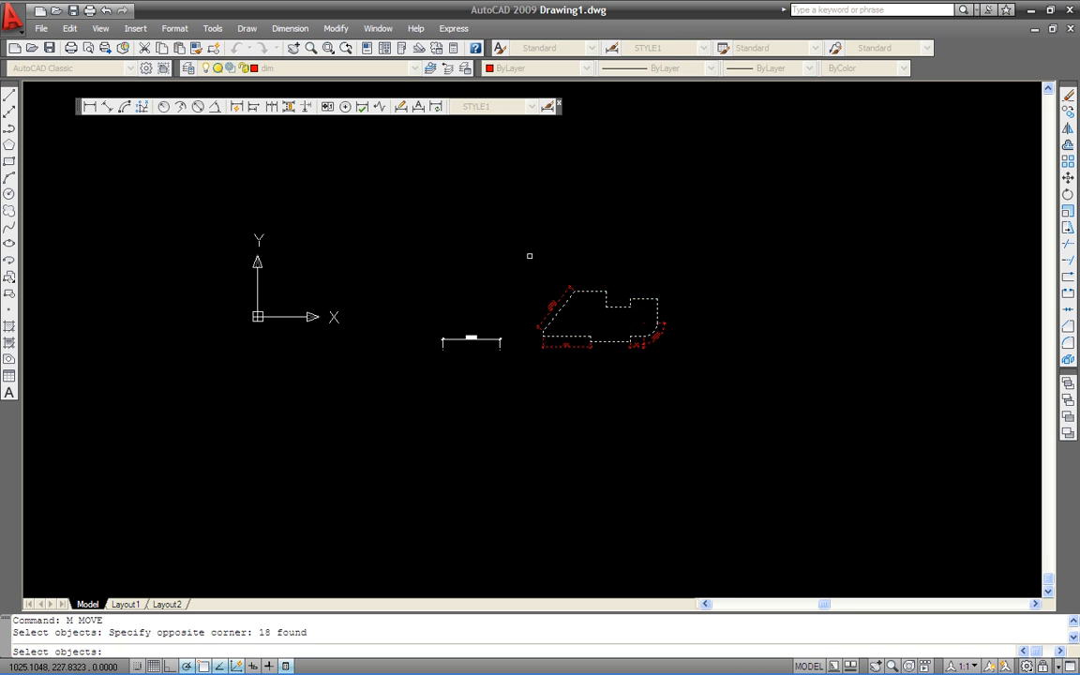
pyautogui.press('Return')
pyautogui.click(563, 377)
pyautogui.click(312, 317)
# Erase the stray white linear dimension that was left apart from the outline.
pyautogui.scroll(5, 309, 290)
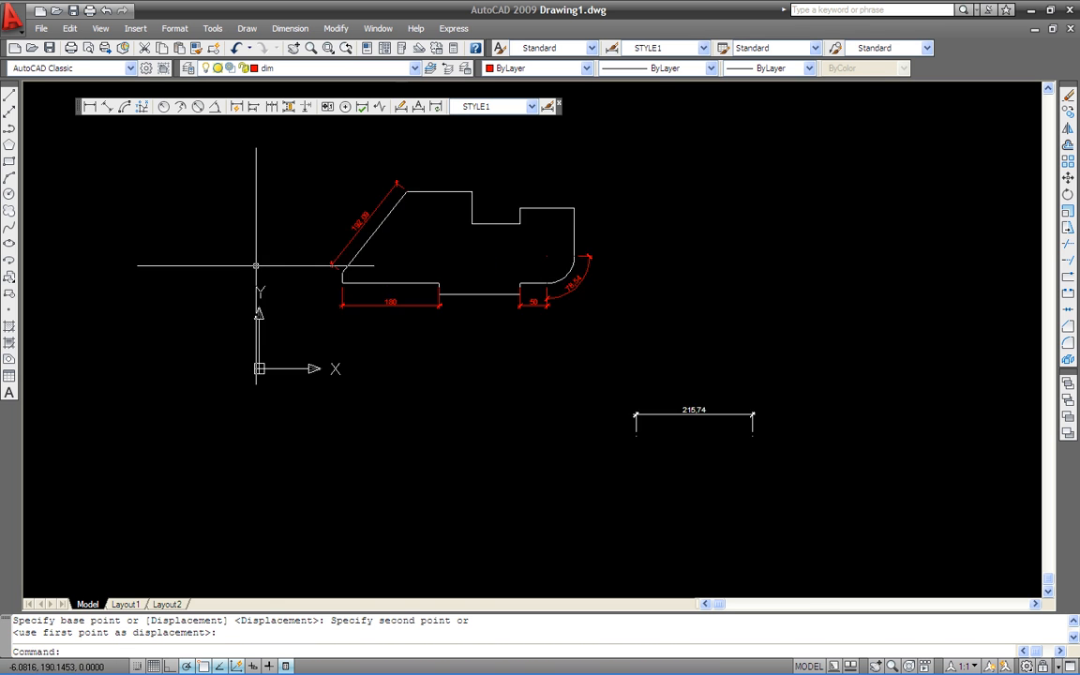
pyautogui.write('E')
pyautogui.press('Return')
pyautogui.click(849, 498)
pyautogui.click(827, 438)
pyautogui.press('Return')
# Add a Y ordinate dimension at the outline's lower-left corner, with the leader running horizontally outward.
pyautogui.moveTo(511, 378); pyautogui.dragTo(552, 469, button='middle')
pyautogui.scroll(2, 454, 382)
pyautogui.moveTo(453, 378); pyautogui.dragTo(469, 362, button='middle')
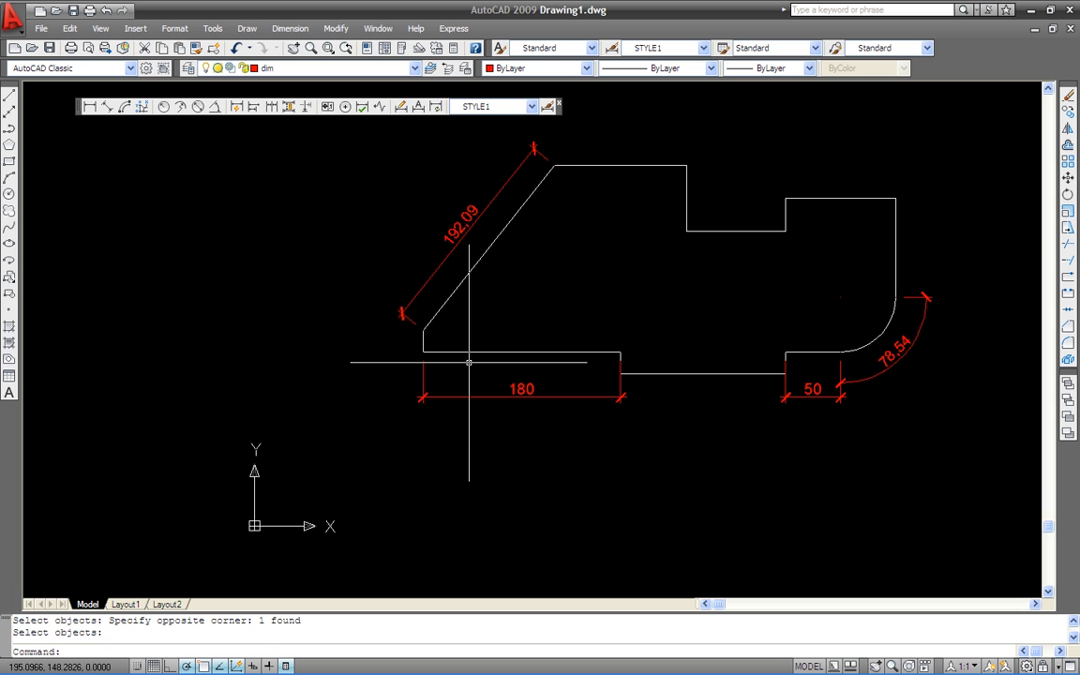
pyautogui.click(141, 107)
pyautogui.click(424, 352)
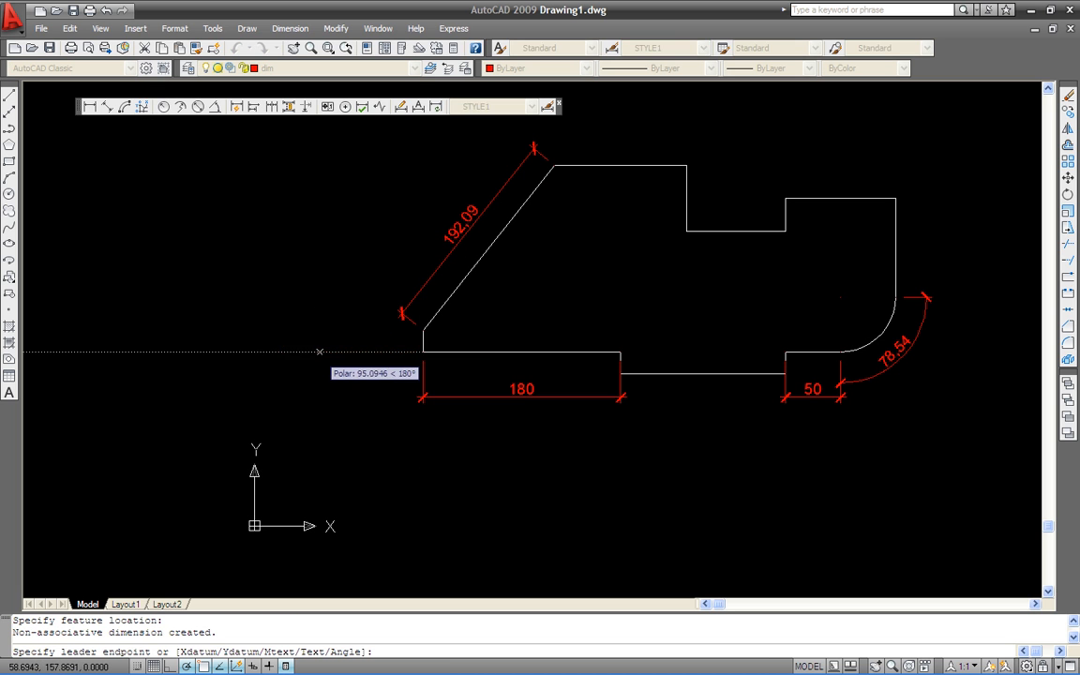
pyautogui.click(321, 352)
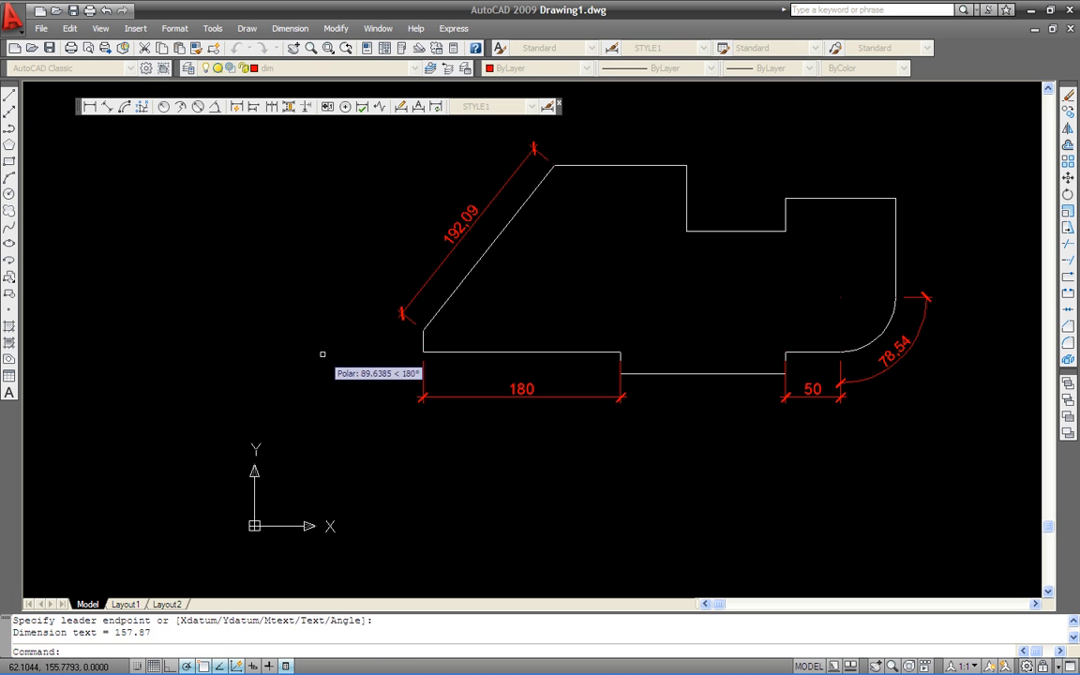
# Stretch the lower corner of the sloped edge upward by 30, lengthening the short vertical edge.
pyautogui.write('s')
pyautogui.press('Return')
pyautogui.click(443, 339)
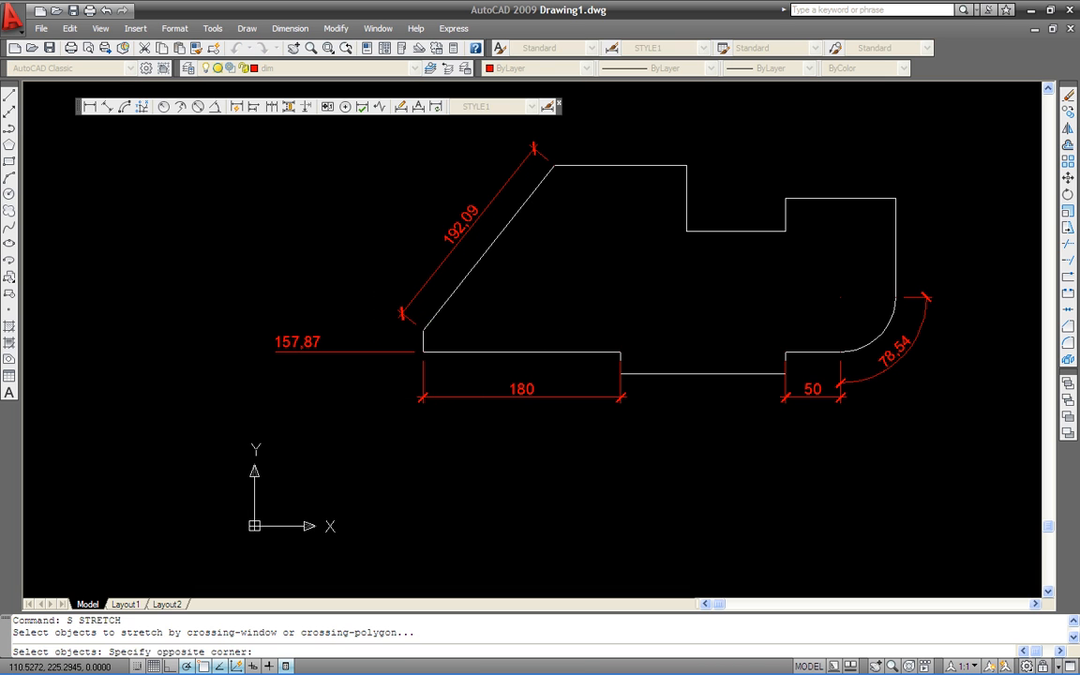
pyautogui.click(378, 278)
pyautogui.press('Return')
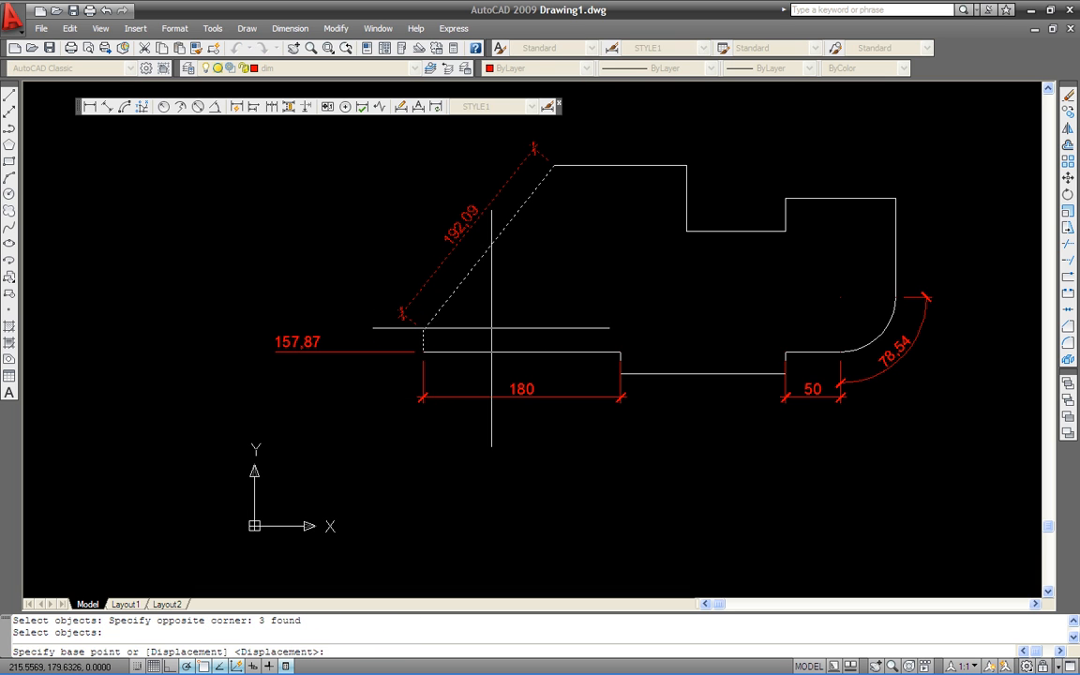
pyautogui.click(491, 327)
pyautogui.write('30')
pyautogui.press('Return')
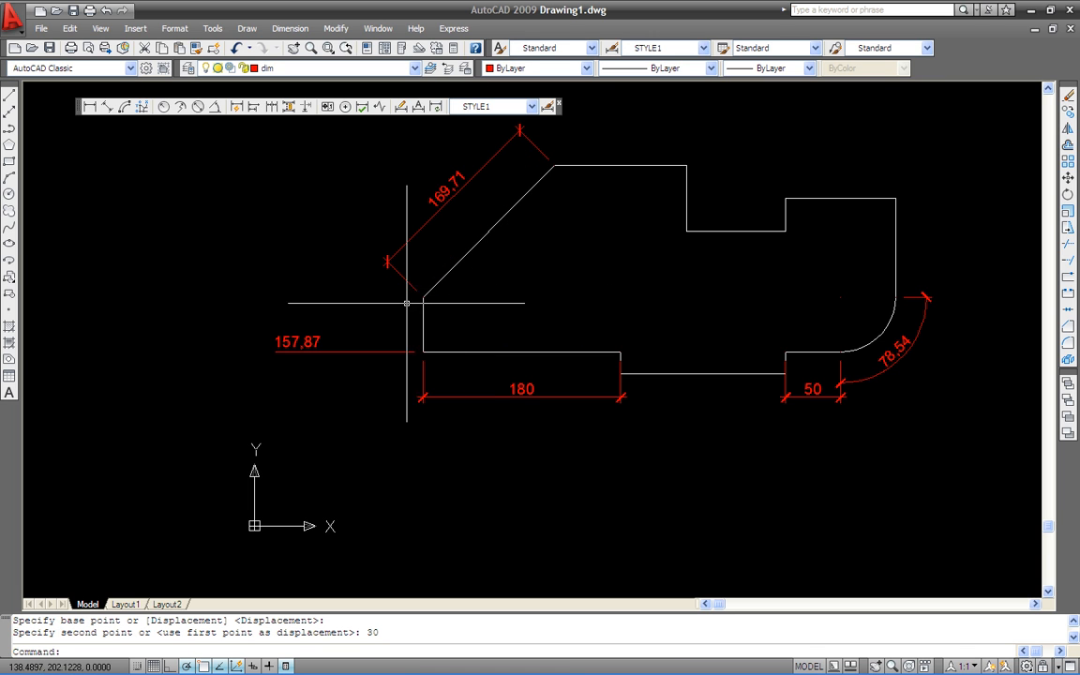
# Erase the aligned dimension beside the sloped edge.
pyautogui.click(422, 248)
pyautogui.click(393, 209)
pyautogui.write('e')
pyautogui.press('Return')
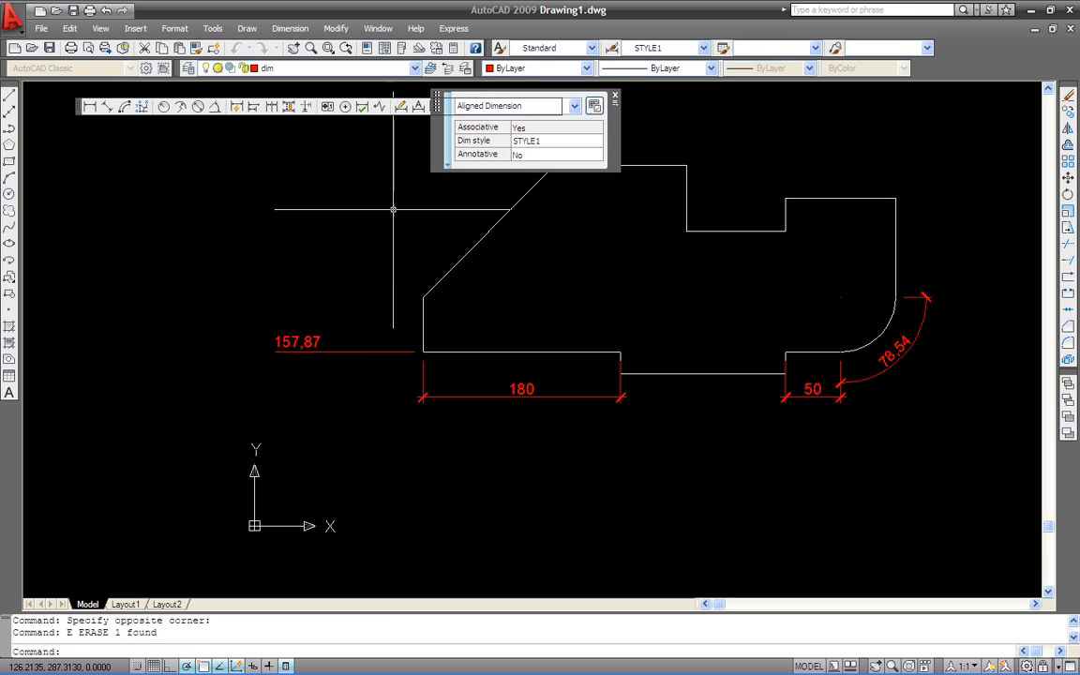
# Add Y ordinate dimensions at the lower and upper corners of the sloped edge, with leader ends roughly lined up outside the outline.
pyautogui.click(142, 106)
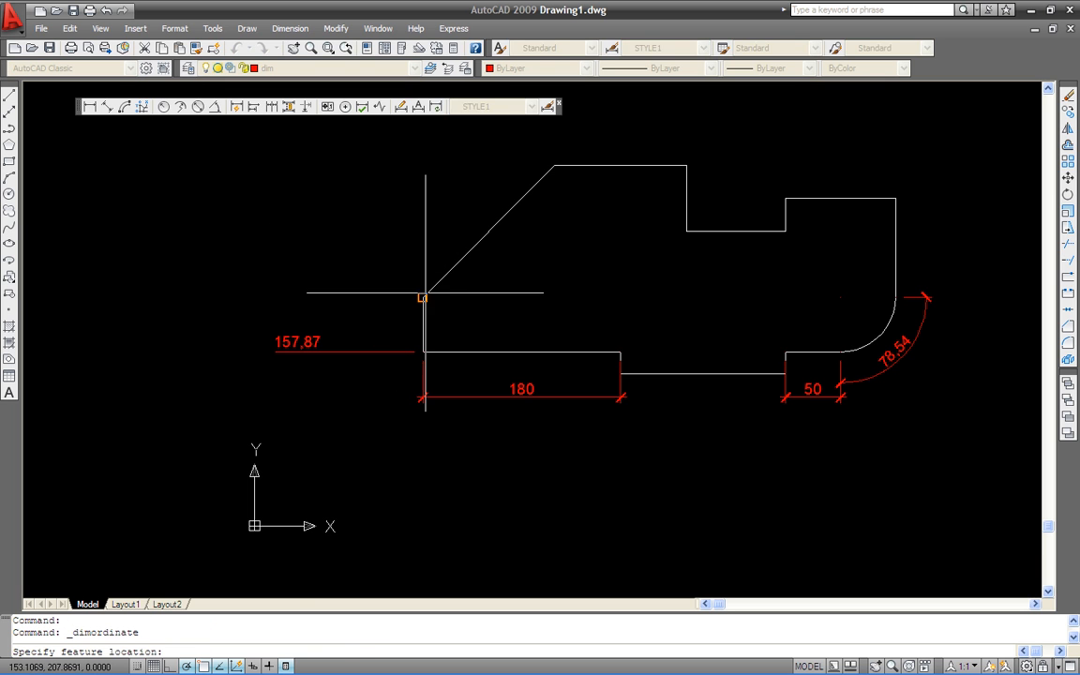
pyautogui.click(424, 296)
pyautogui.click(325, 296)
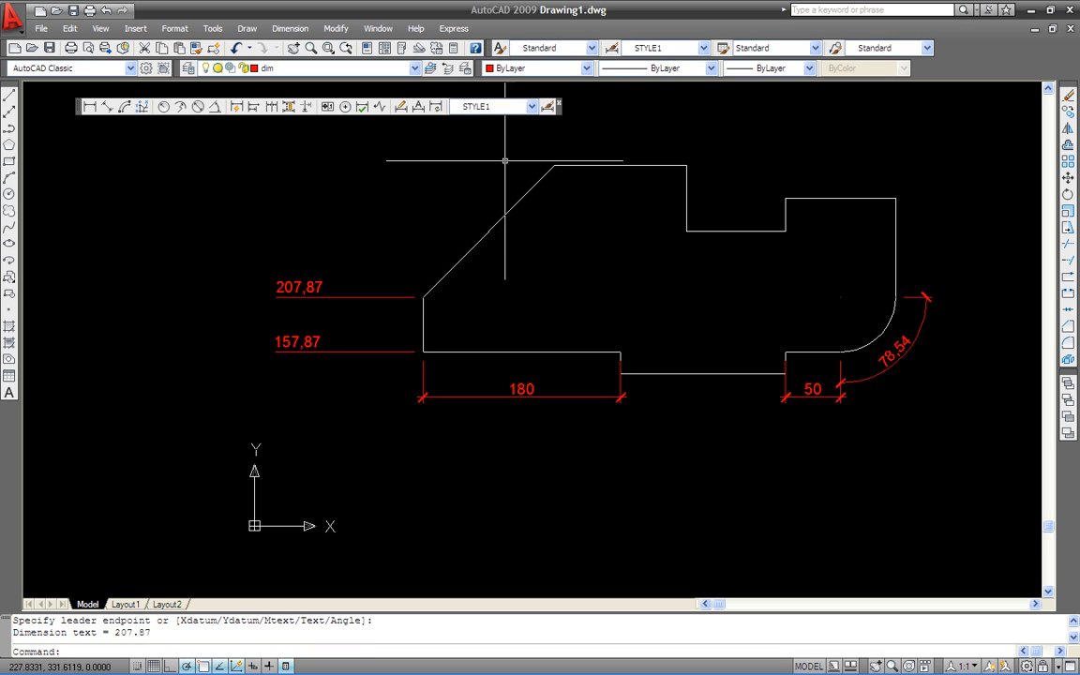
pyautogui.press('Return')
pyautogui.click(554, 166)
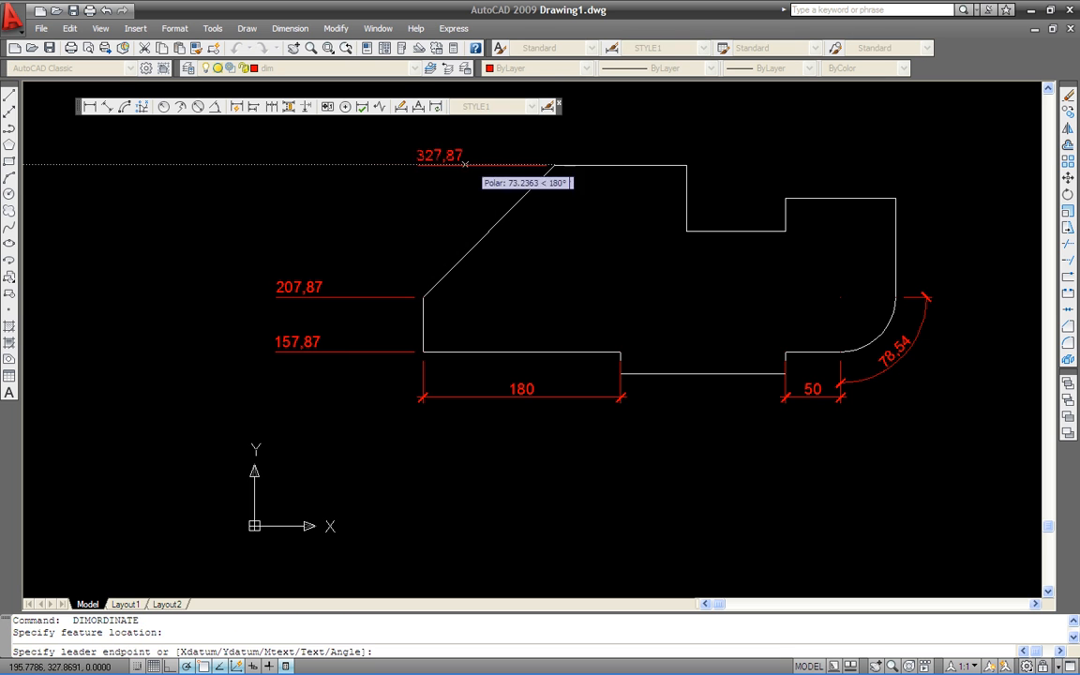
pyautogui.click(325, 166)
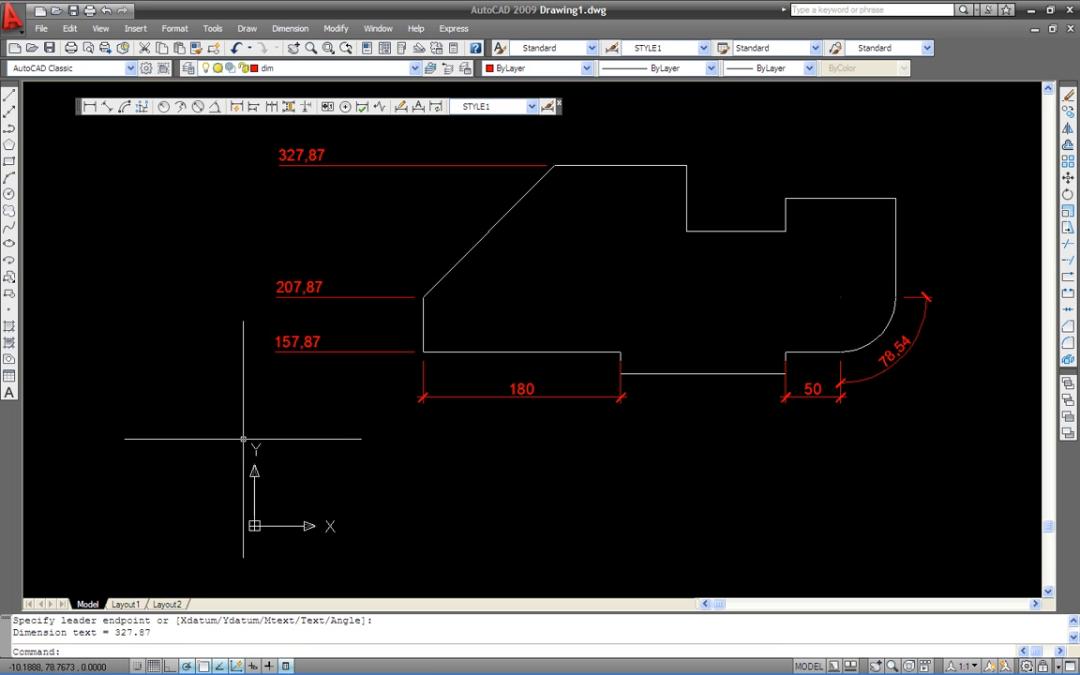
# Erase the three ordinate dimensions beside the outline.
pyautogui.click(327, 370)
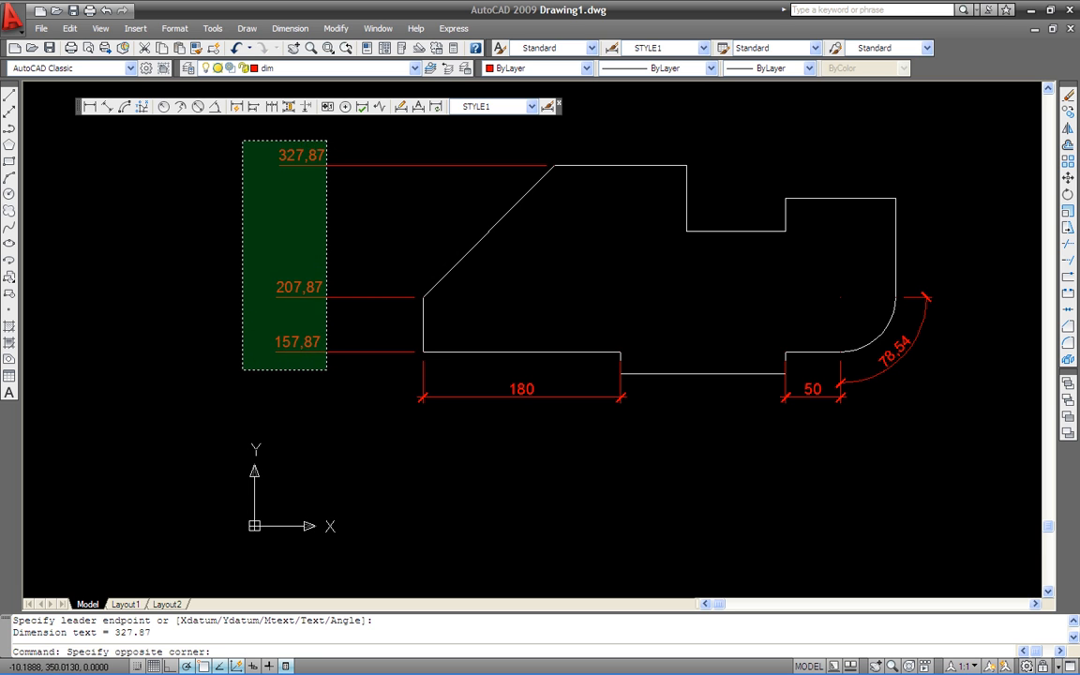
pyautogui.click(241, 133)
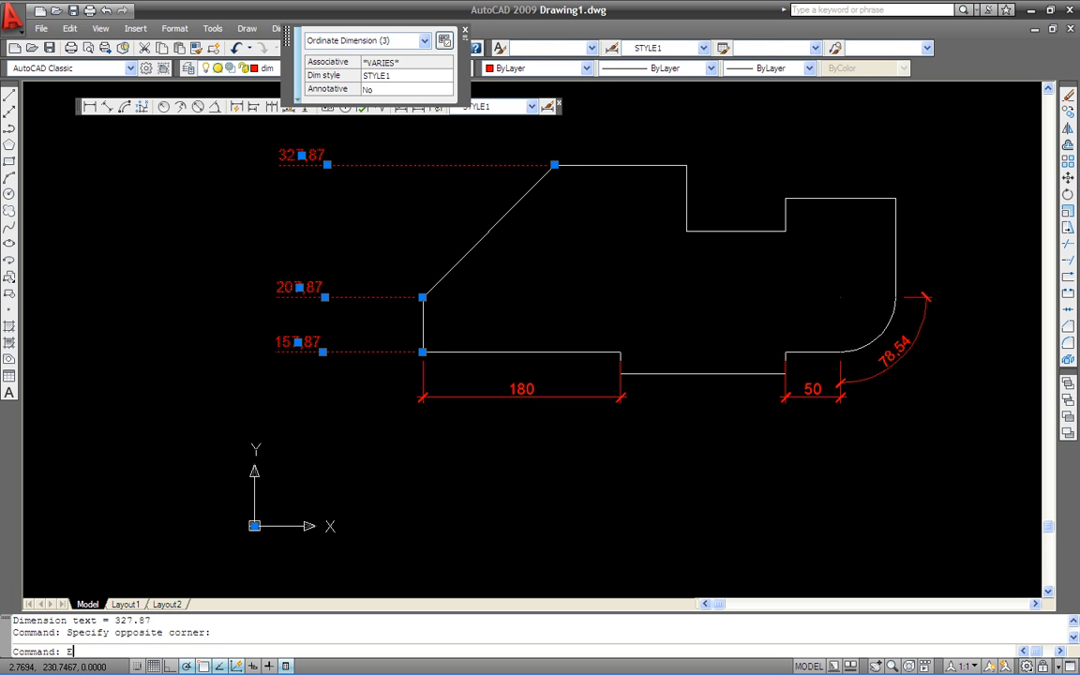
pyautogui.write('E')
pyautogui.press('Return')
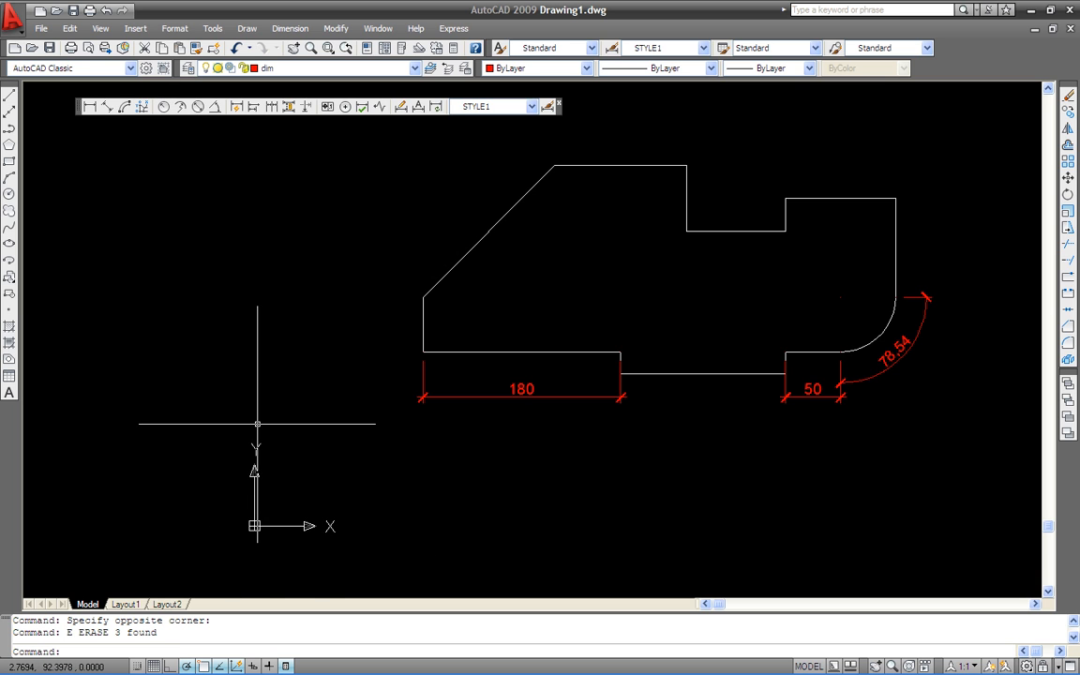
# Relocate the UCS origin to the outline's lower-left corner using the OR option.
pyautogui.press('Return')
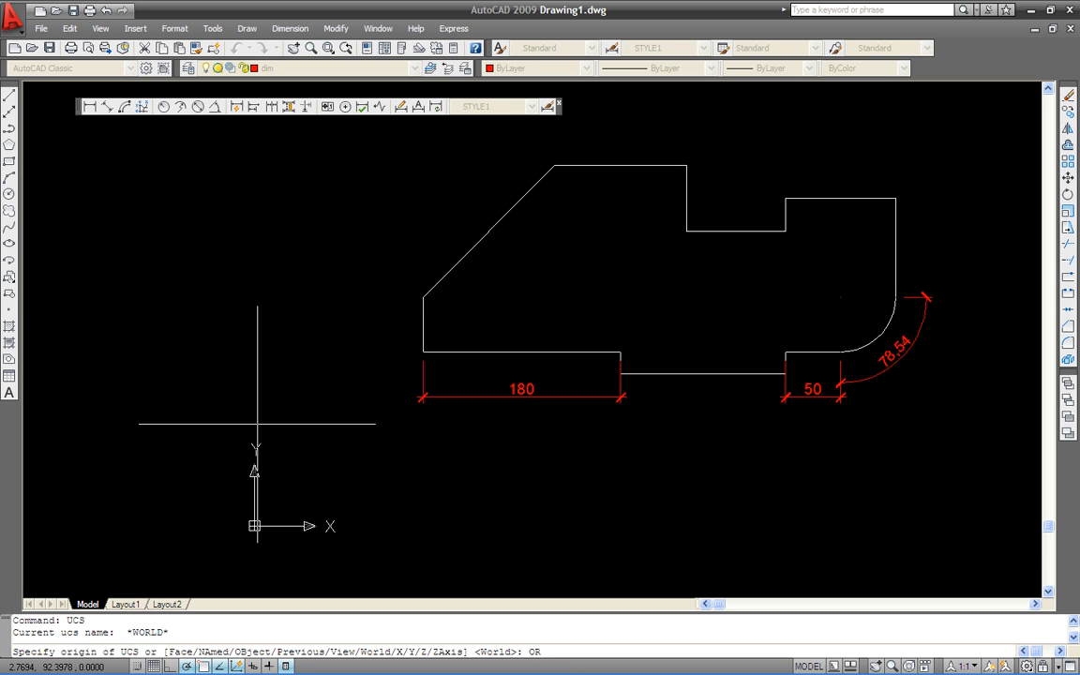
pyautogui.write('OR')
pyautogui.press('Return')
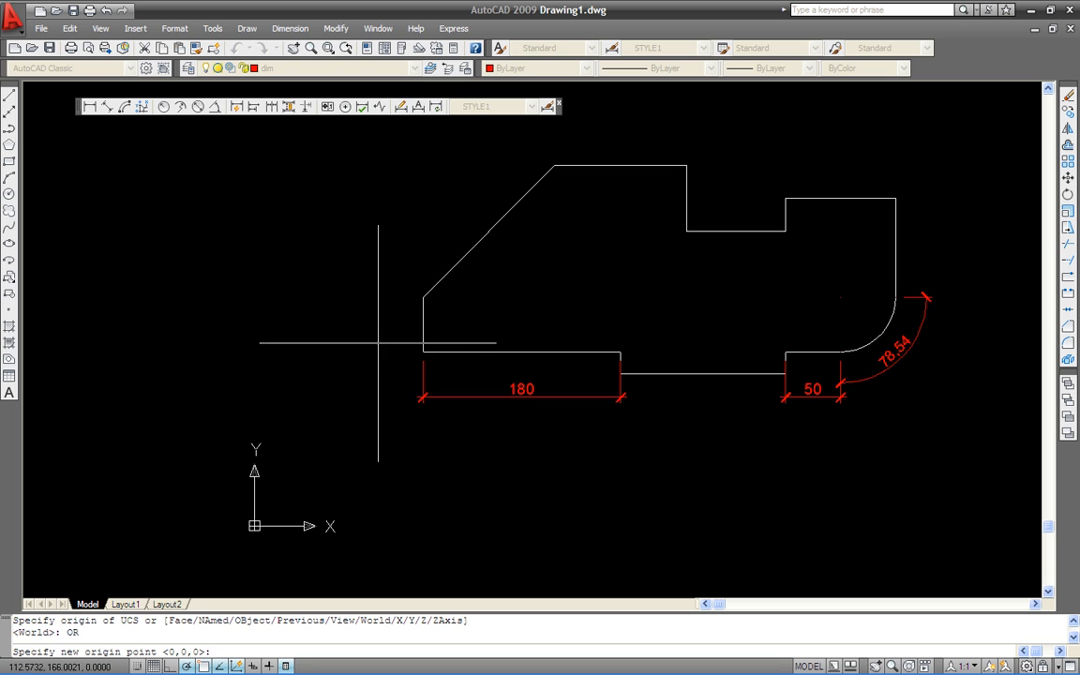
pyautogui.click(419, 349)
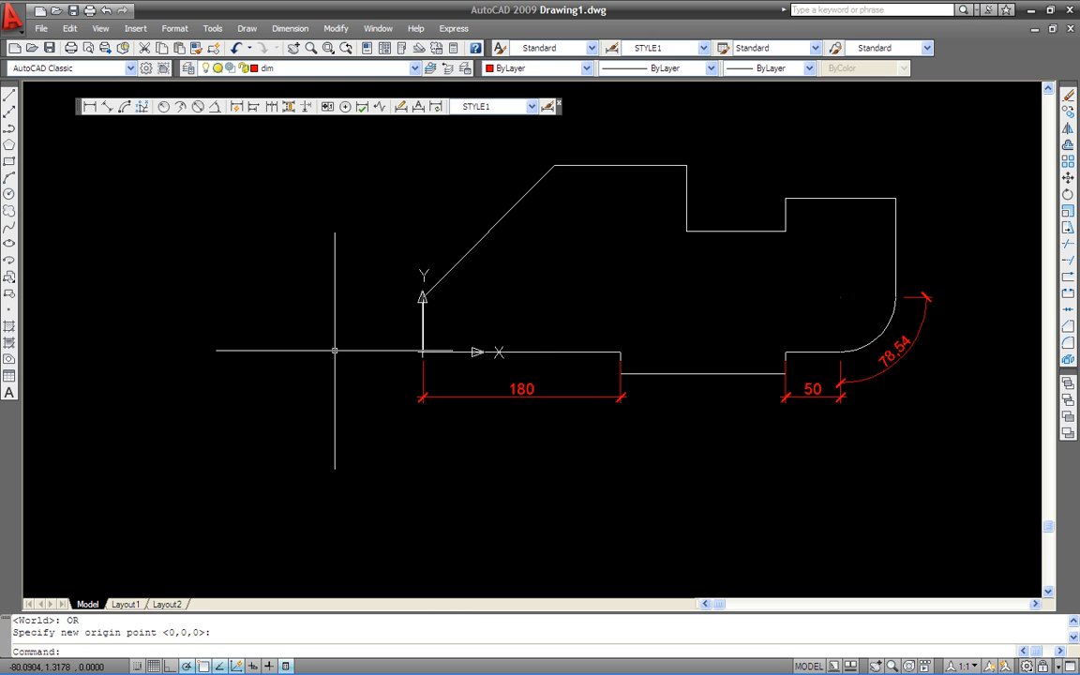
# Add a Y ordinate dimension at the new origin corner, with its leader about 68 units long outside the outline.
pyautogui.click(141, 106)
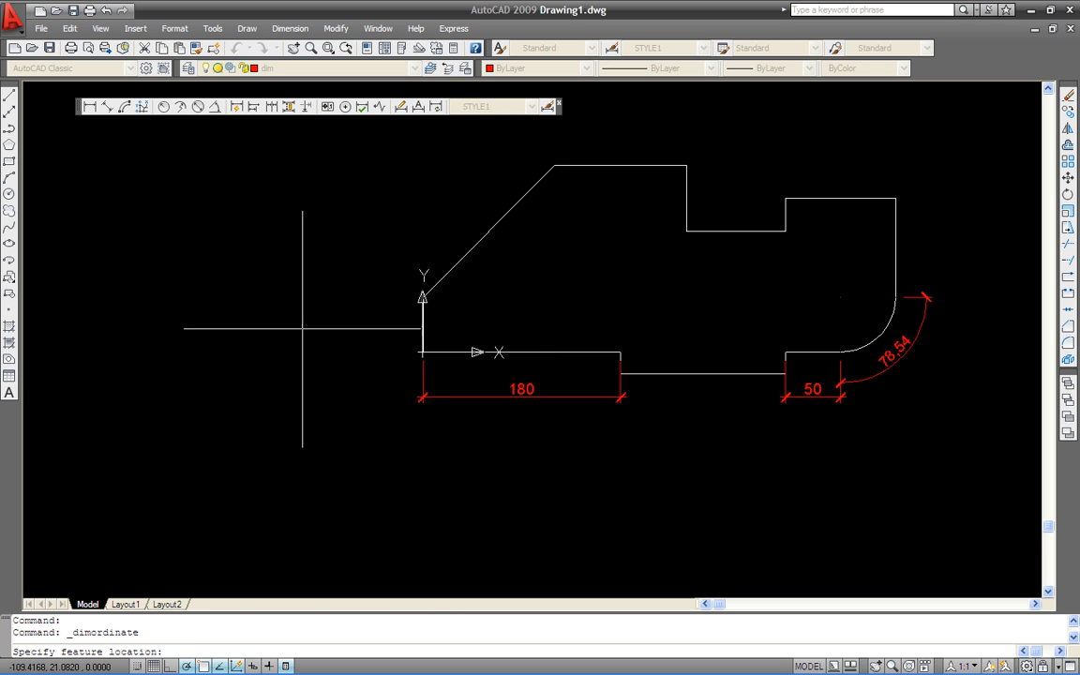
pyautogui.click(423, 353)
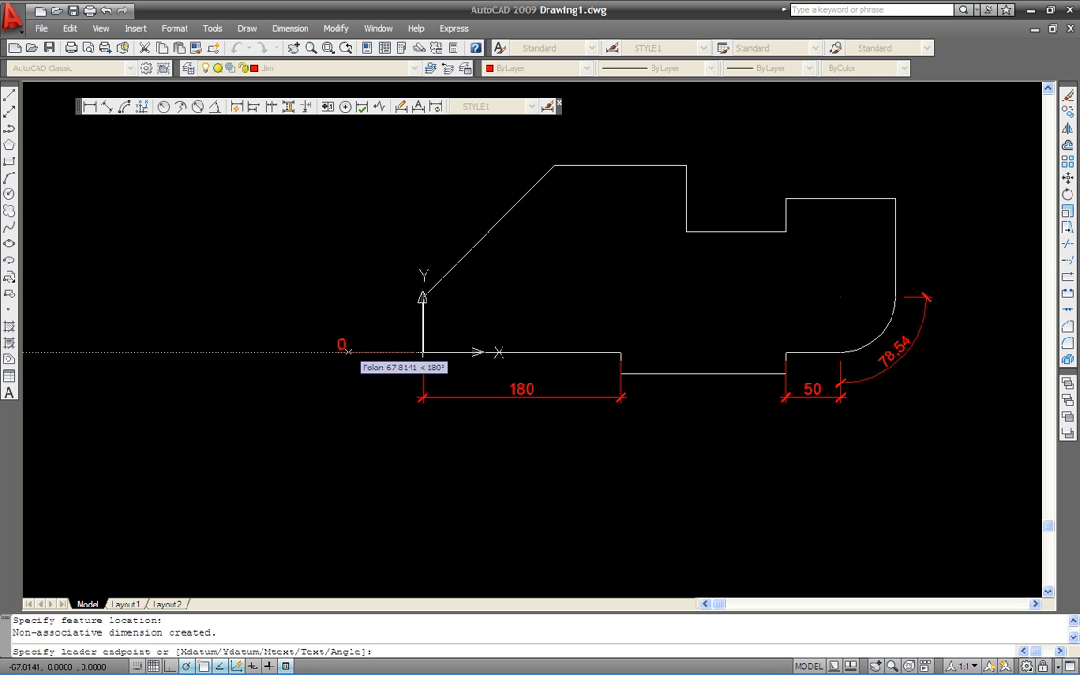
pyautogui.click(347, 352)
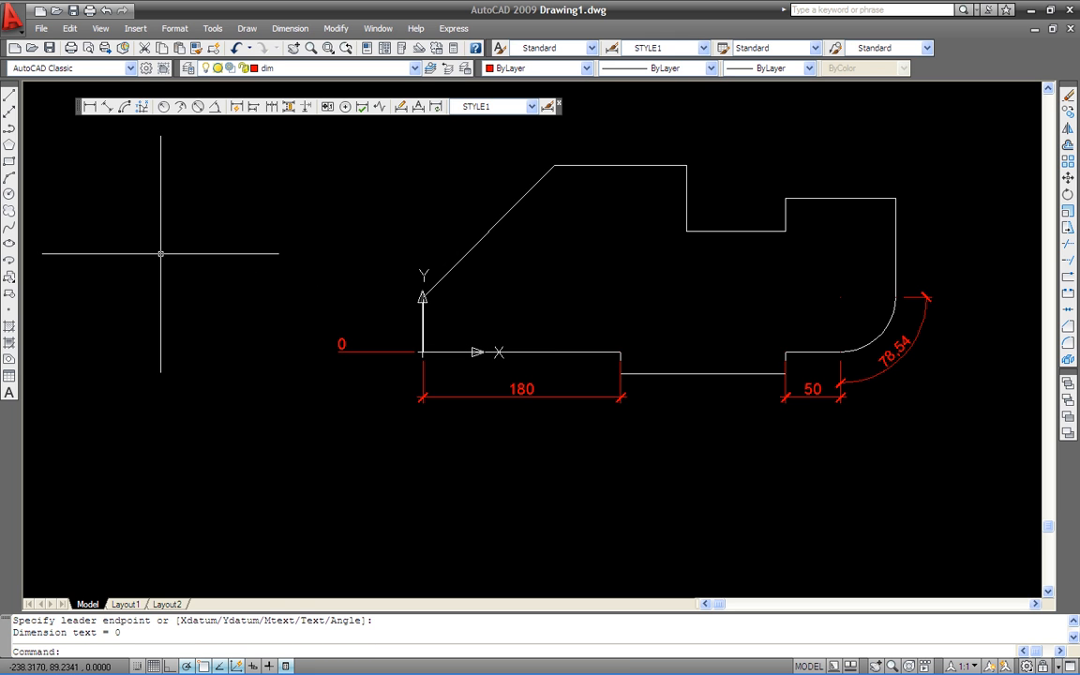
# Add Y ordinate dimensions at the sloped edge's lower and upper corners, with leaders ending roughly in line with the origin corner's dimension.
pyautogui.click(142, 106)
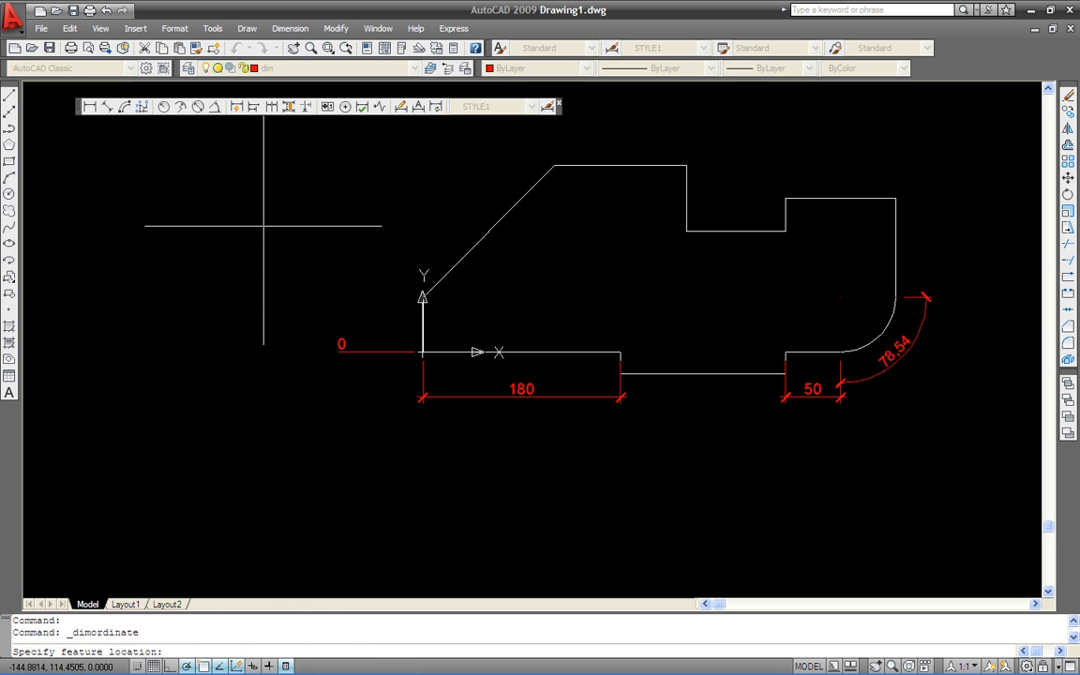
pyautogui.click(423, 297)
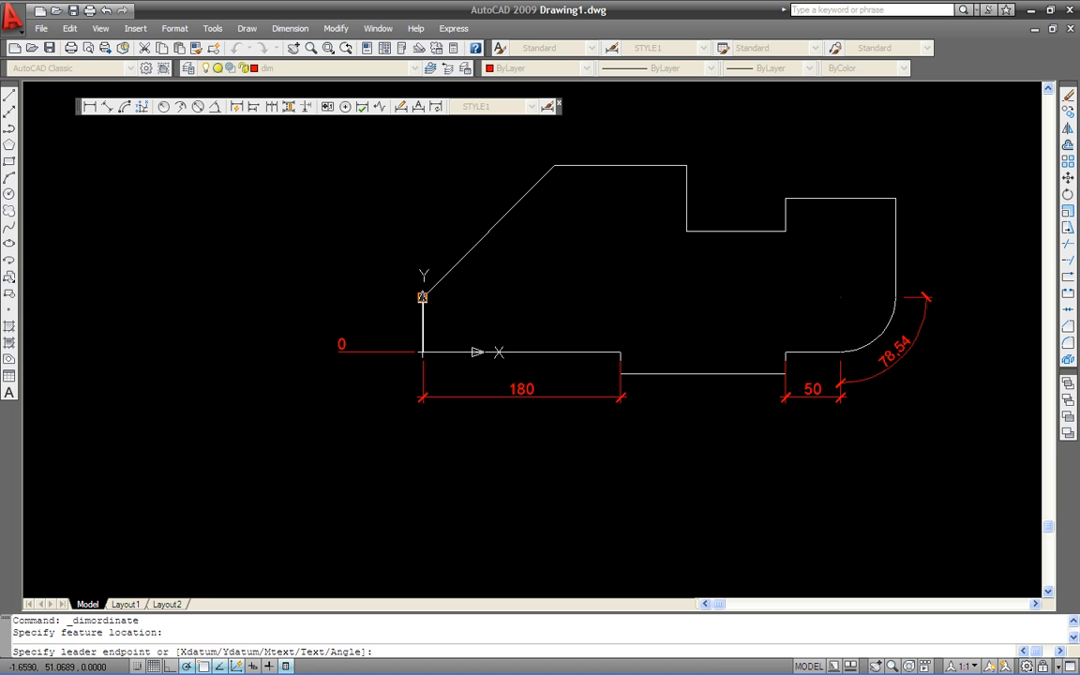
pyautogui.click(355, 294)
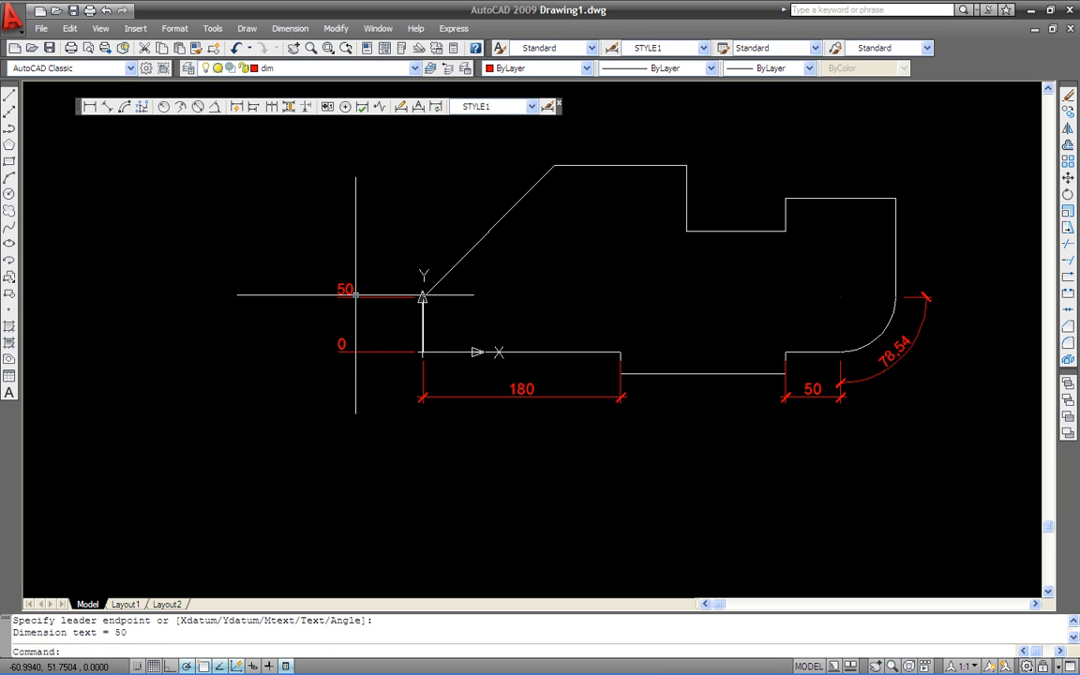
pyautogui.press('Return')
pyautogui.click(548, 165)
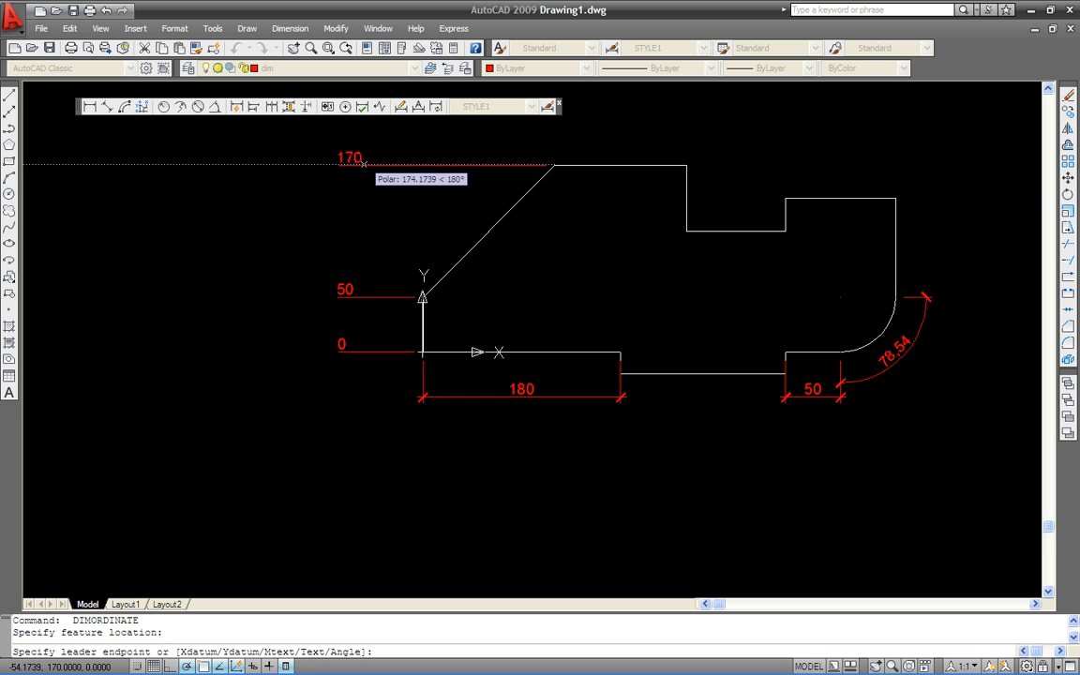
pyautogui.click(360, 164)
pyautogui.moveTo(216, 330); pyautogui.dragTo(134, 379, button='middle')
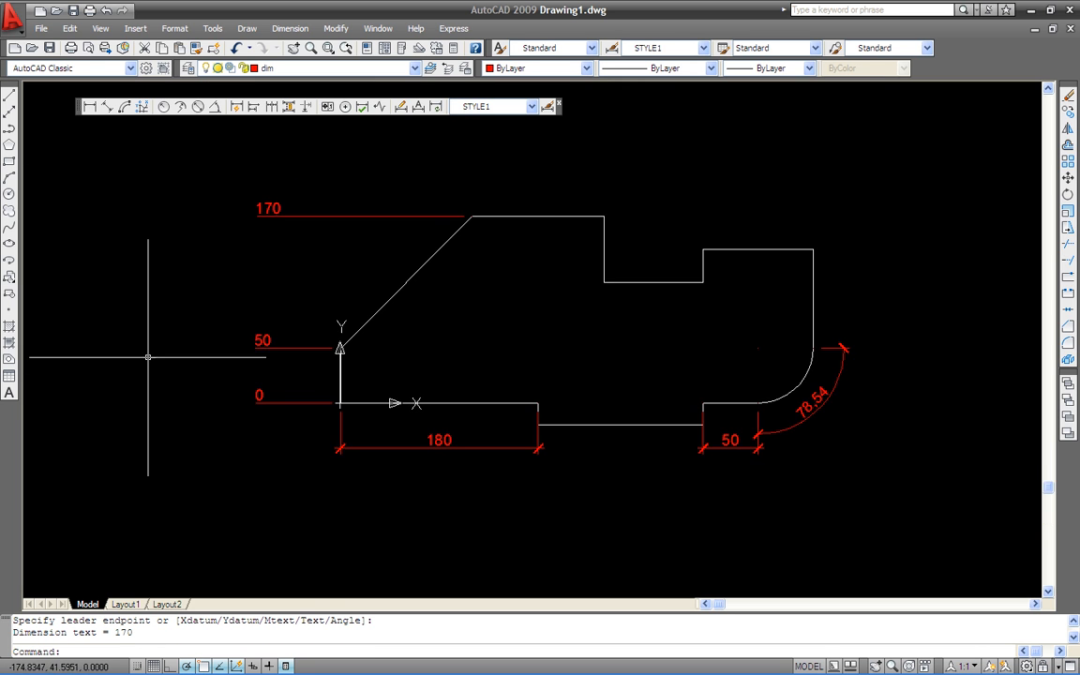
pyautogui.scroll(2, 187, 319)
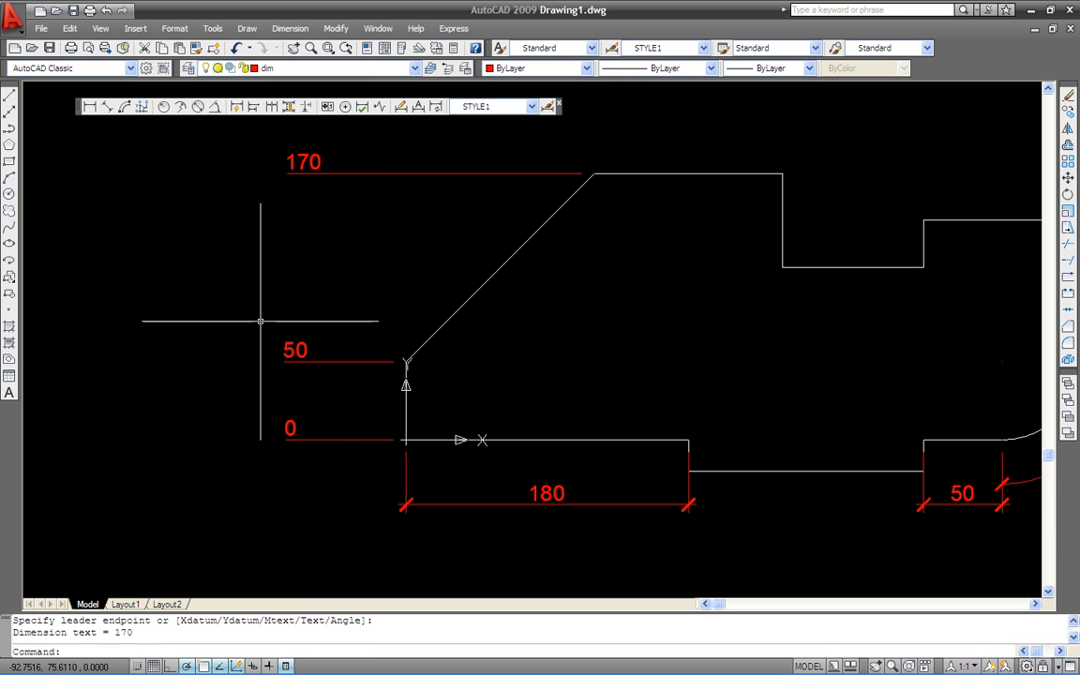
pyautogui.scroll(-2, 260, 320)
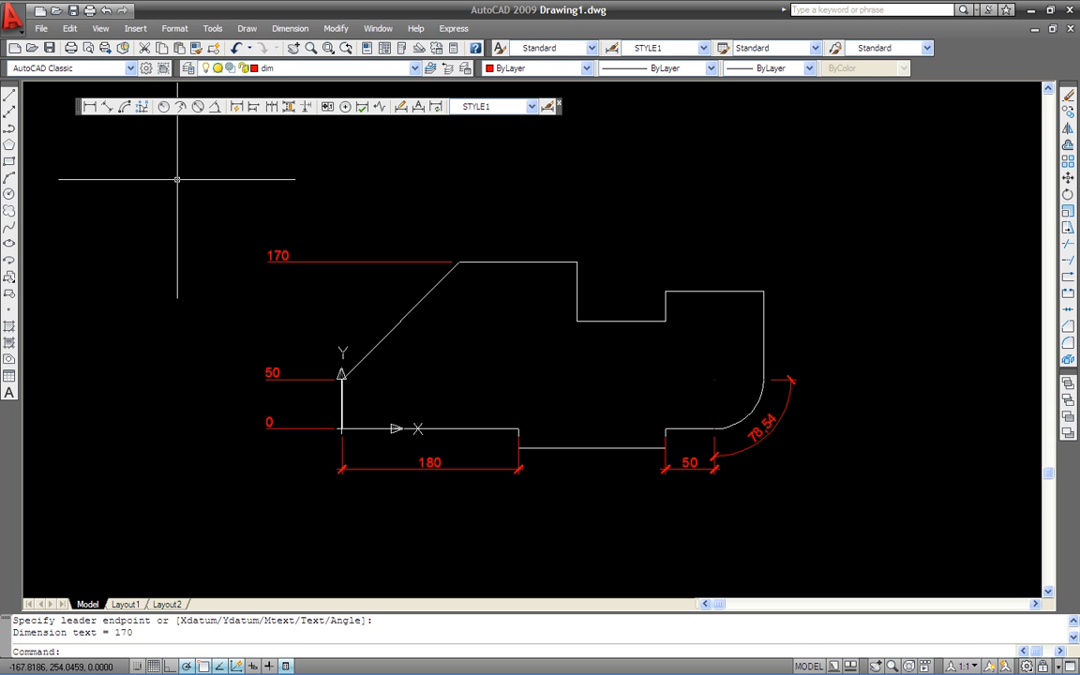
pyautogui.click(579, 663)
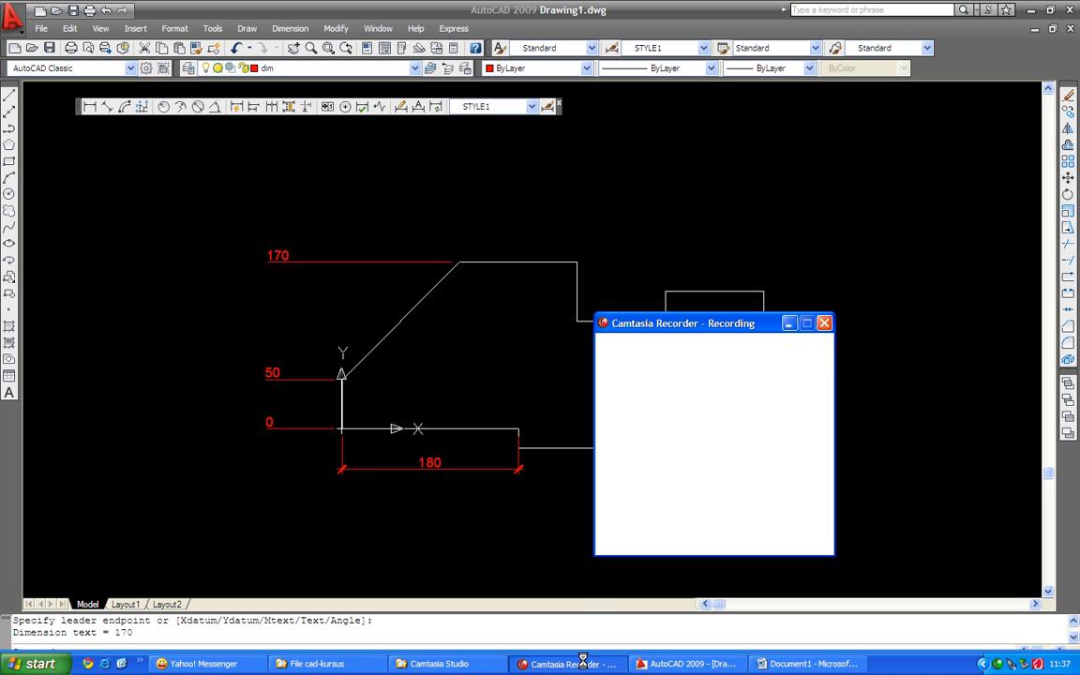